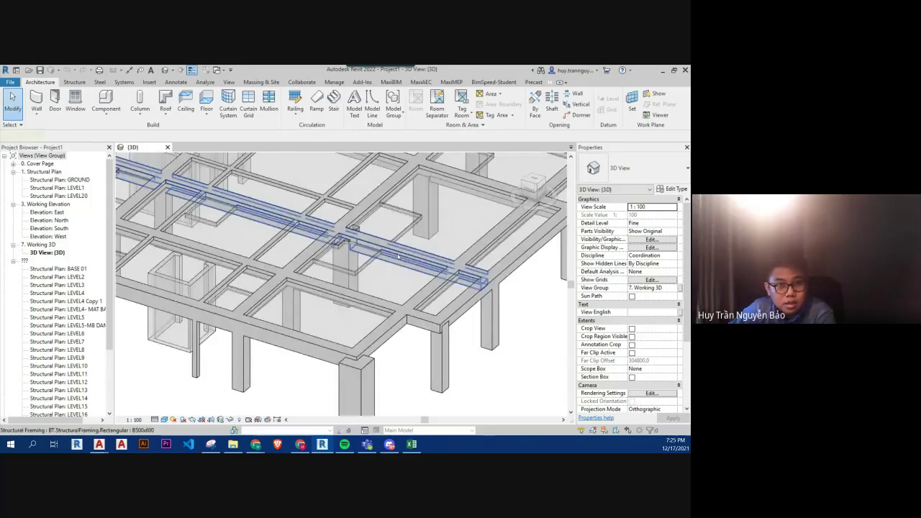
- Zoom and orbit the 3D frame model, then crossing-select every element in it
scroll(388, 270, down, 2)
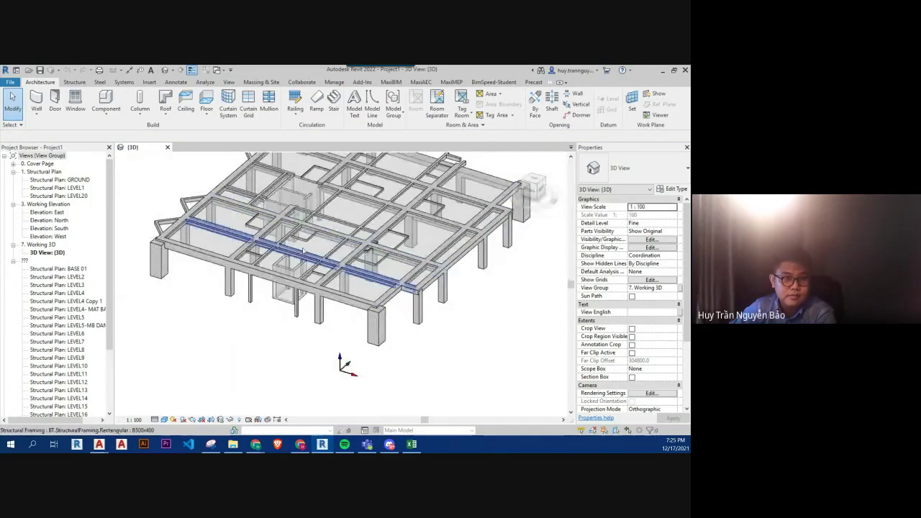
scroll(299, 267, up, 3)
scroll(255, 331, down, 3)
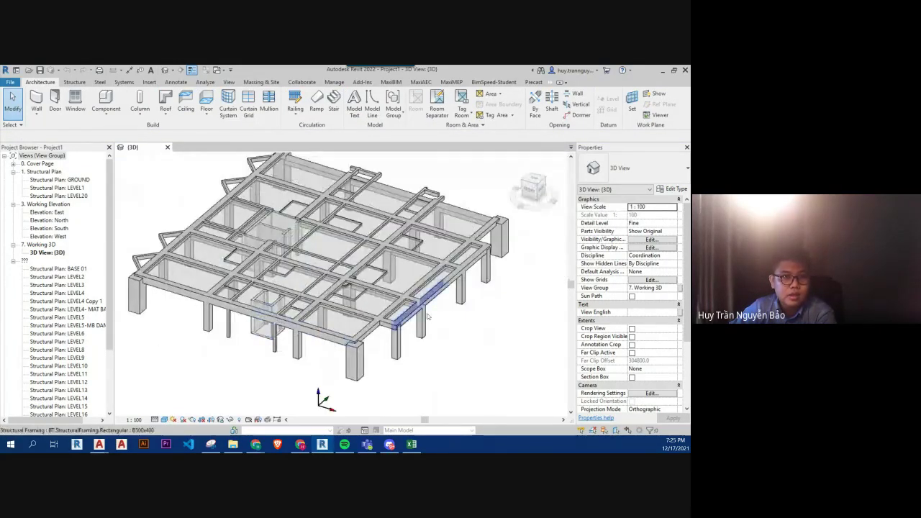
scroll(461, 301, up, 1)
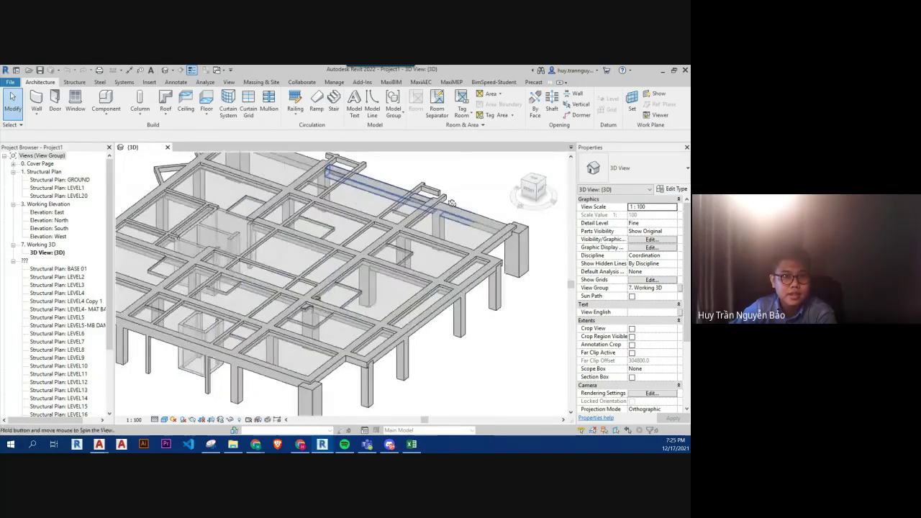
scroll(469, 292, up, 1)
scroll(474, 274, up, 1)
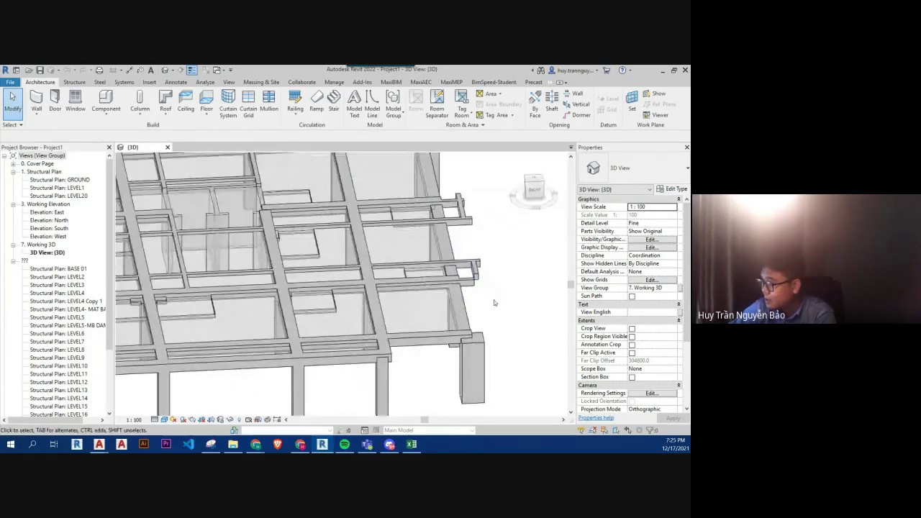
shift+middle_drag(506, 317, 540, 306)
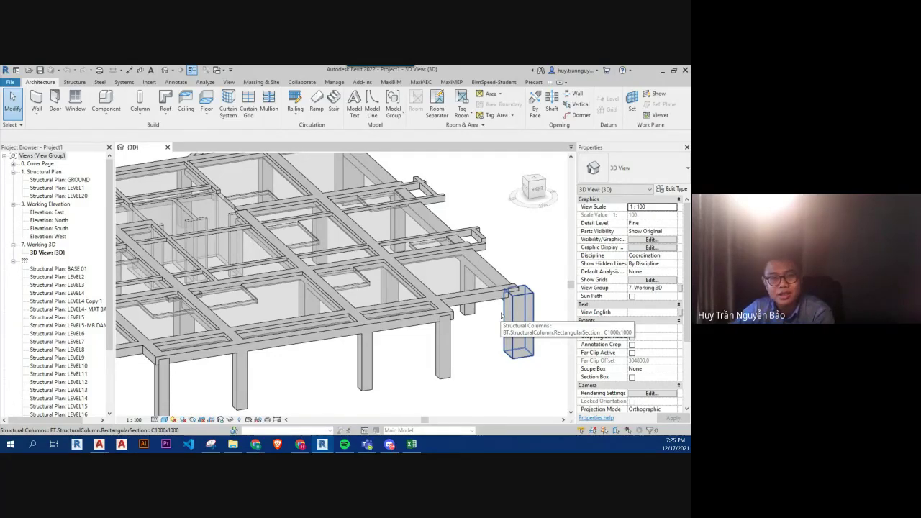
scroll(502, 314, down, 3)
scroll(432, 324, down, 3)
drag(538, 374, 168, 182)
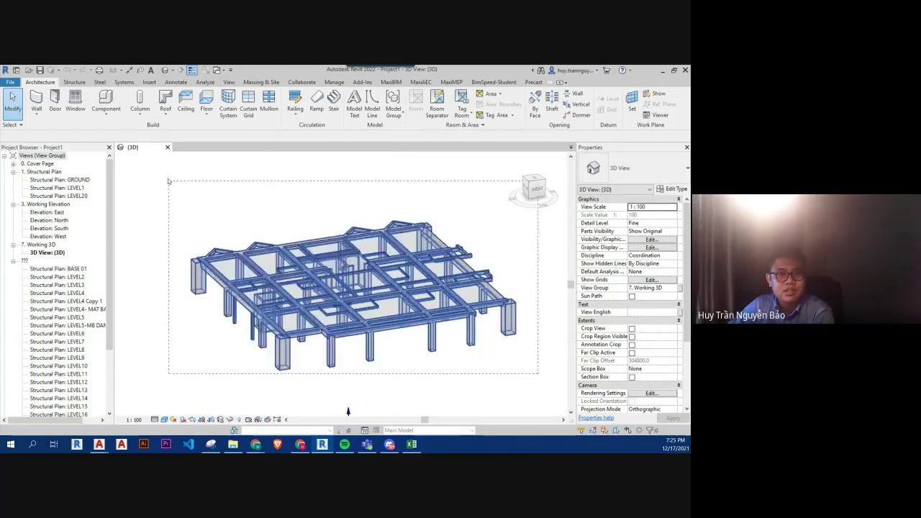
- Filter the selection down to the 43 Structural Framing members
click(370, 104)
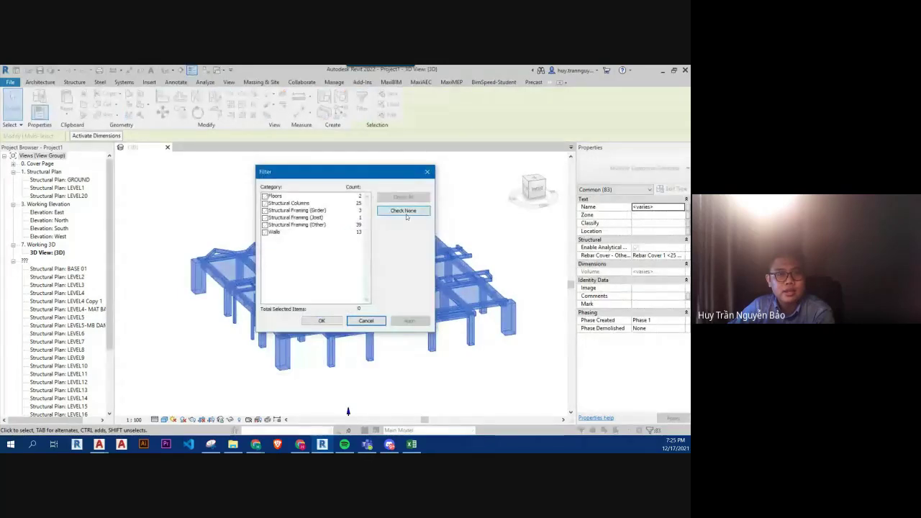
click(264, 217)
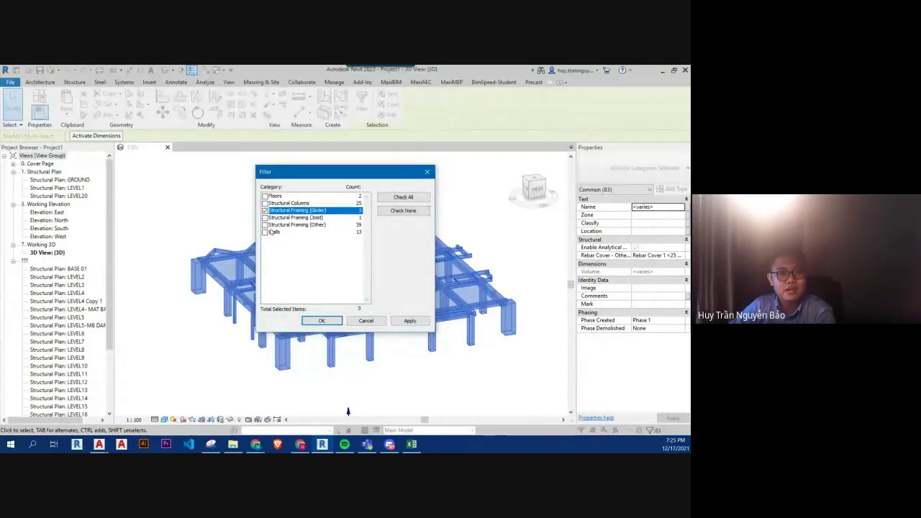
click(264, 210)
click(264, 224)
click(321, 321)
- Set the selected beams' z Offset Value to 0
middle_drag(525, 358, 464, 358)
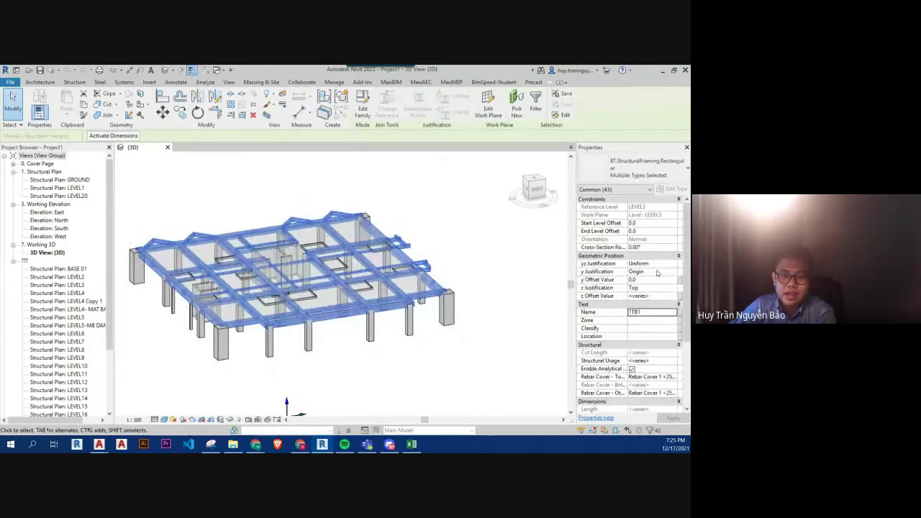
click(660, 295)
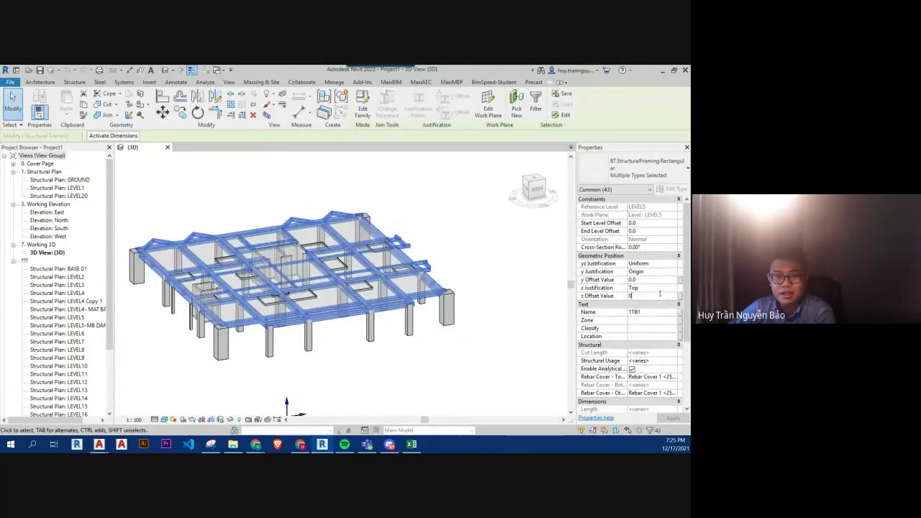
text(.0)
key(Return)
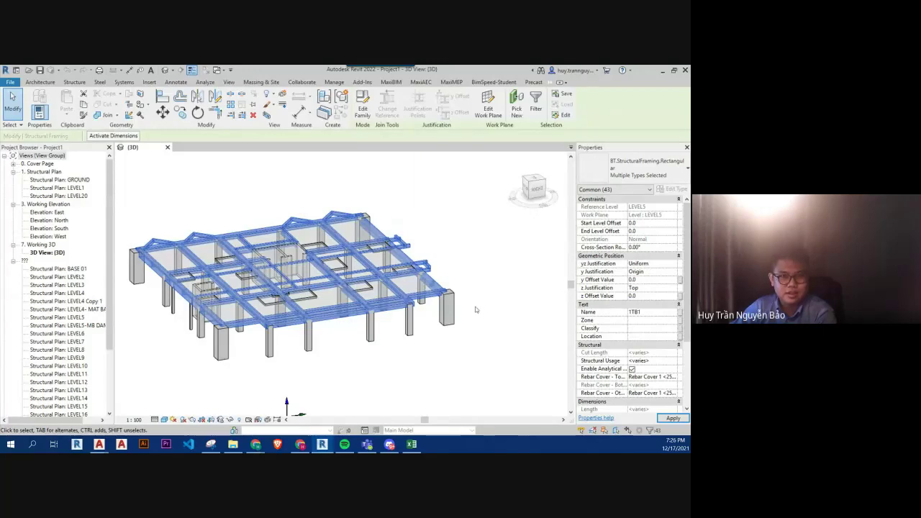
scroll(411, 272, up, 3)
key(Escape)
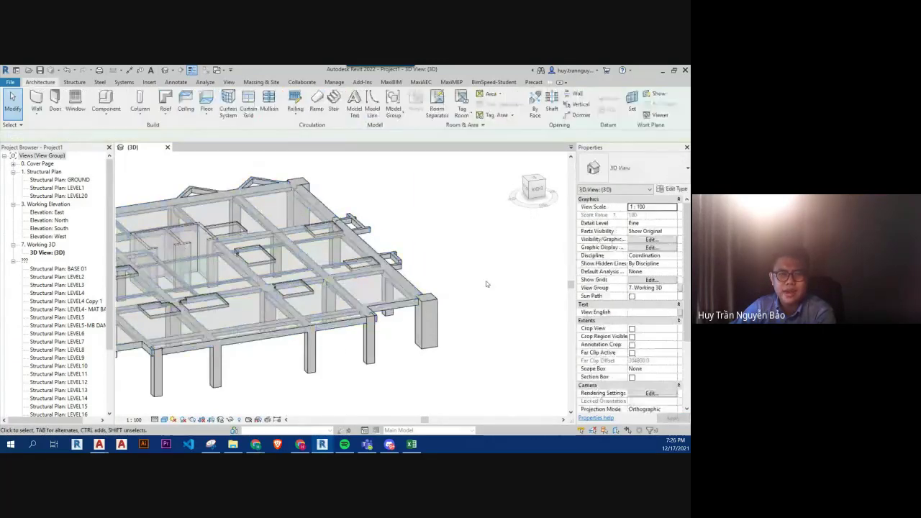
scroll(361, 293, up, 3)
shift+middle_drag(362, 293, 398, 273)
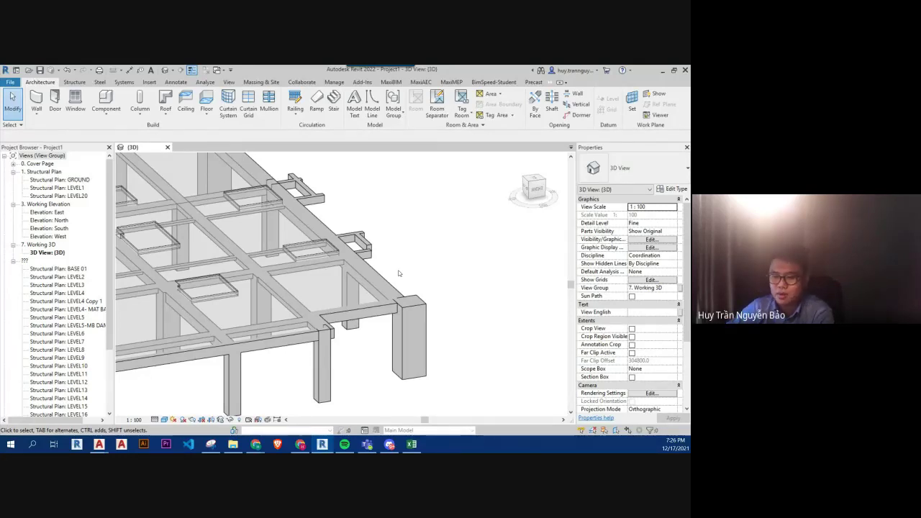
scroll(399, 273, up, 1)
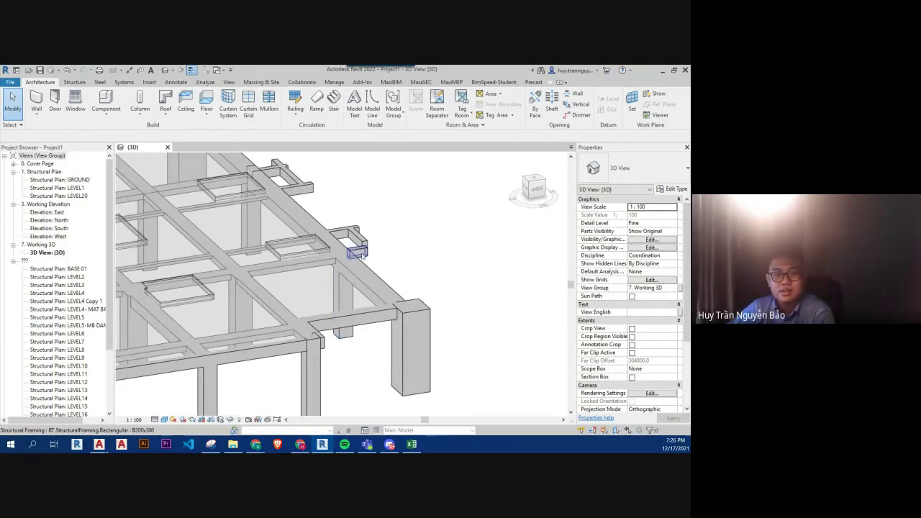
scroll(396, 267, up, 1)
scroll(392, 259, up, 1)
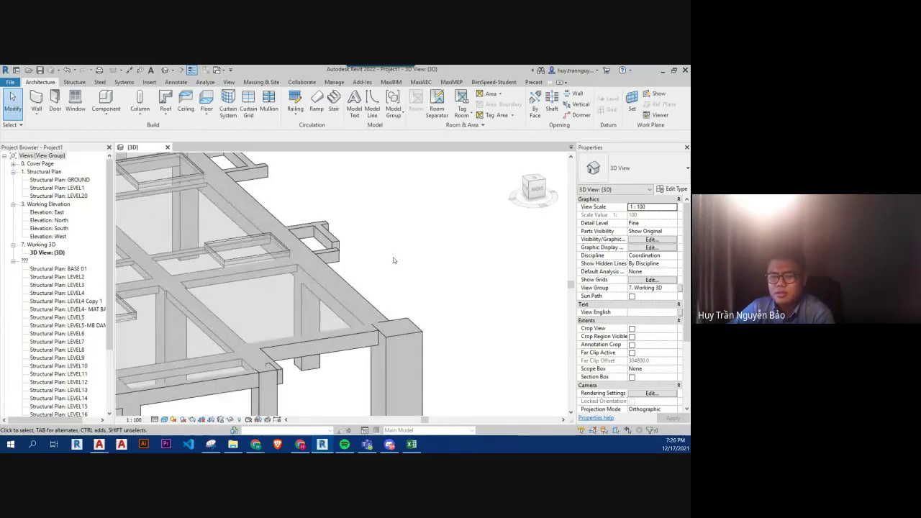
scroll(390, 259, down, 2)
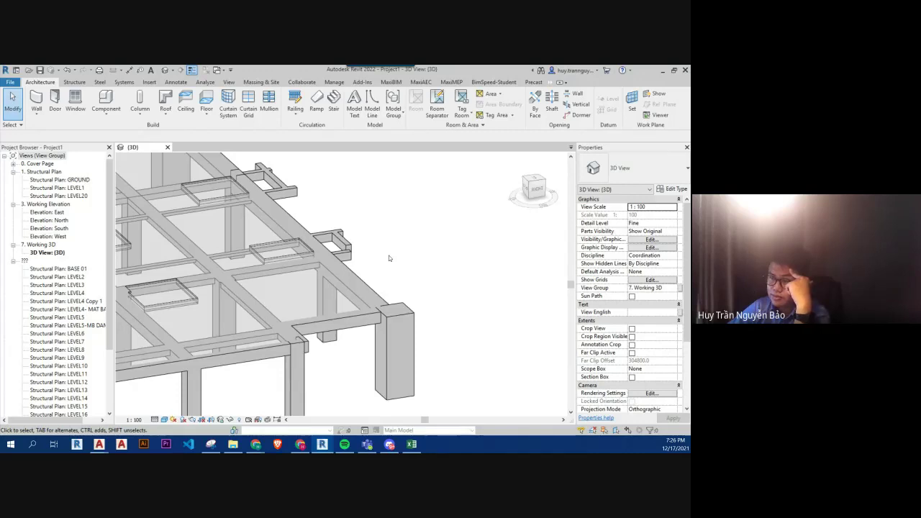
scroll(390, 258, down, 2)
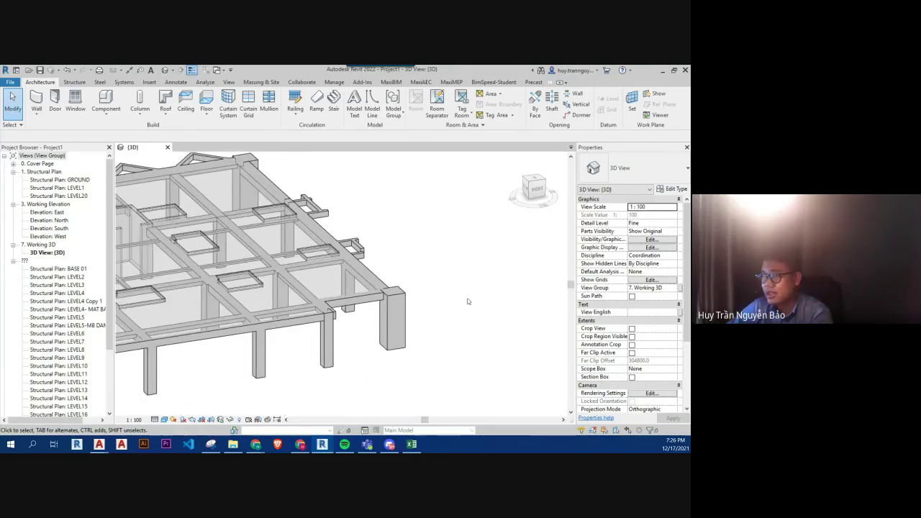
mouse_move(466, 326)
shift+middle_down()
mouse_move(381, 290)
mouse_move(392, 291)
shift+middle_up()
scroll(370, 271, up, 2)
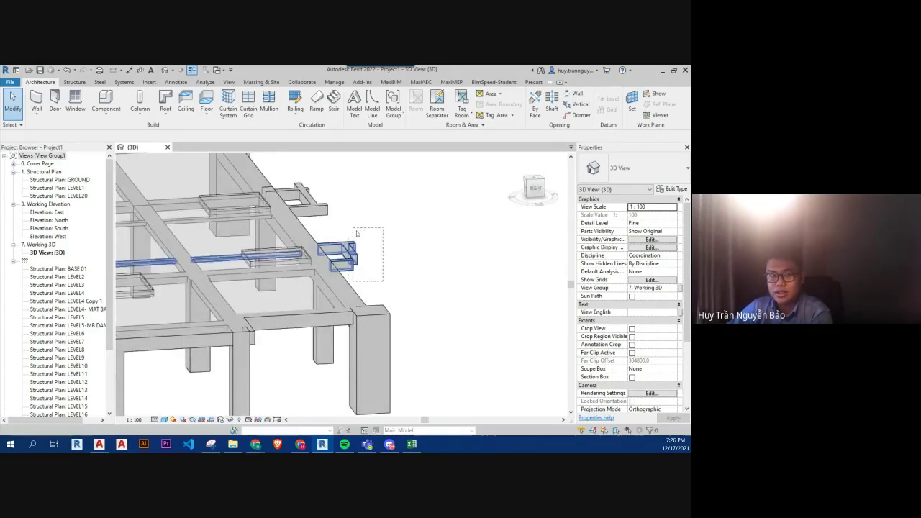
shift+middle_drag(415, 262, 402, 269)
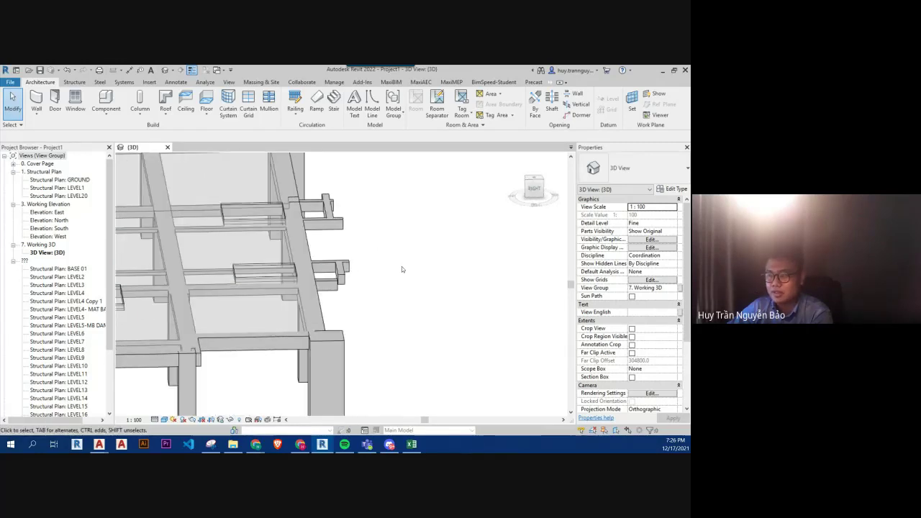
mouse_move(368, 310)
mouse_down()
mouse_move(324, 205)
mouse_move(375, 244)
mouse_up()
shift+middle_drag(375, 244, 386, 291)
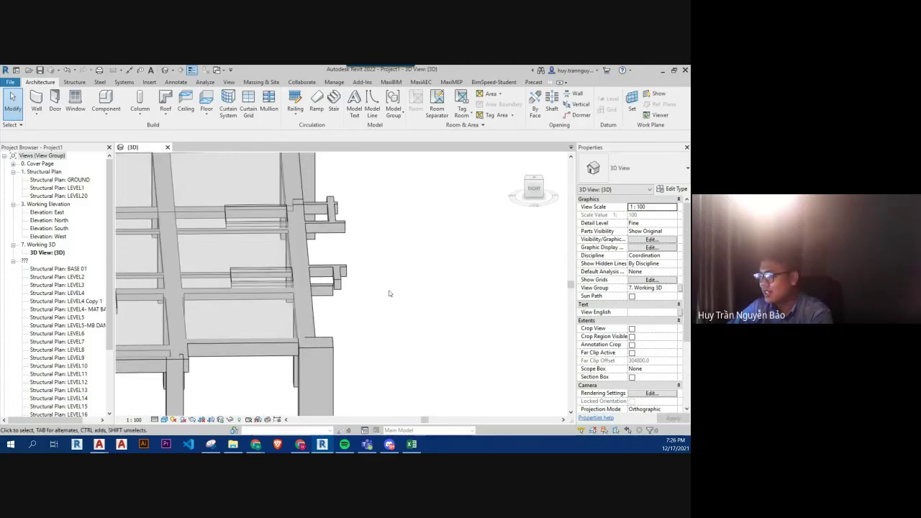
scroll(389, 293, down, 3)
scroll(390, 293, down, 3)
mouse_move(390, 293)
shift+middle_down()
mouse_move(415, 332)
mouse_move(440, 343)
mouse_move(458, 335)
mouse_move(463, 358)
mouse_move(454, 316)
shift+middle_up()
scroll(439, 320, up, 2)
scroll(461, 316, down, 1)
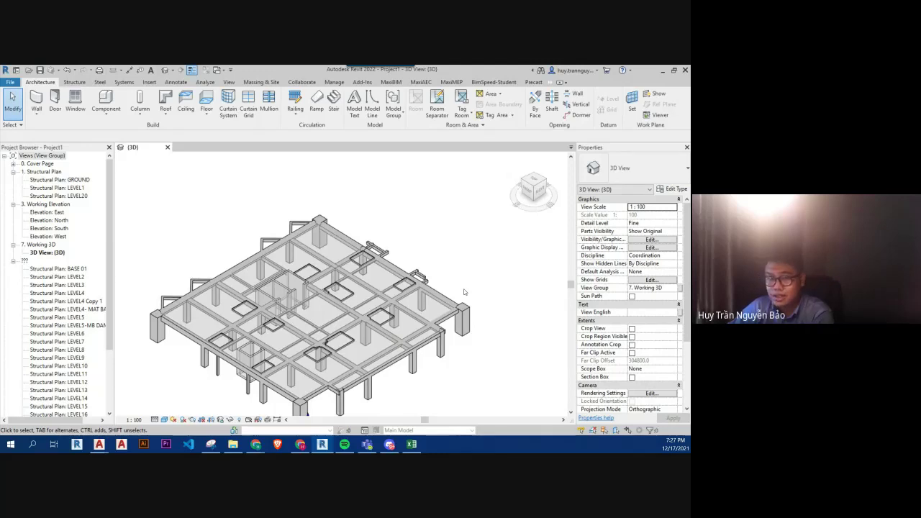
scroll(461, 288, up, 2)
scroll(443, 281, up, 1)
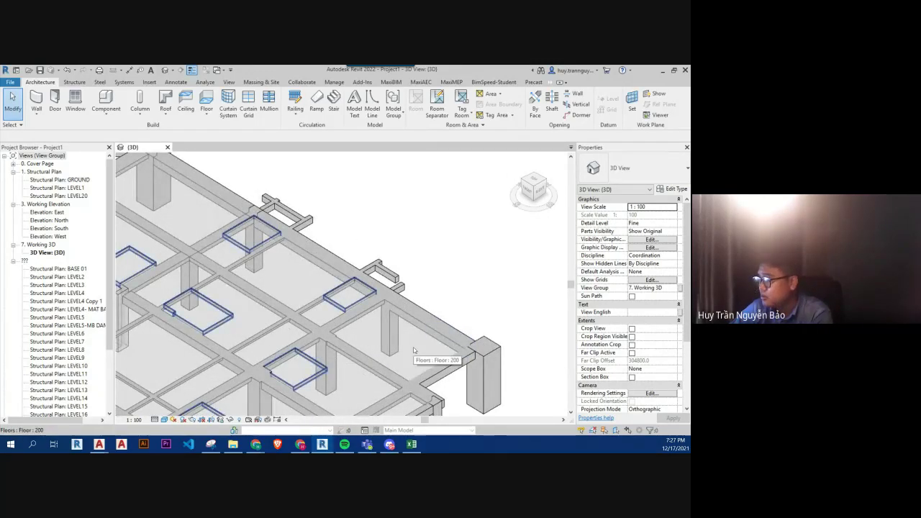
scroll(414, 351, down, 2)
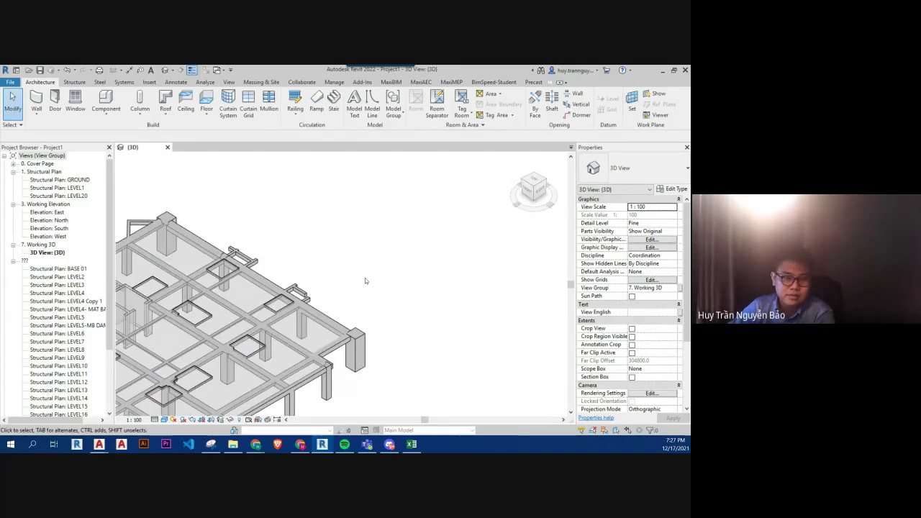
middle_drag(365, 278, 382, 317)
scroll(290, 334, up, 2)
scroll(310, 257, up, 1)
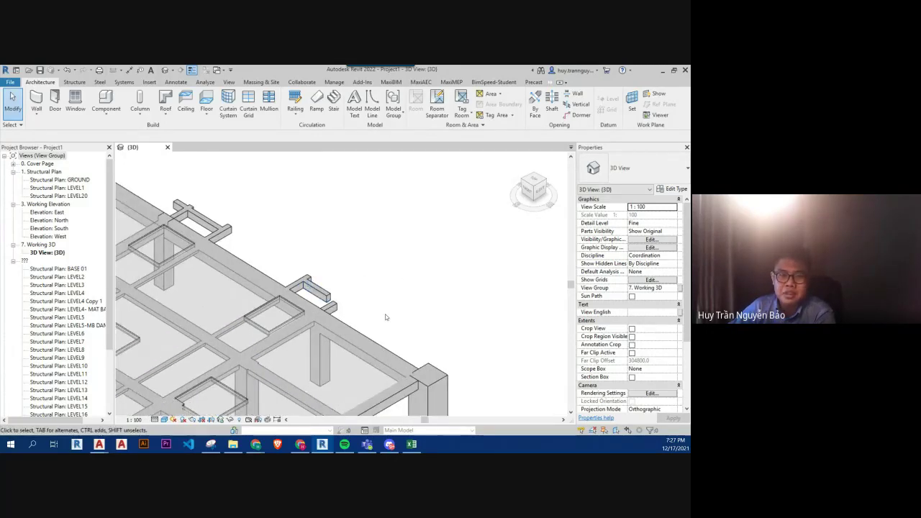
click(337, 306)
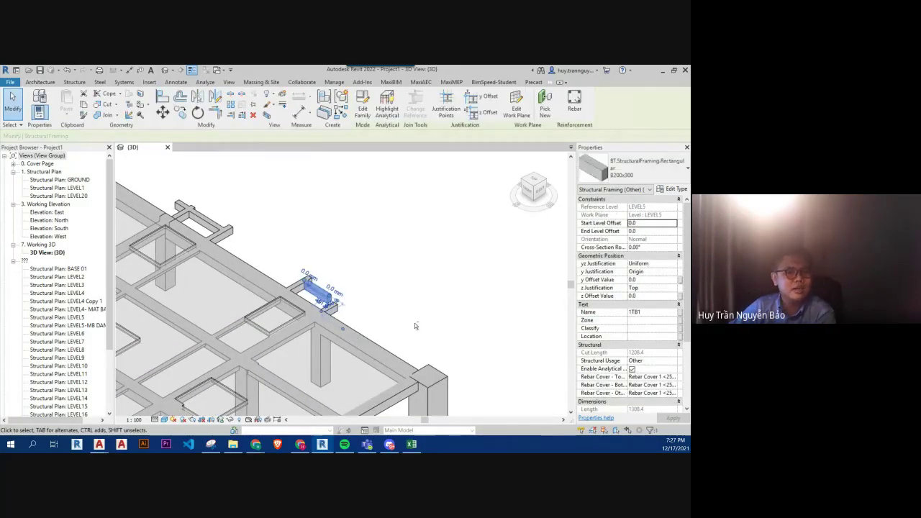
shift+middle_drag(337, 305, 422, 326)
click(308, 301)
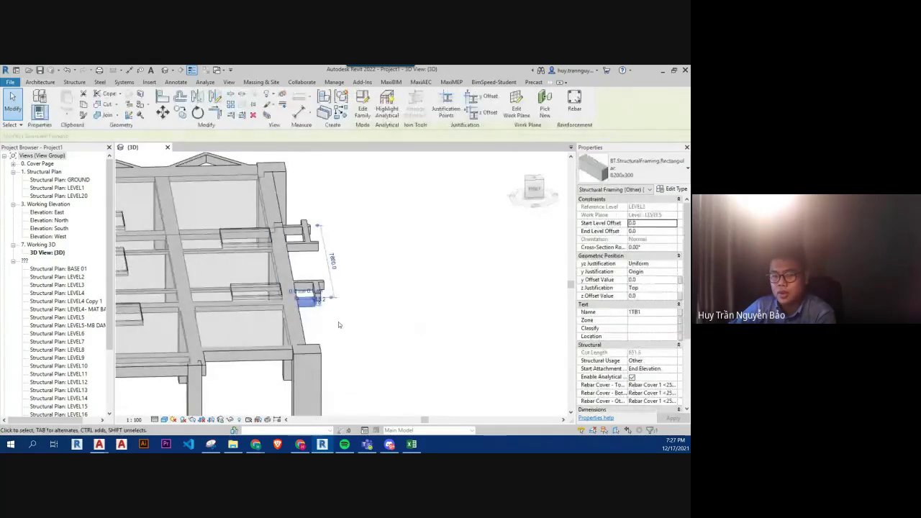
click(348, 302)
scroll(310, 304, up, 2)
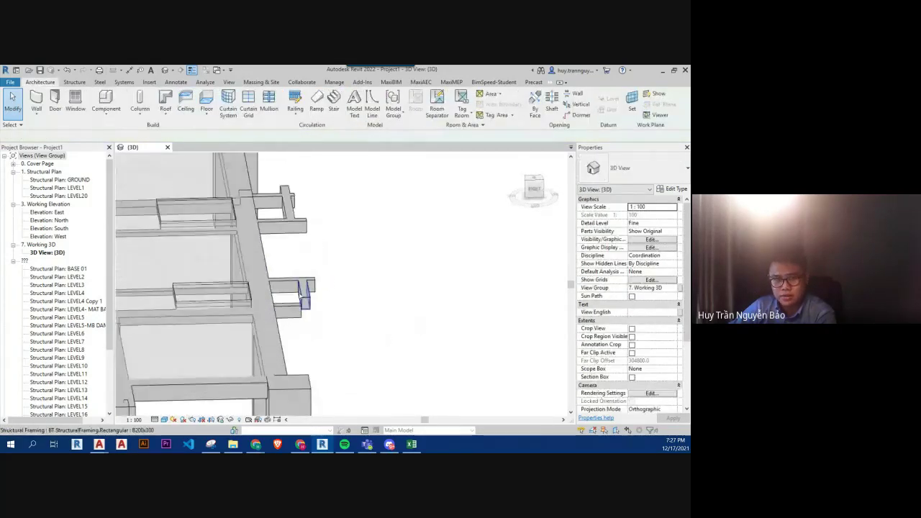
click(290, 312)
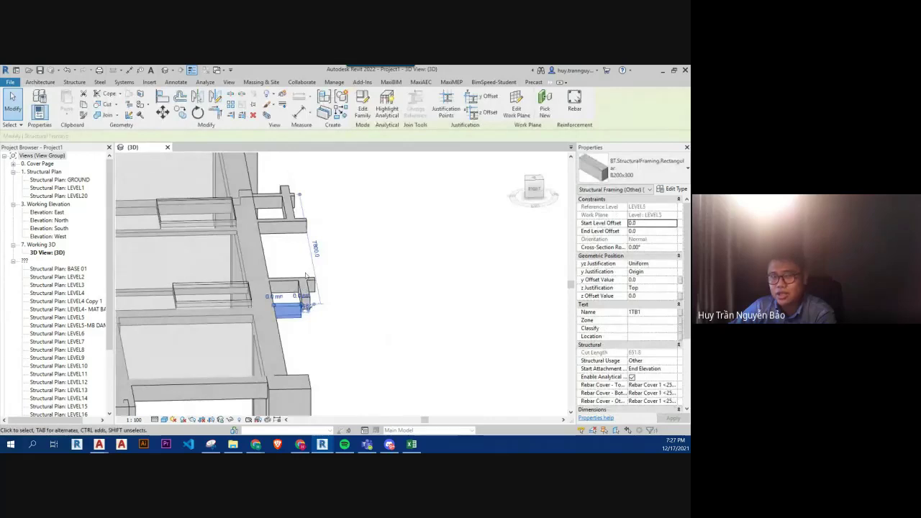
key(Escape)
scroll(325, 321, down, 2)
mouse_move(325, 321)
mouse_down()
mouse_move(300, 202)
mouse_move(356, 245)
mouse_up()
shift+middle_drag(342, 335, 338, 293)
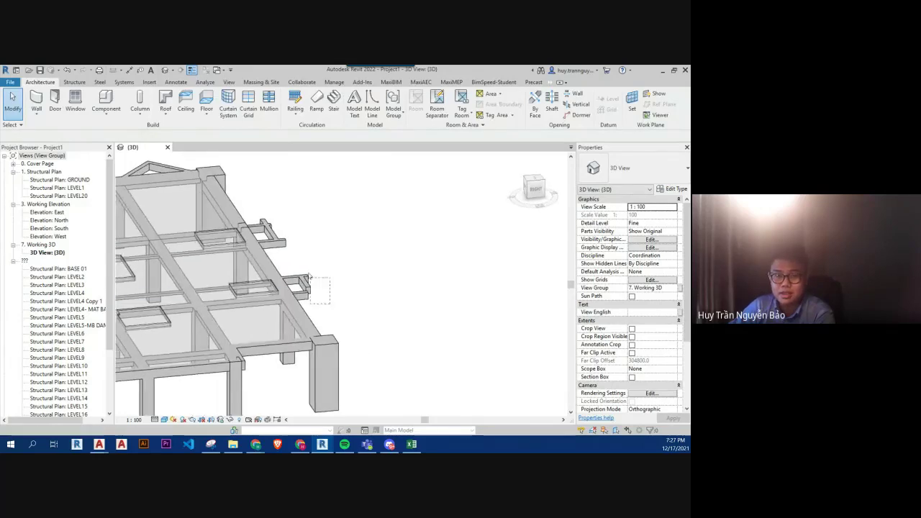
drag(328, 280, 329, 303)
scroll(330, 303, down, 3)
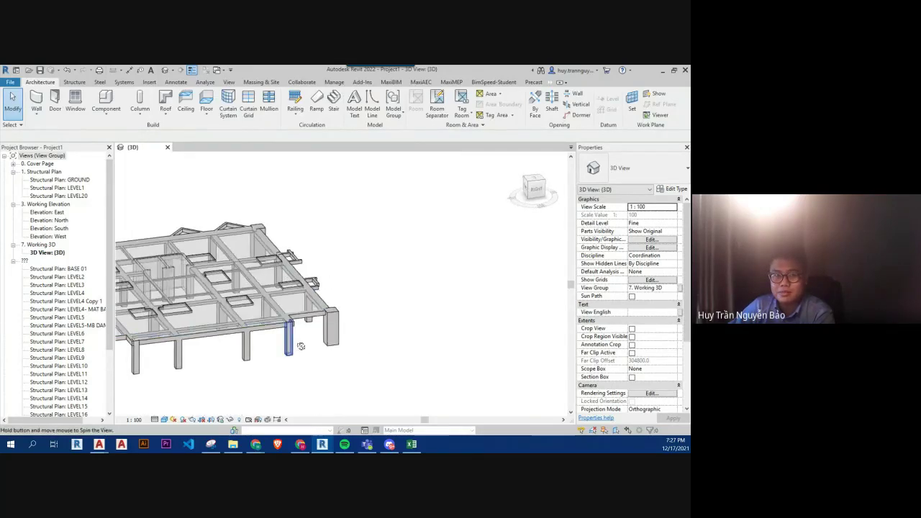
mouse_move(316, 338)
shift+middle_down()
mouse_move(342, 366)
mouse_move(345, 288)
shift+middle_up()
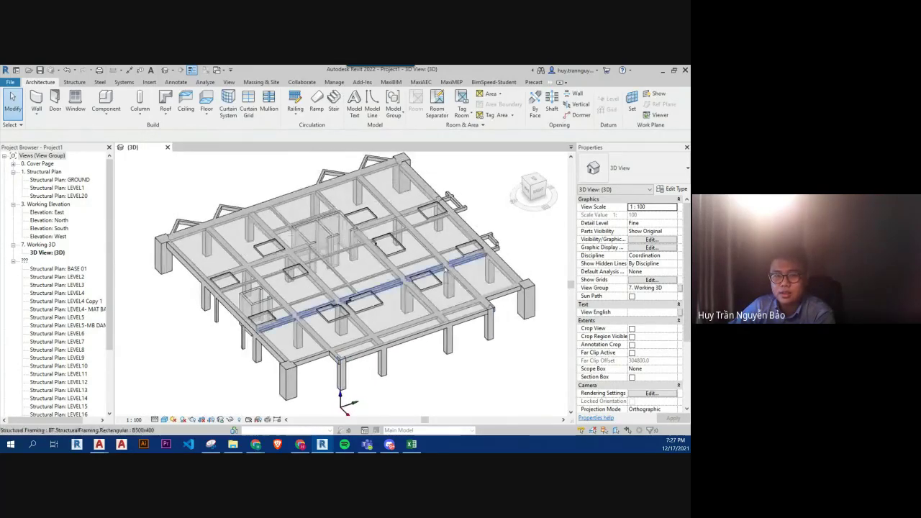
scroll(371, 233, up, 2)
scroll(371, 233, up, 1)
scroll(371, 233, up, 2)
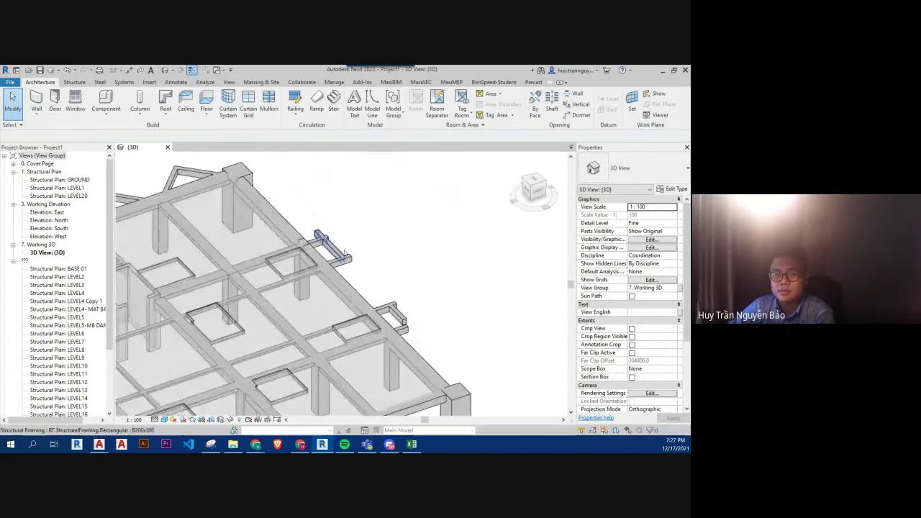
- Open the LEVEL5-MB DAM SAN structural plan and zoom in on the curved edge beams
click(80, 333)
double_click(79, 325)
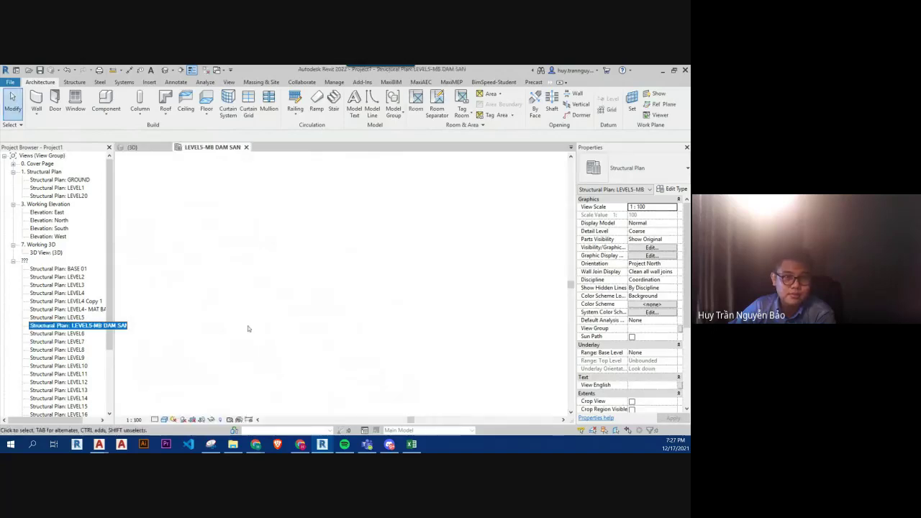
scroll(326, 259, up, 2)
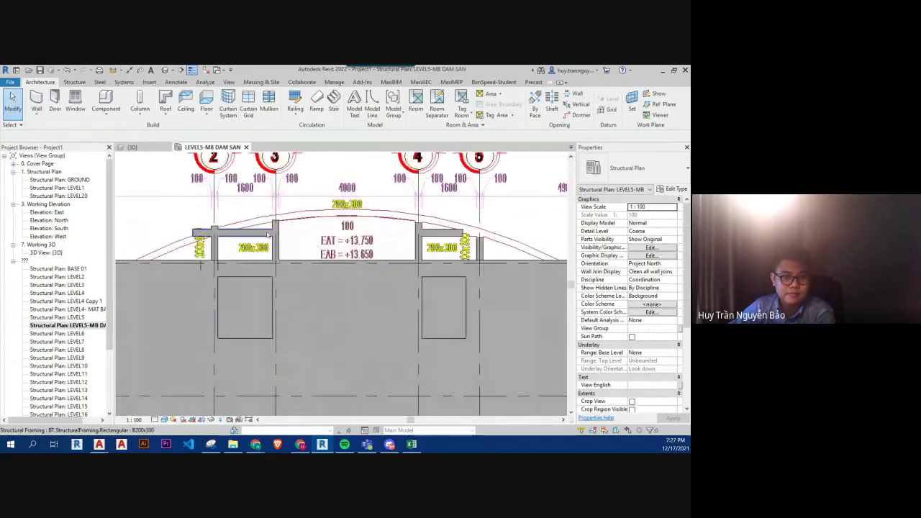
scroll(288, 258, up, 1)
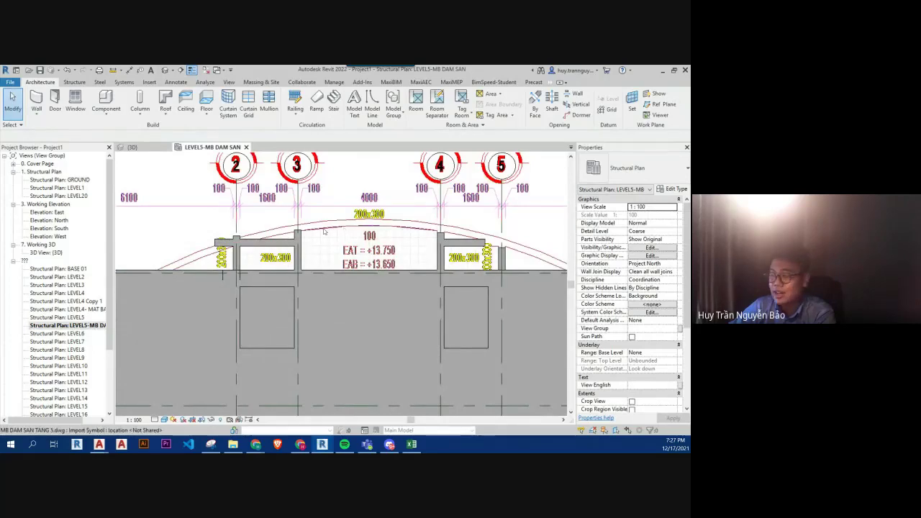
scroll(309, 242, up, 1)
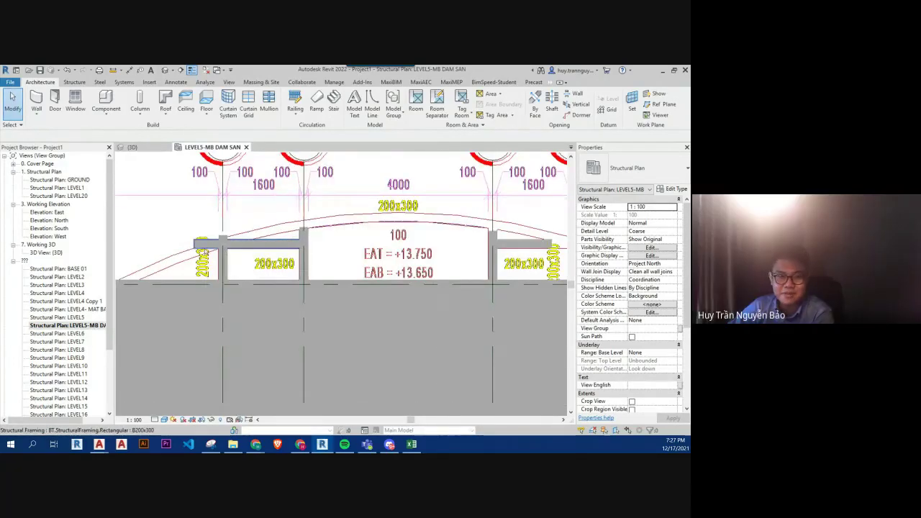
scroll(280, 246, up, 1)
scroll(250, 250, up, 1)
scroll(252, 252, down, 1)
scroll(324, 241, down, 1)
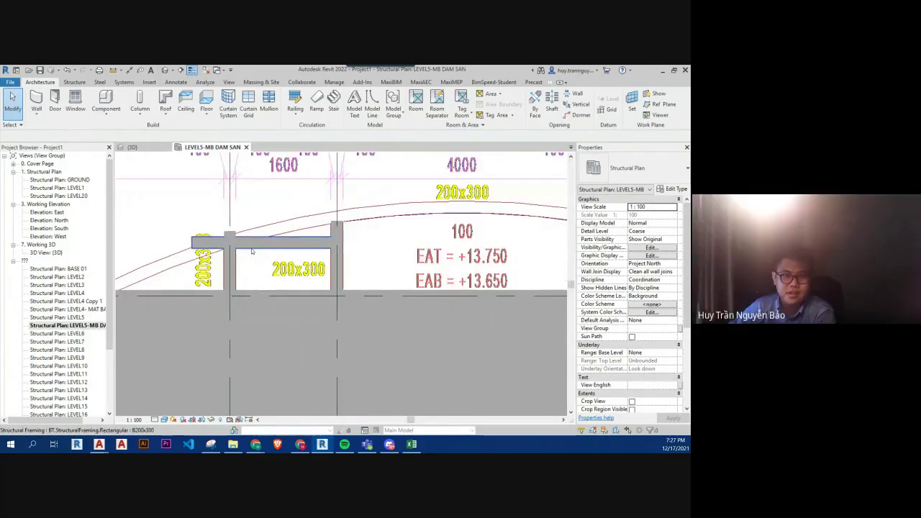
scroll(388, 232, down, 1)
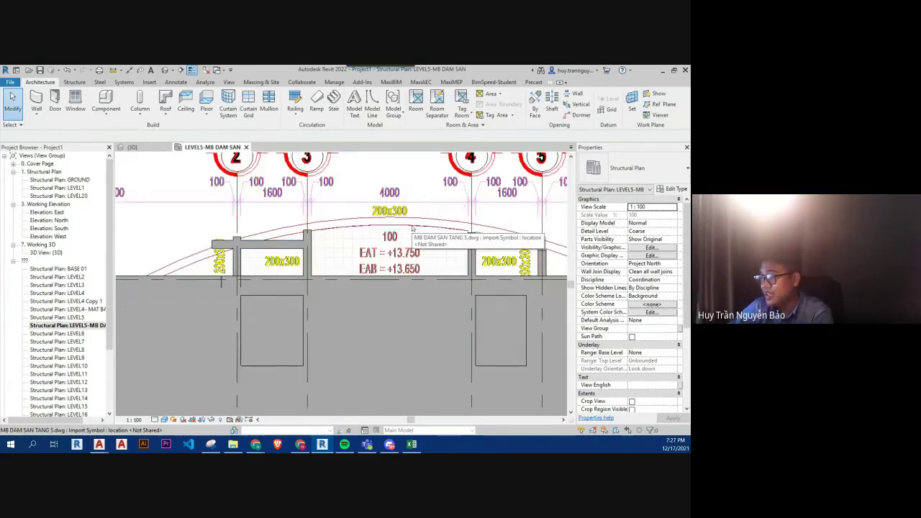
scroll(413, 228, down, 2)
- Pan across the whole floor layout, then switch back to the {3D} view
mouse_move(413, 228)
middle_down()
mouse_move(391, 303)
mouse_move(360, 244)
middle_up()
scroll(391, 303, down, 1)
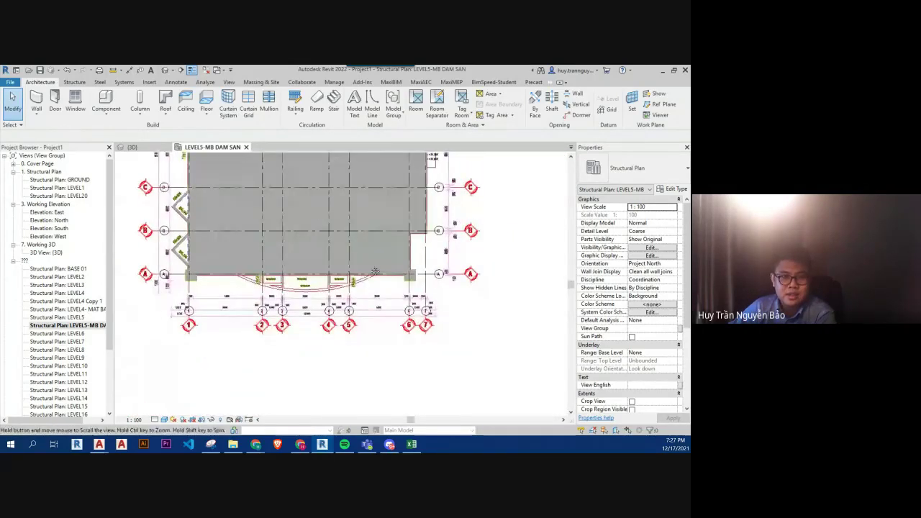
scroll(238, 303, up, 1)
scroll(239, 303, up, 1)
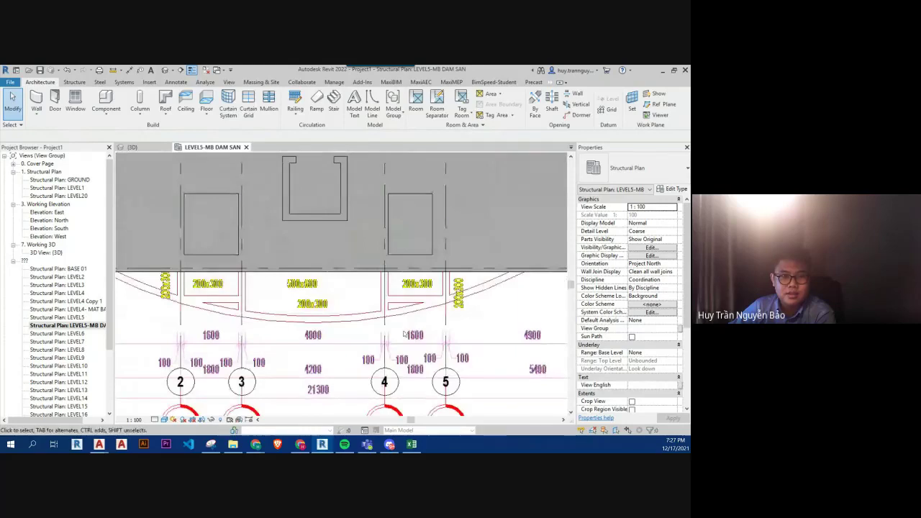
key(ctrl+Tab)
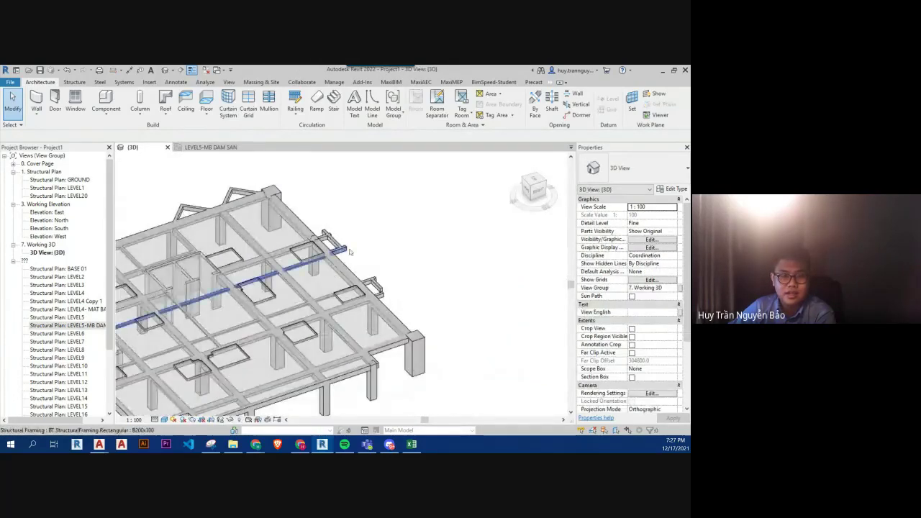
- Orbit the 3D model to inspect the floor openings and edge beams from a frontal angle
mouse_move(350, 251)
shift+middle_down()
mouse_move(414, 254)
mouse_move(401, 246)
shift+middle_up()
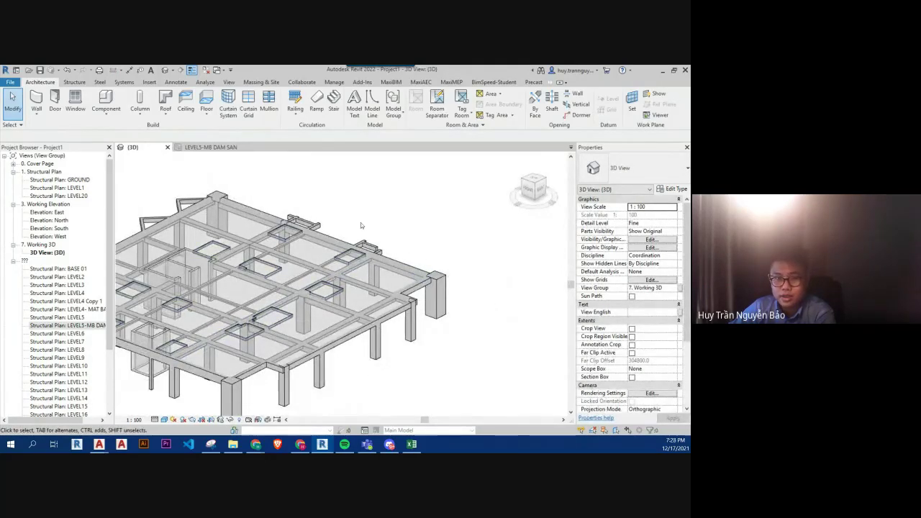
scroll(362, 225, up, 2)
drag(341, 229, 394, 276)
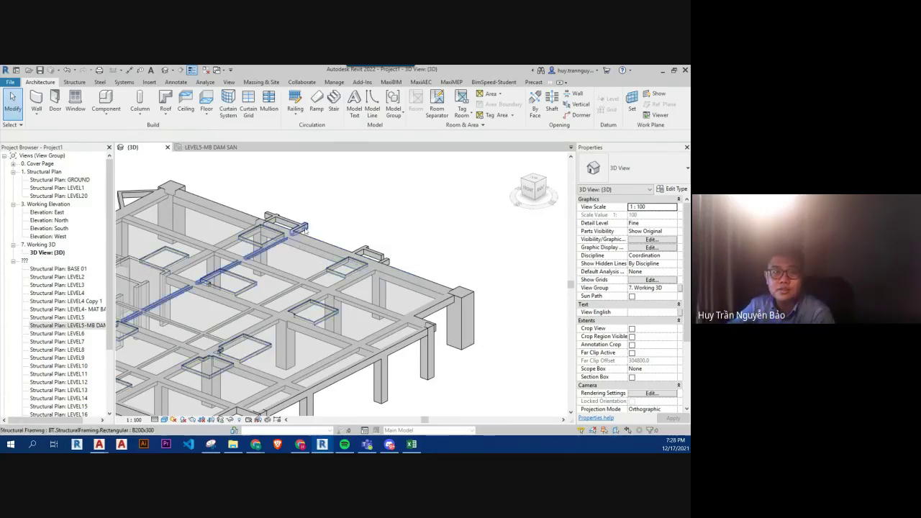
shift+middle_drag(305, 231, 383, 259)
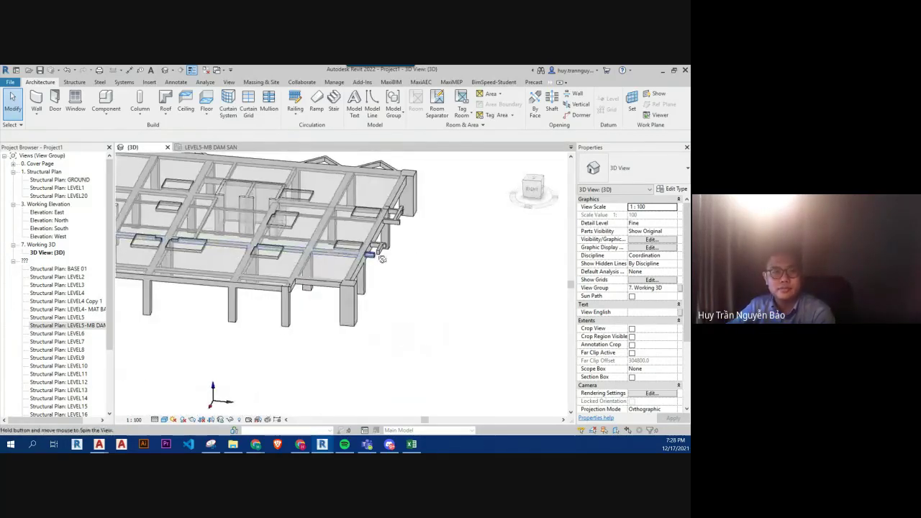
shift+middle_drag(382, 260, 403, 272)
drag(404, 272, 375, 198)
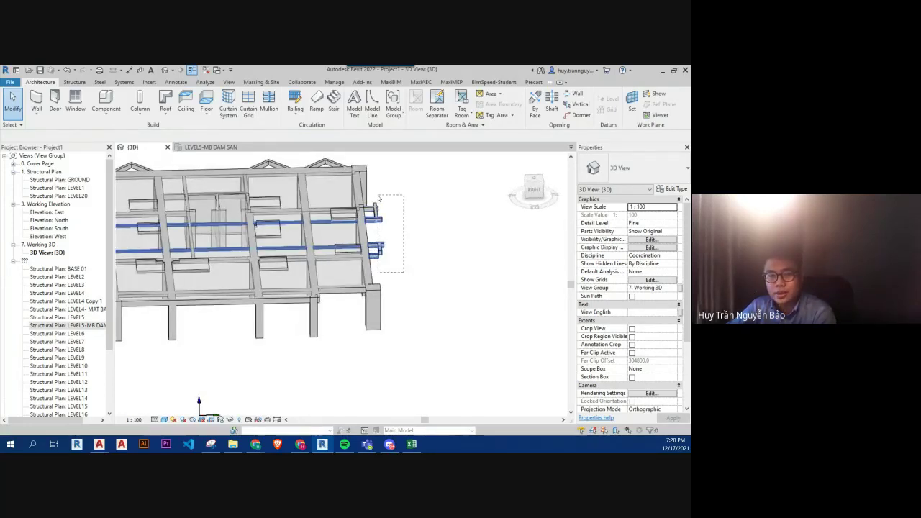
mouse_move(440, 282)
shift+middle_down()
mouse_move(435, 323)
mouse_move(417, 319)
mouse_move(455, 247)
mouse_move(406, 263)
shift+middle_up()
- Return to an isometric overview and set the visual style to Hidden Line
scroll(406, 263, up, 3)
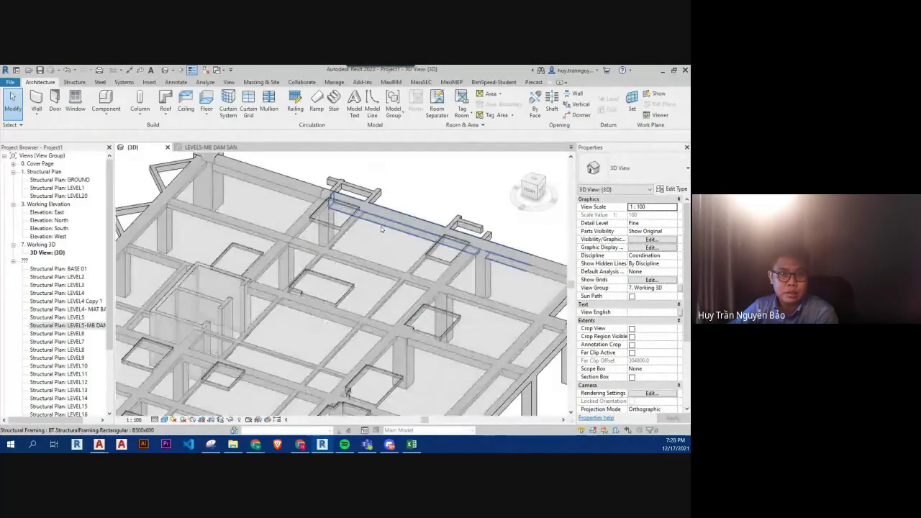
scroll(405, 263, down, 3)
shift+middle_drag(389, 272, 352, 205)
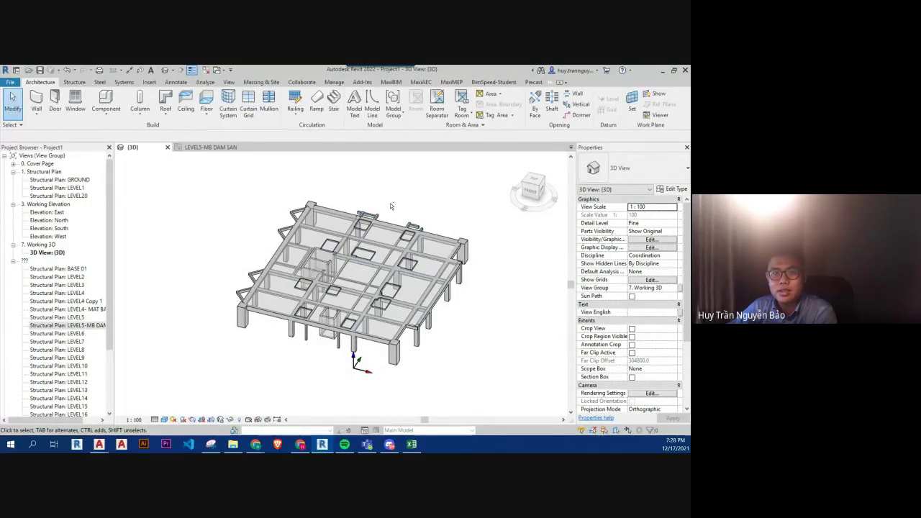
mouse_move(347, 198)
shift+middle_down()
mouse_move(368, 204)
mouse_move(394, 329)
shift+middle_up()
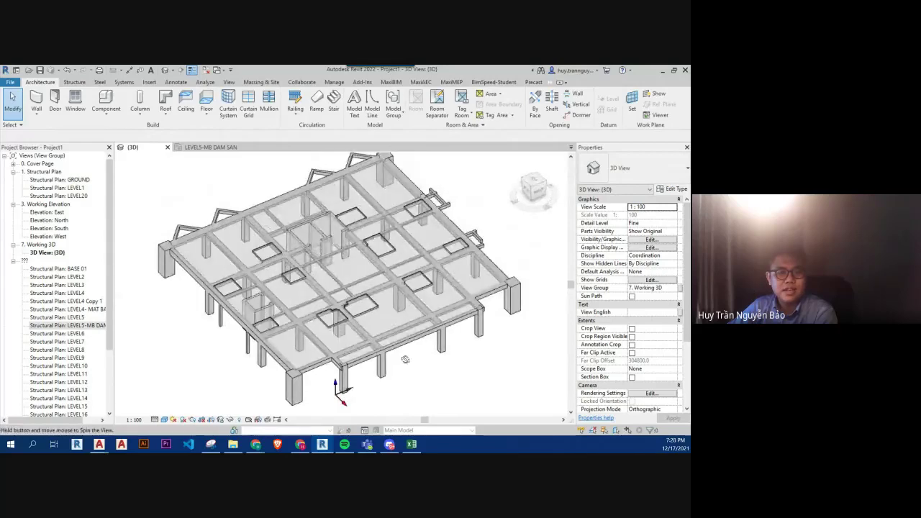
scroll(394, 329, down, 1)
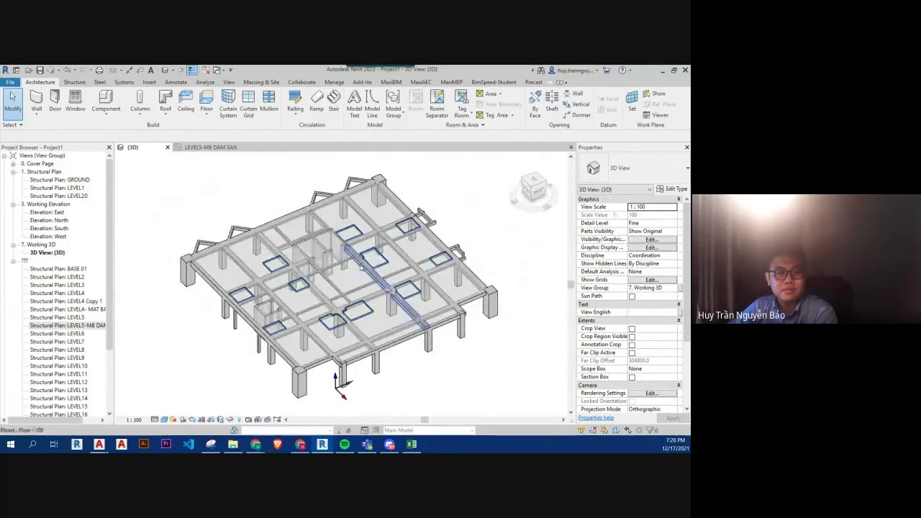
right_click(161, 355)
click(189, 382)
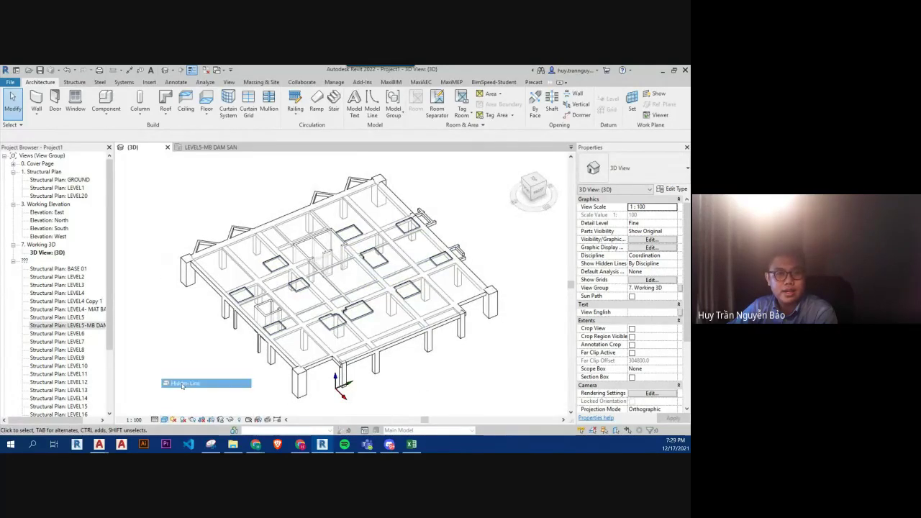
- In Visibility/Graphic Overrides, give Structural Columns a Solid fill surface pattern
key(v)
key(v)
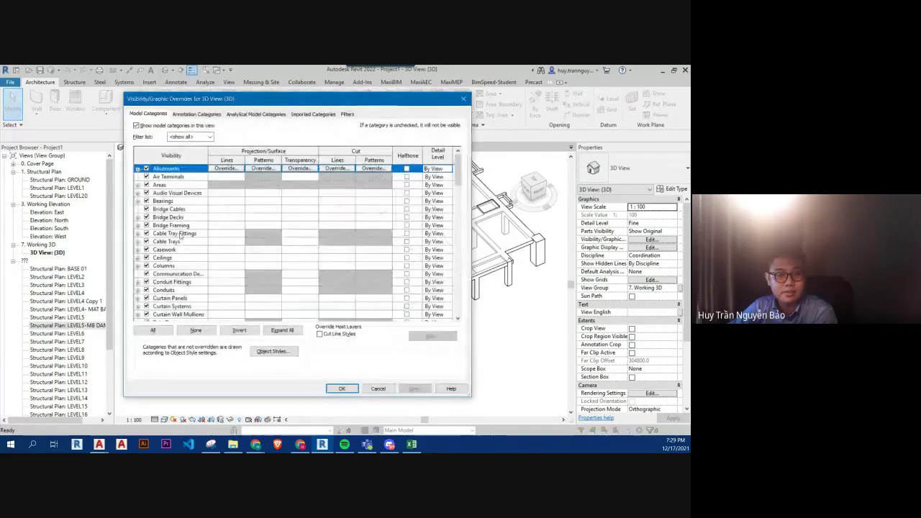
scroll(179, 266, down, 5)
scroll(182, 274, down, 5)
click(184, 289)
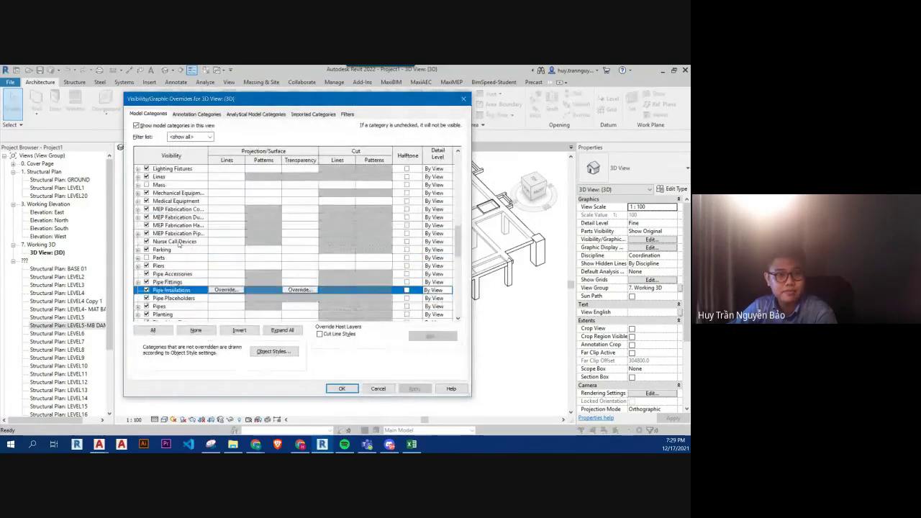
scroll(184, 288, down, 5)
click(186, 282)
scroll(188, 288, down, 4)
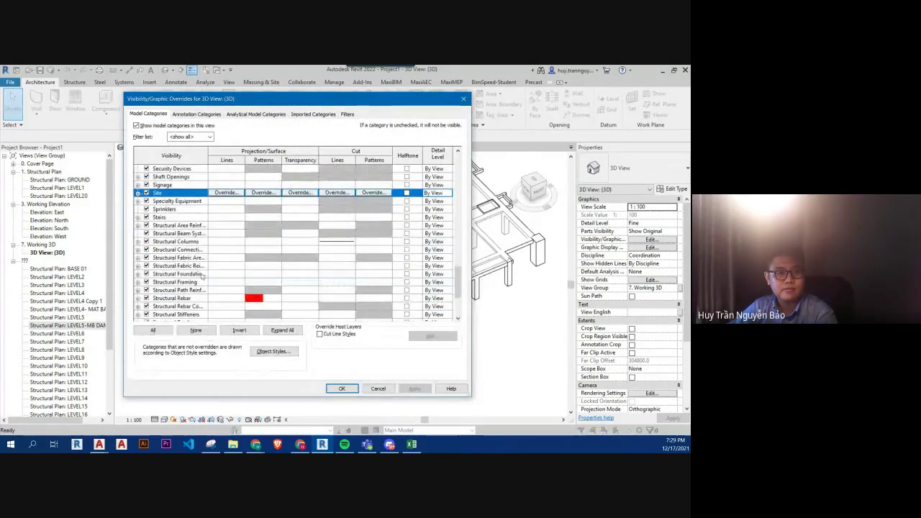
click(263, 242)
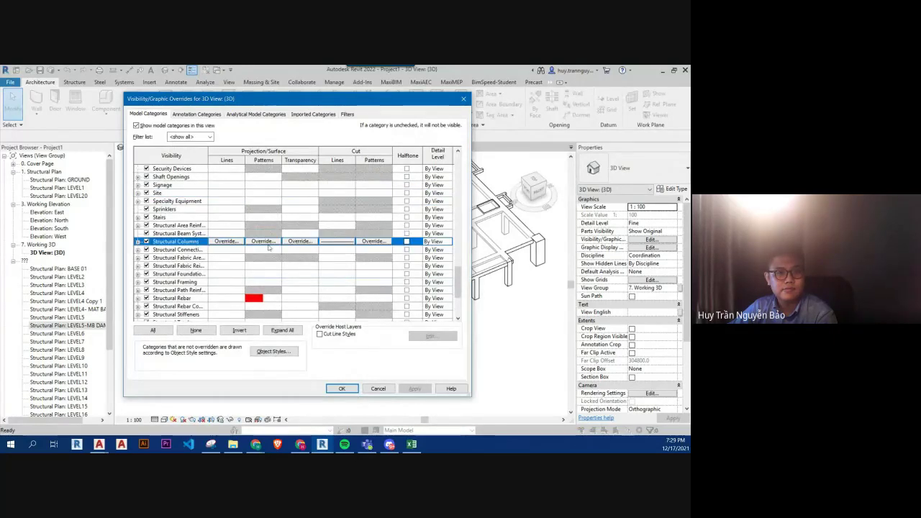
click(264, 241)
click(149, 211)
click(133, 226)
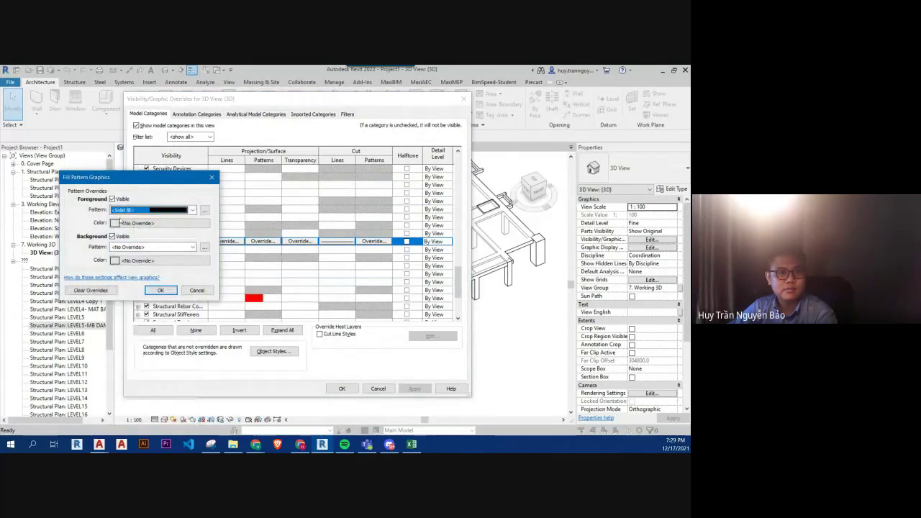
- Set the Structural Columns fill colour to light red RGB 255-075-075
click(137, 223)
click(57, 247)
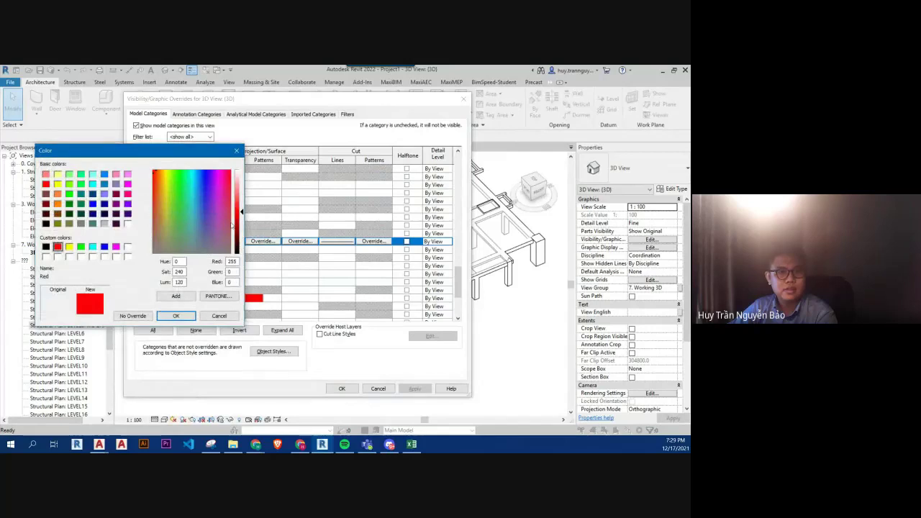
click(242, 203)
drag(242, 203, 242, 199)
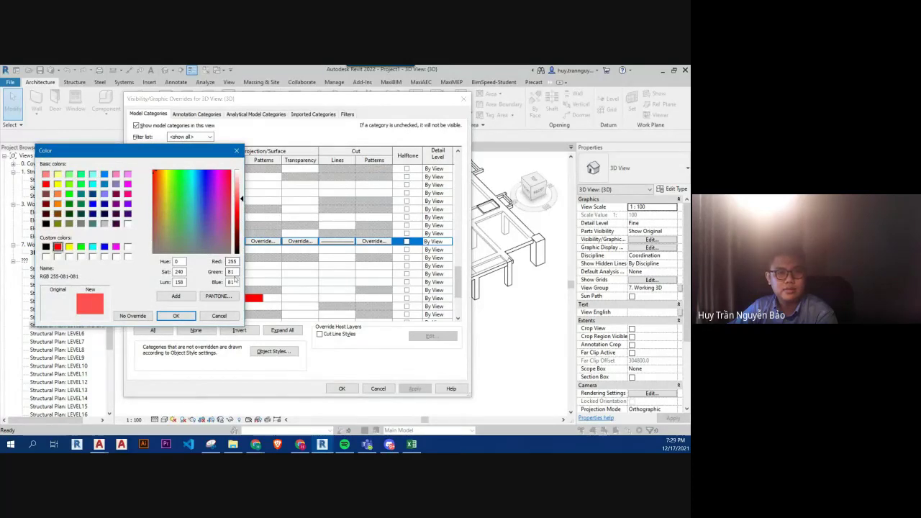
text(7)
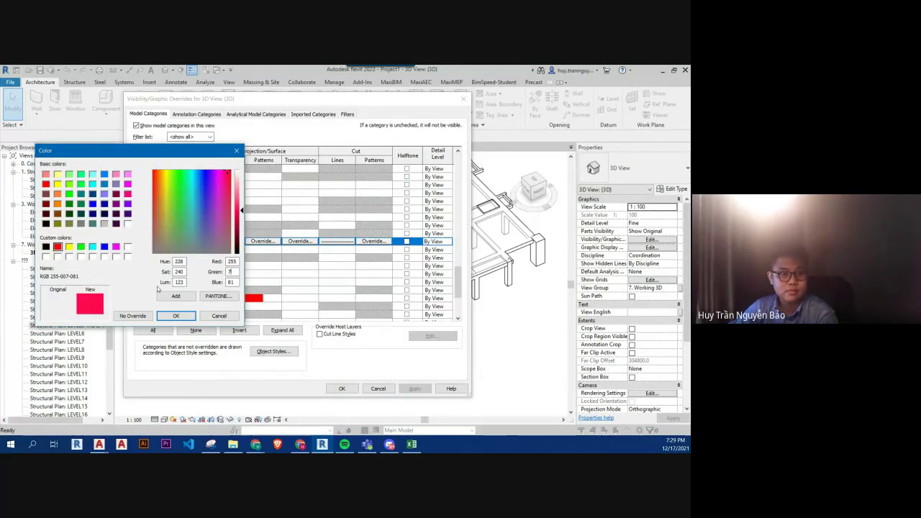
text(5)
key(Return)
click(164, 204)
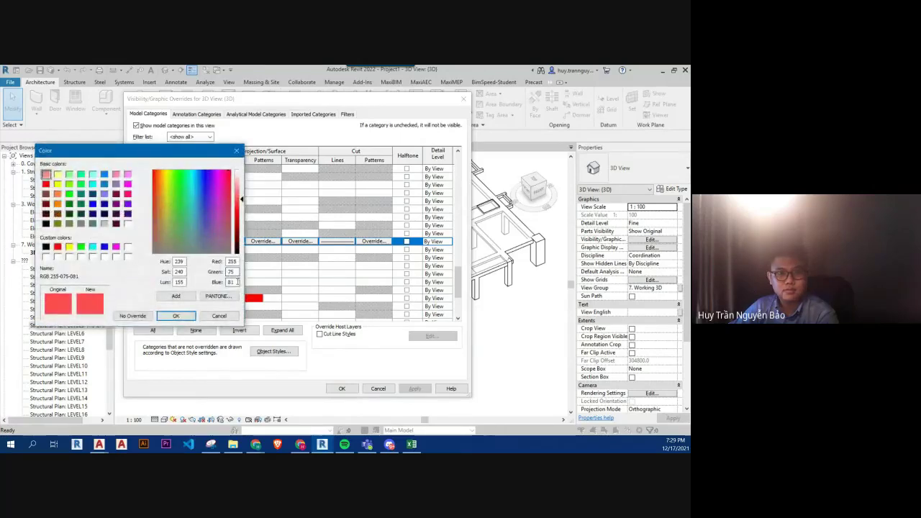
double_click(237, 282)
text(75)
click(176, 316)
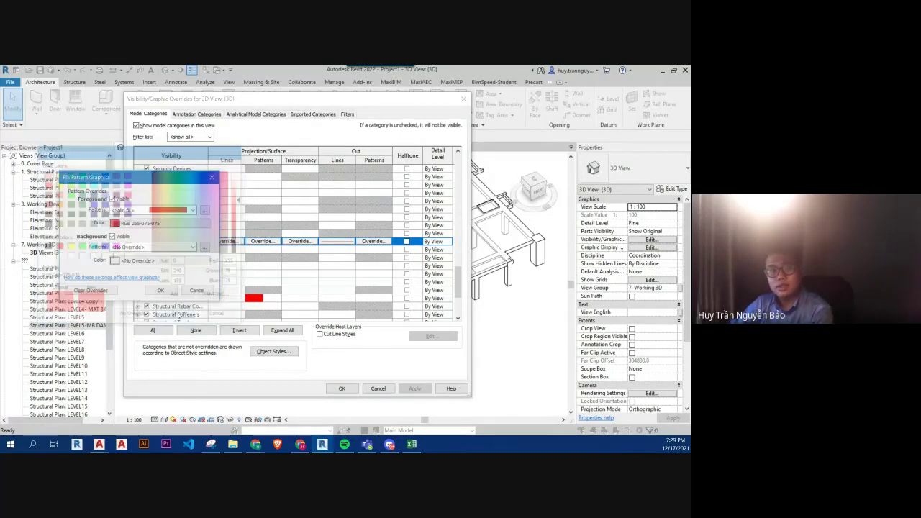
click(161, 290)
- Apply a fill colour with green value 75 to the Structural Rebar category
click(257, 299)
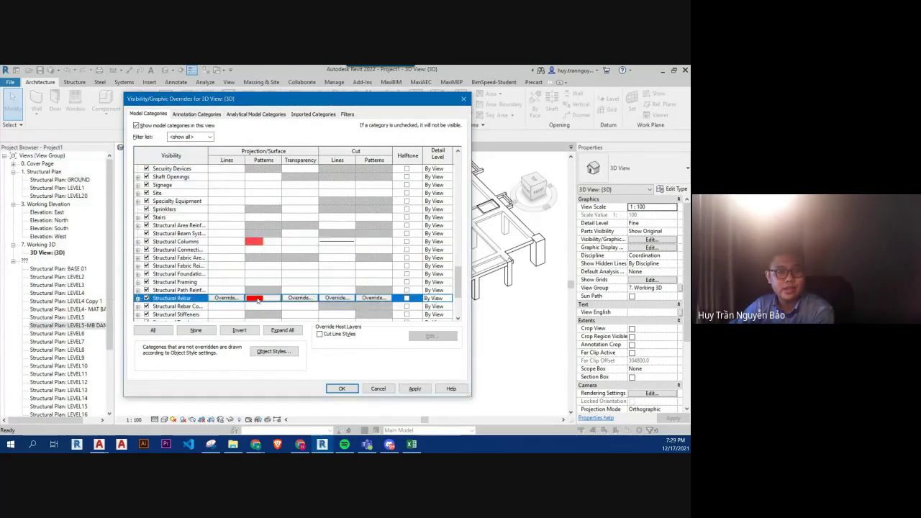
click(256, 299)
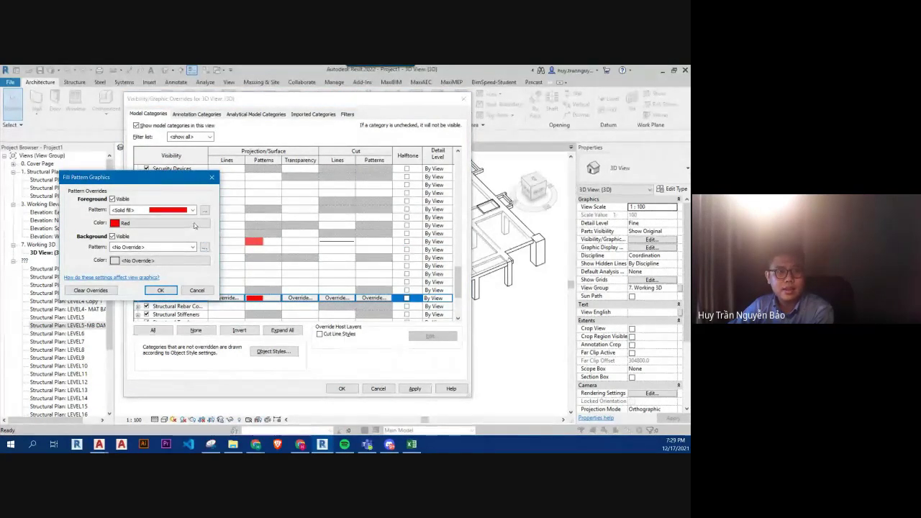
click(159, 223)
double_click(230, 272)
text(7)
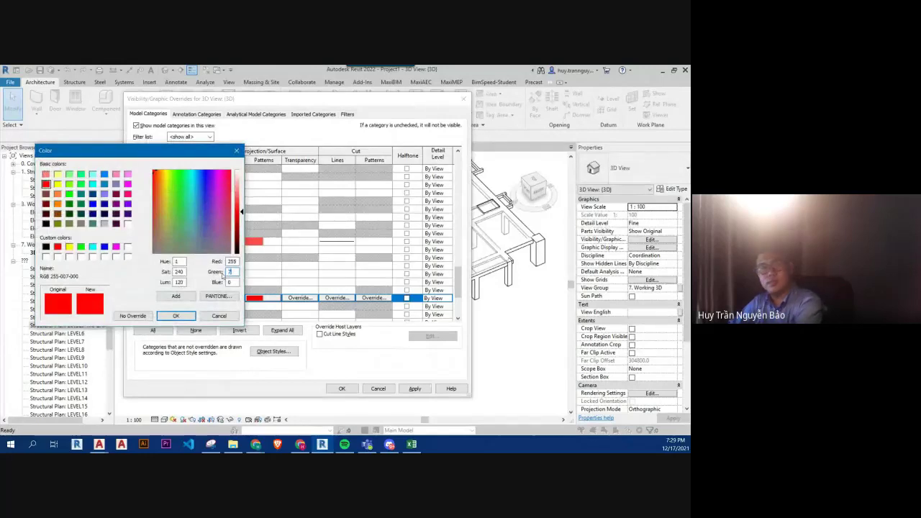
text(5)
click(176, 315)
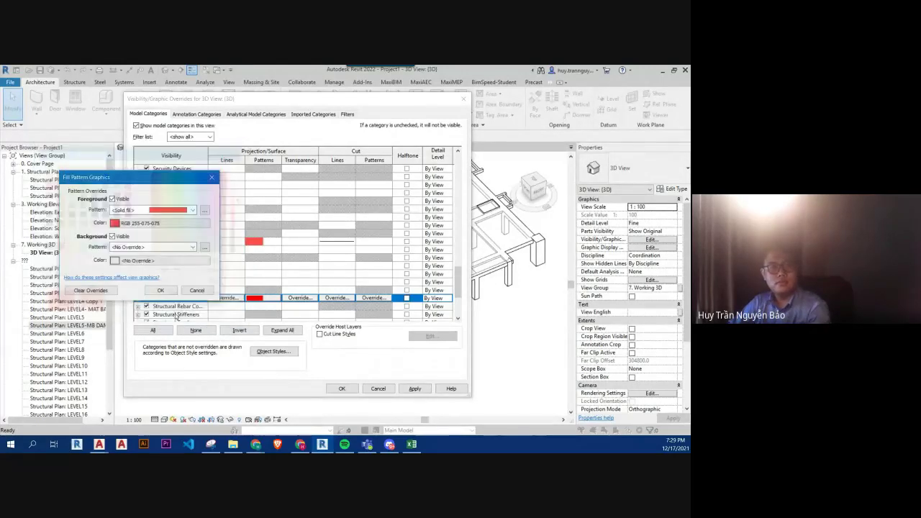
click(160, 290)
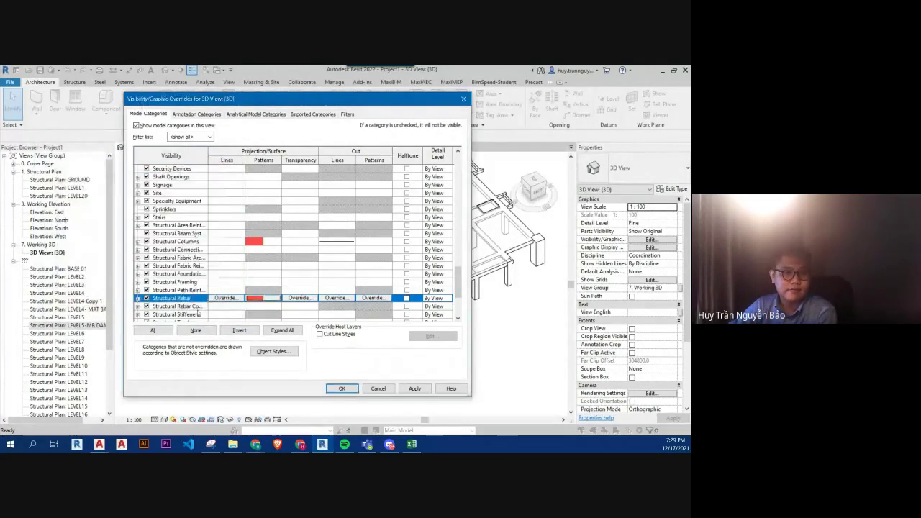
- Remove the Structural Rebar surface fill override
click(264, 297)
click(161, 290)
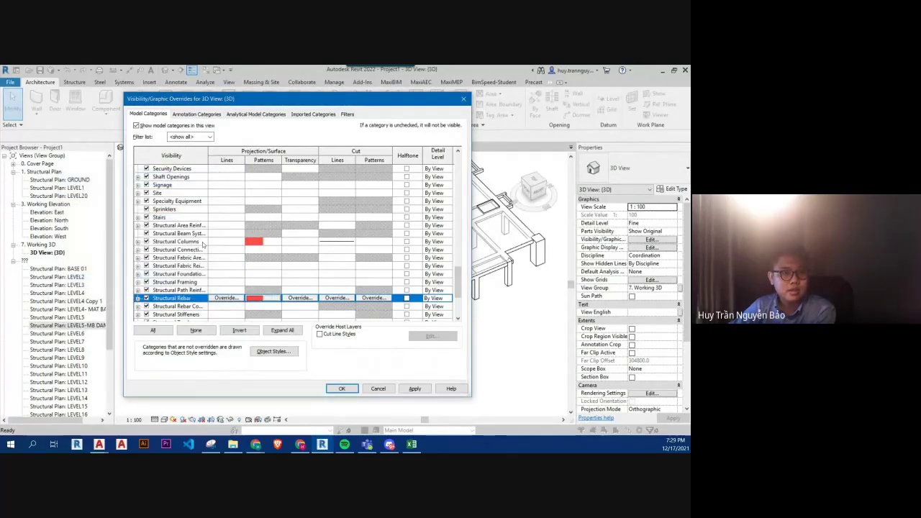
click(256, 305)
click(256, 297)
click(261, 297)
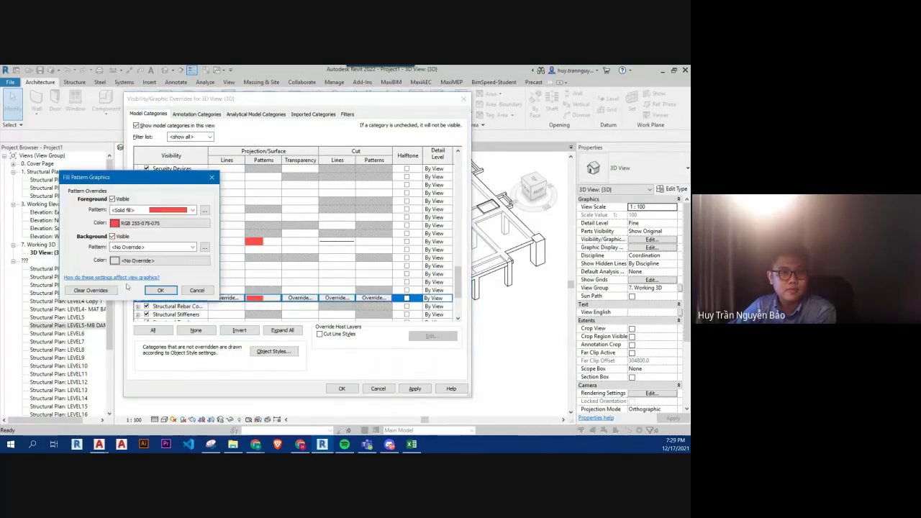
click(94, 290)
click(161, 291)
- Give the Walls surface fill a light red 255-075-075 colour
scroll(262, 295, down, 2)
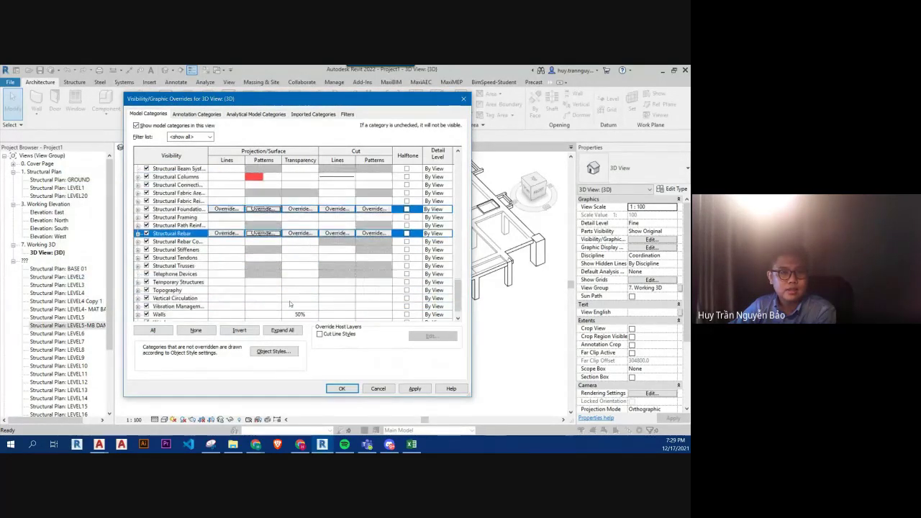
scroll(265, 299, down, 1)
click(269, 298)
click(262, 297)
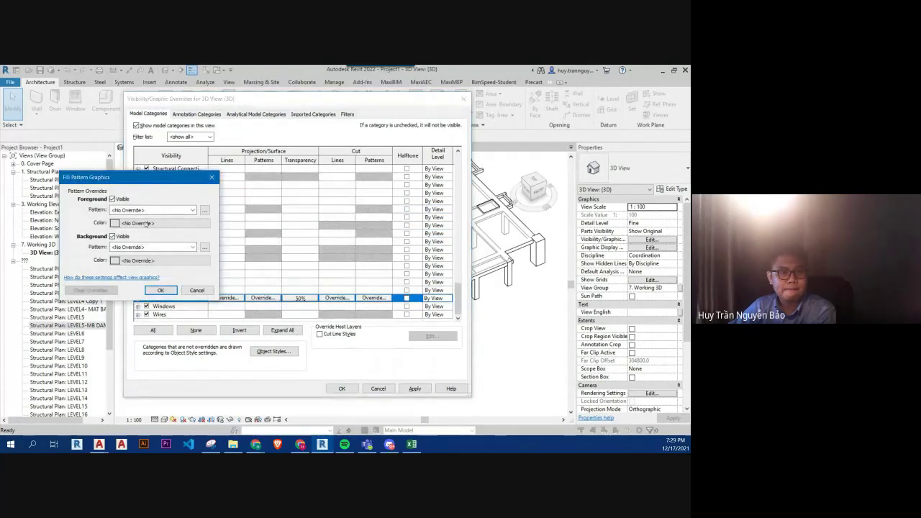
click(147, 224)
click(57, 246)
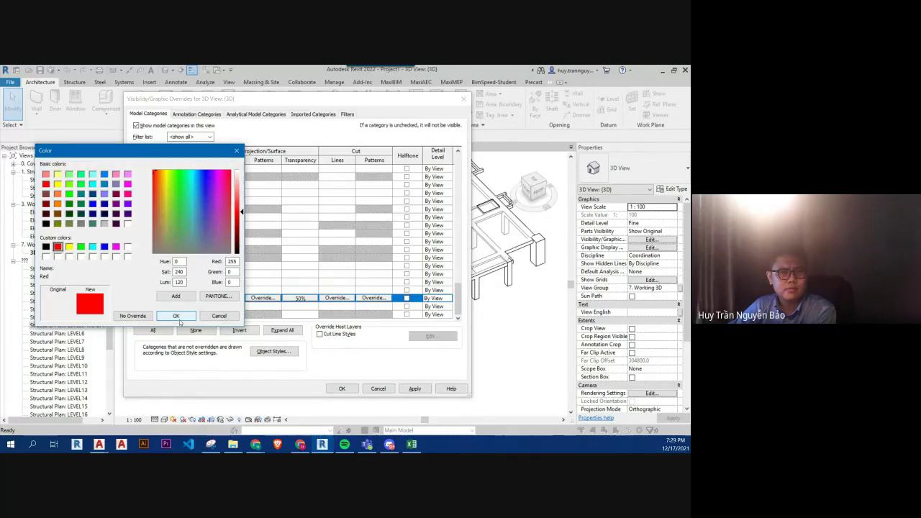
double_click(232, 271)
text(75)
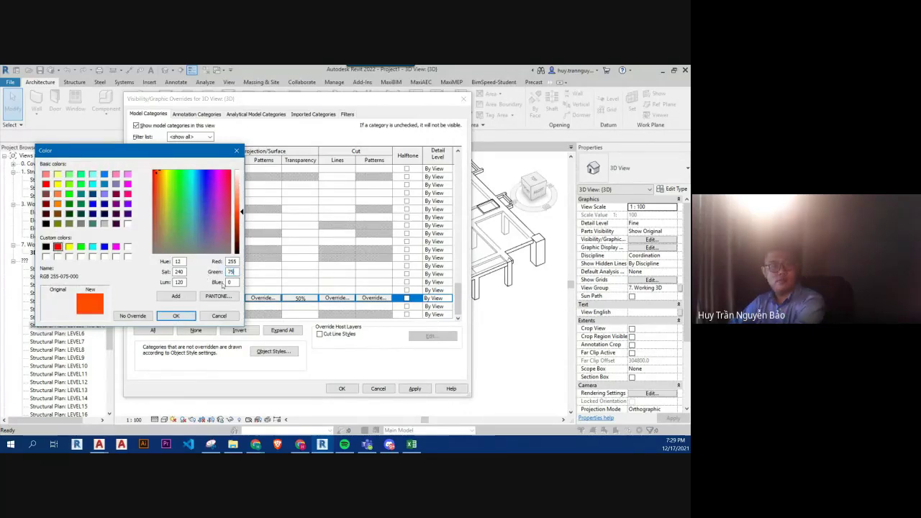
click(175, 315)
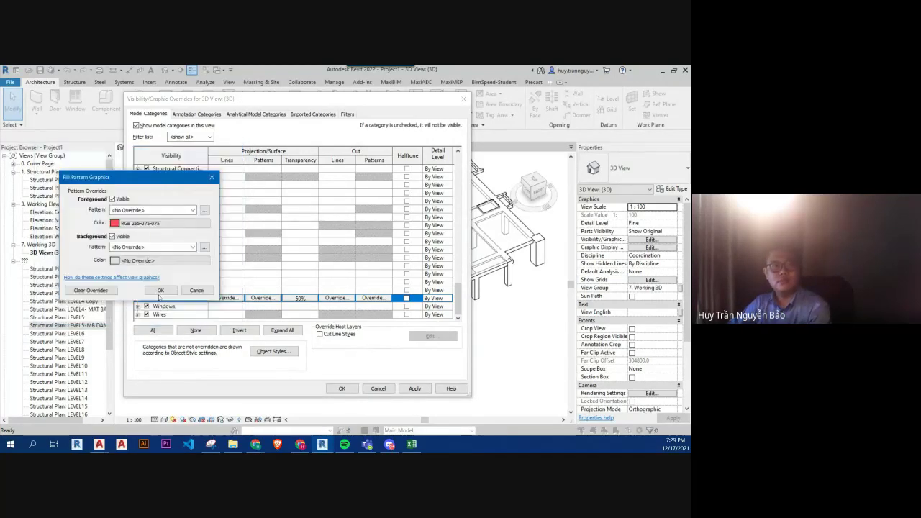
click(161, 295)
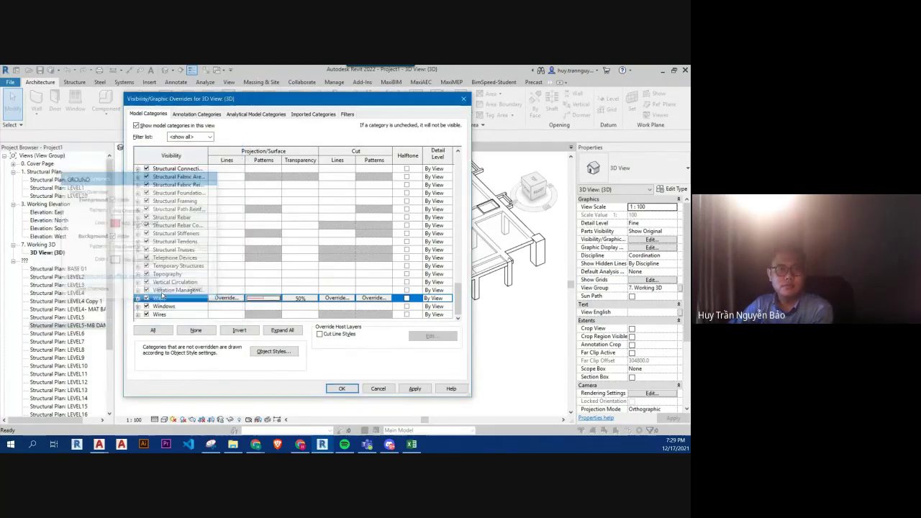
- Set the Walls fill pattern to Solid fill and apply the overrides
click(263, 298)
click(153, 210)
click(155, 232)
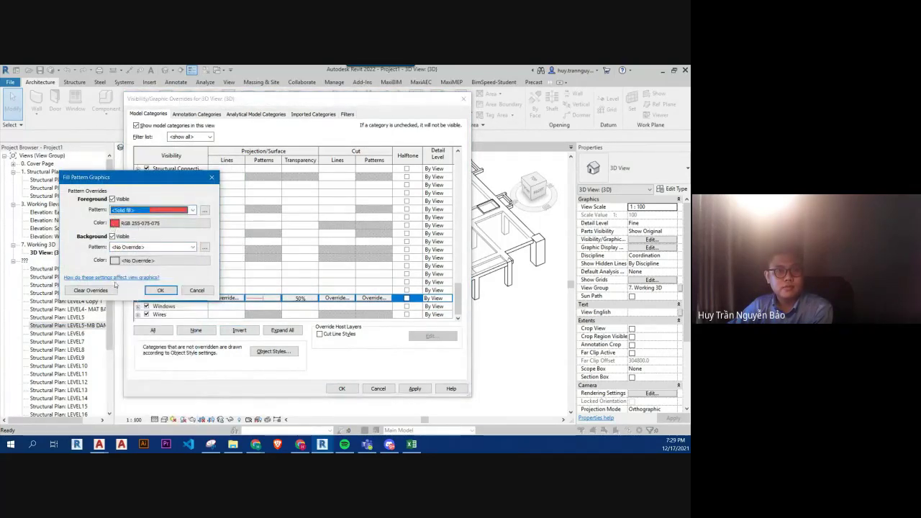
click(160, 290)
click(353, 391)
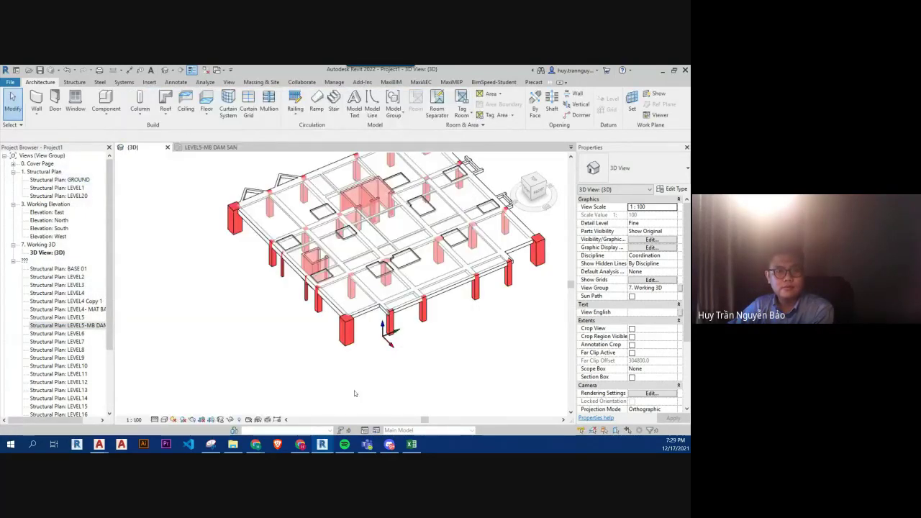
- Set the Floors projection transparency to 0 via VG and apply it
scroll(488, 318, up, 2)
key(v)
key(g)
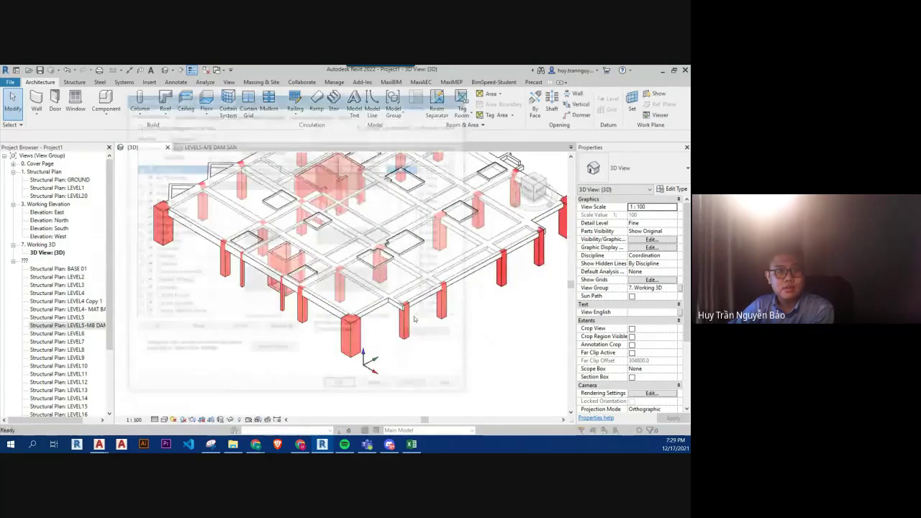
scroll(317, 253, up, 2)
scroll(317, 253, up, 3)
scroll(317, 253, up, 3)
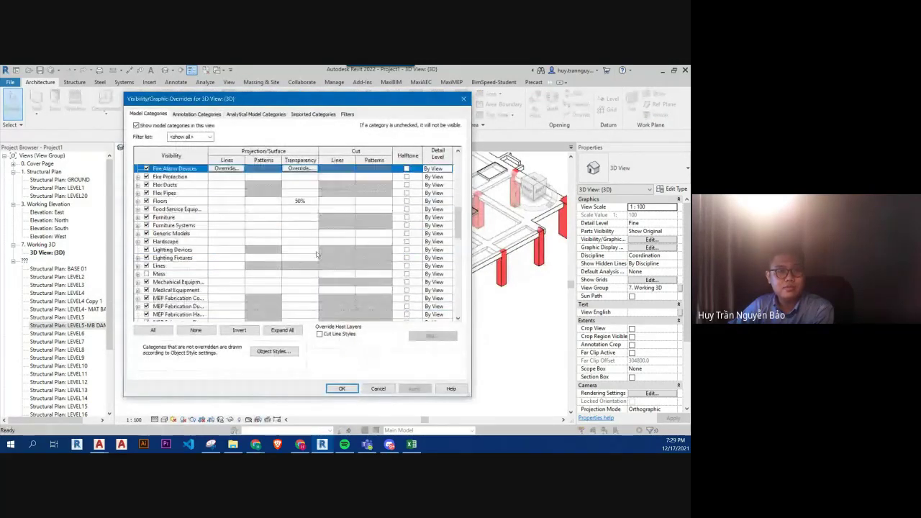
click(301, 201)
click(301, 201)
click(256, 259)
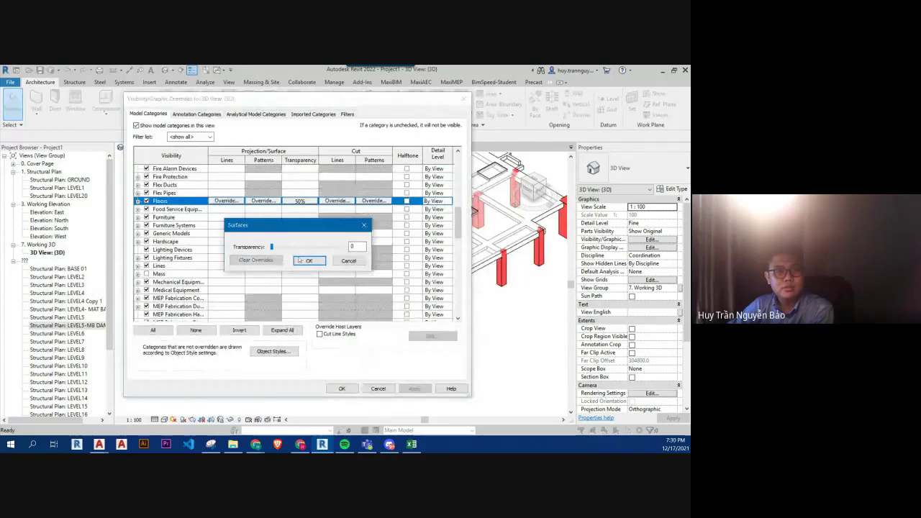
click(301, 261)
click(342, 389)
- Select the floor slab and then an edge column to check them against each other
mouse_move(507, 399)
middle_down()
mouse_move(487, 354)
mouse_move(405, 356)
mouse_move(430, 380)
middle_up()
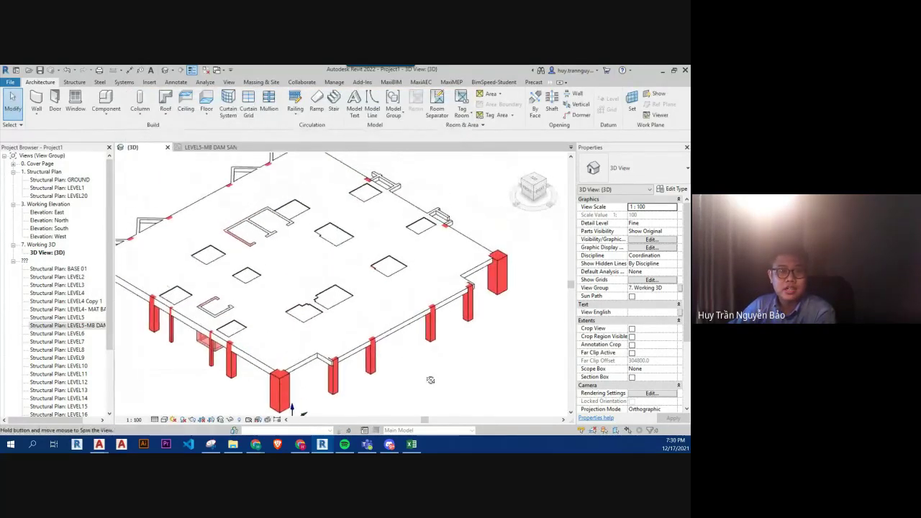
click(386, 307)
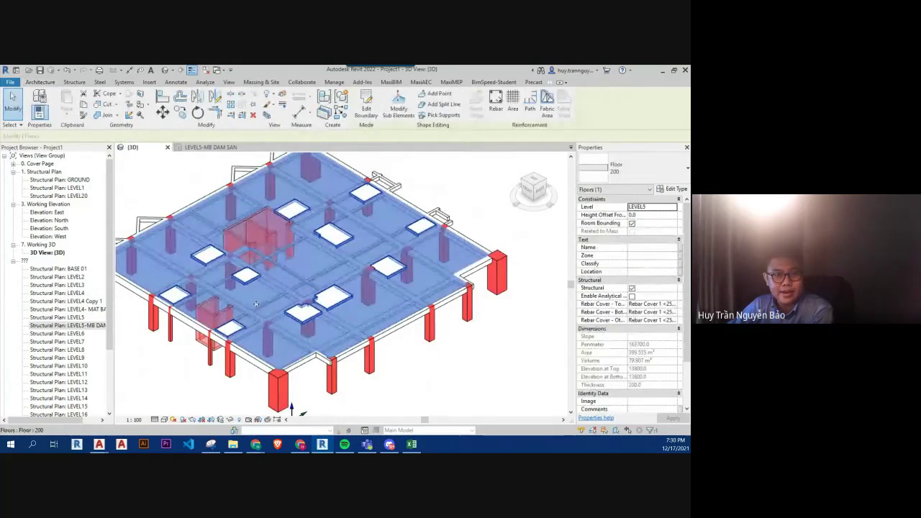
scroll(226, 257, up, 3)
key(Escape)
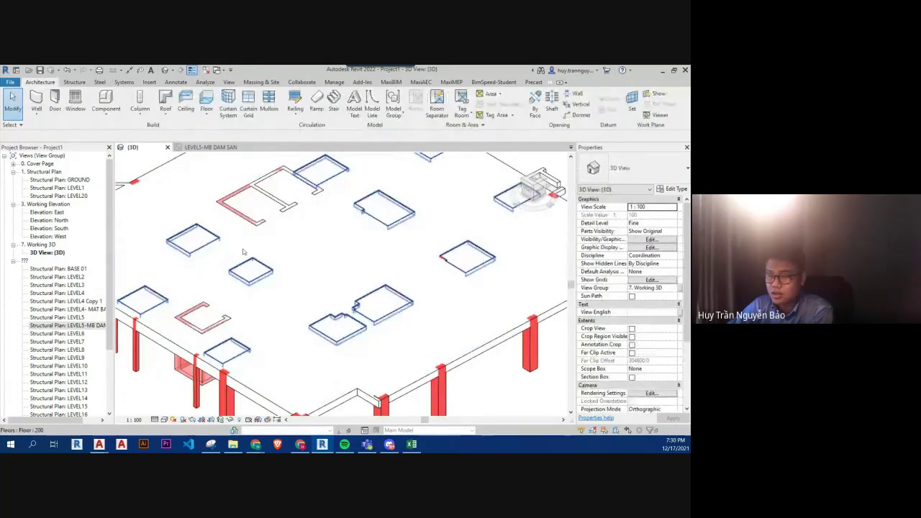
scroll(252, 240, down, 5)
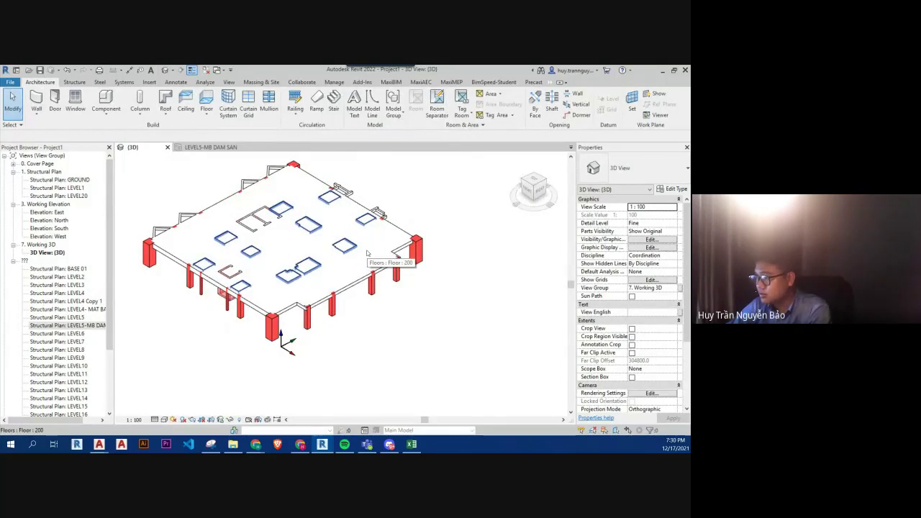
scroll(367, 253, up, 2)
scroll(353, 281, up, 2)
scroll(350, 288, up, 2)
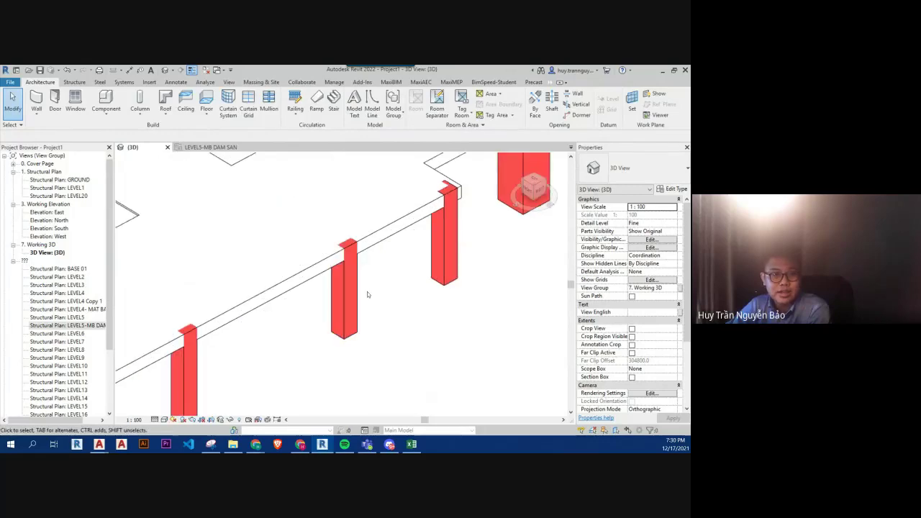
click(351, 290)
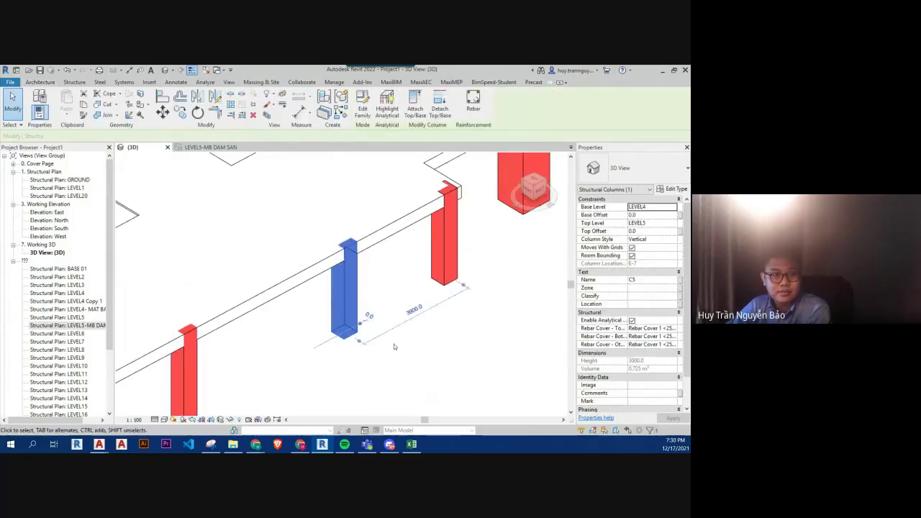
click(475, 307)
scroll(475, 307, down, 5)
scroll(411, 251, down, 2)
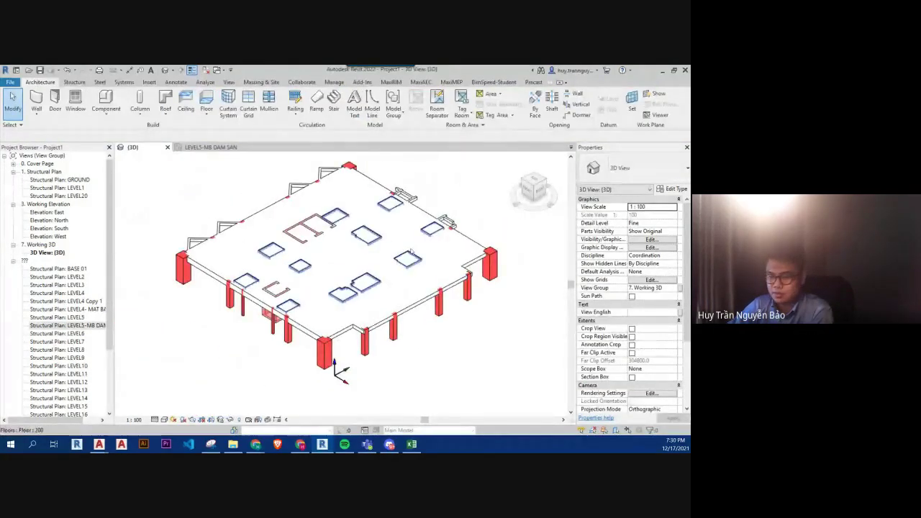
scroll(473, 313, down, 3)
- Run an interference check on the whole structure and review the second wall–floor clash
drag(512, 365, 237, 200)
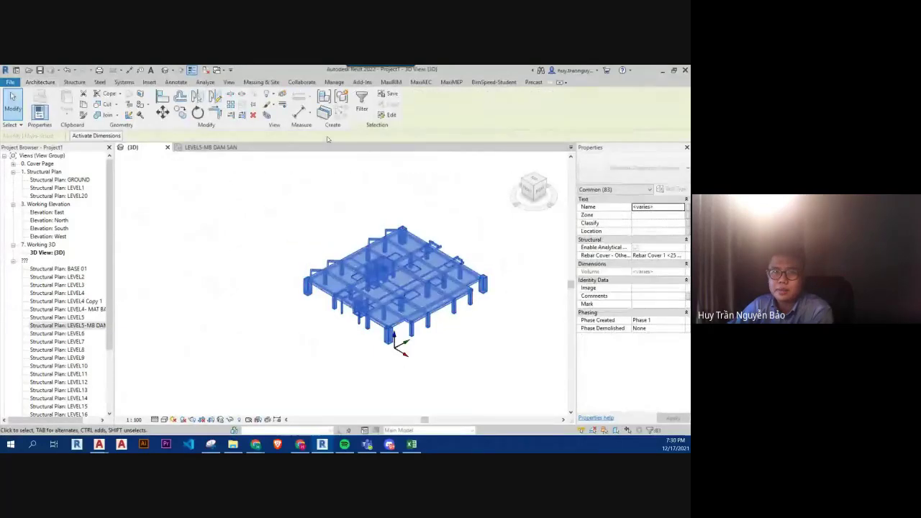
click(302, 82)
click(469, 101)
click(491, 128)
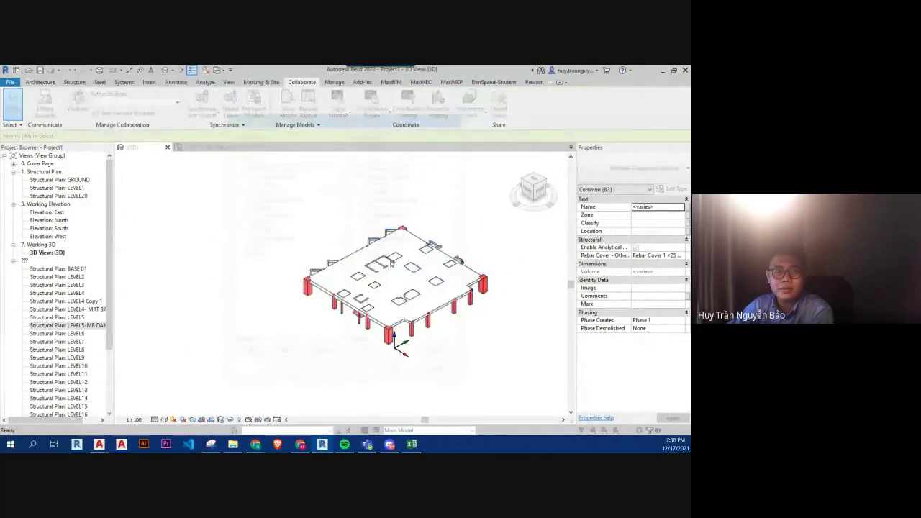
click(393, 376)
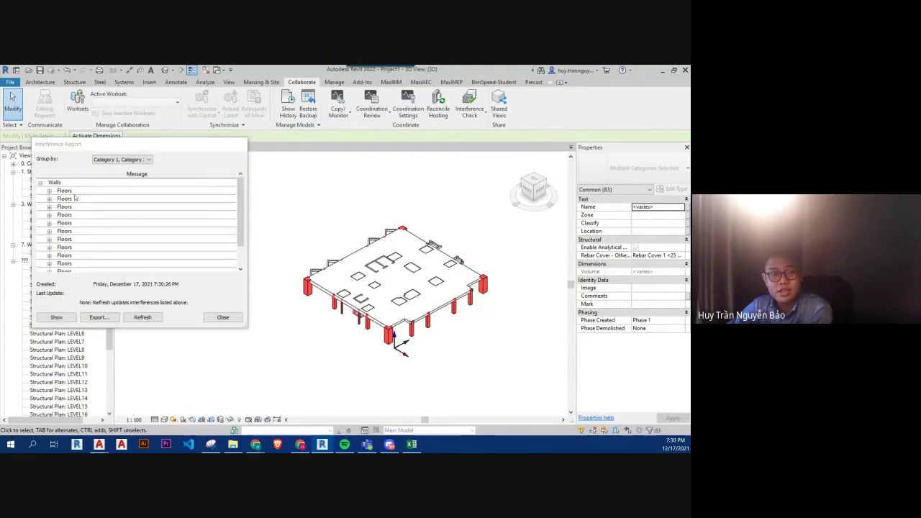
click(74, 198)
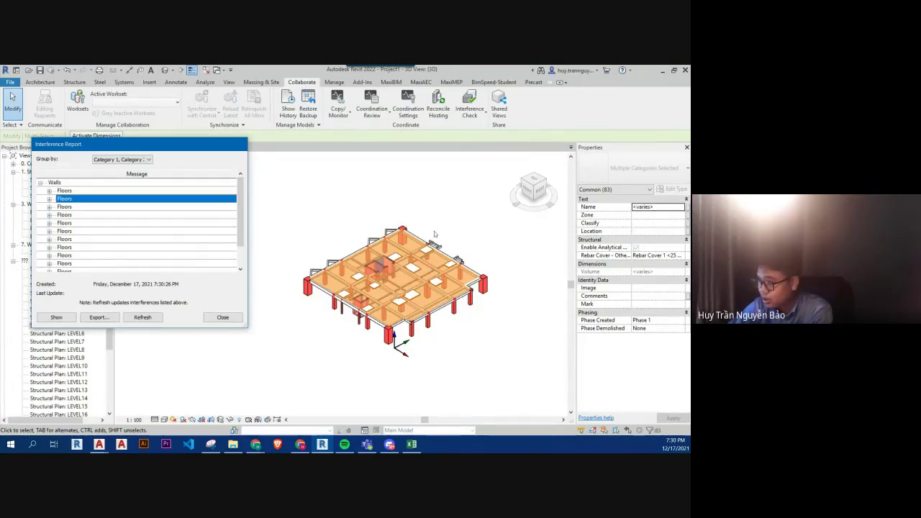
key(Escape)
middle_drag(442, 228, 392, 226)
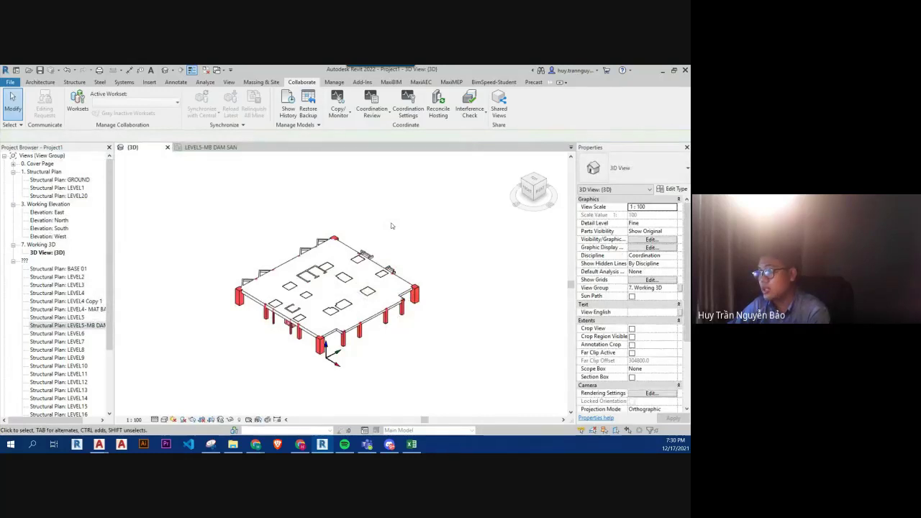
- Start Join Geometry (JG), pick the Level 5 slab, window-select beams in Right view, unjoin non-intersecting ones
key(j)
key(g)
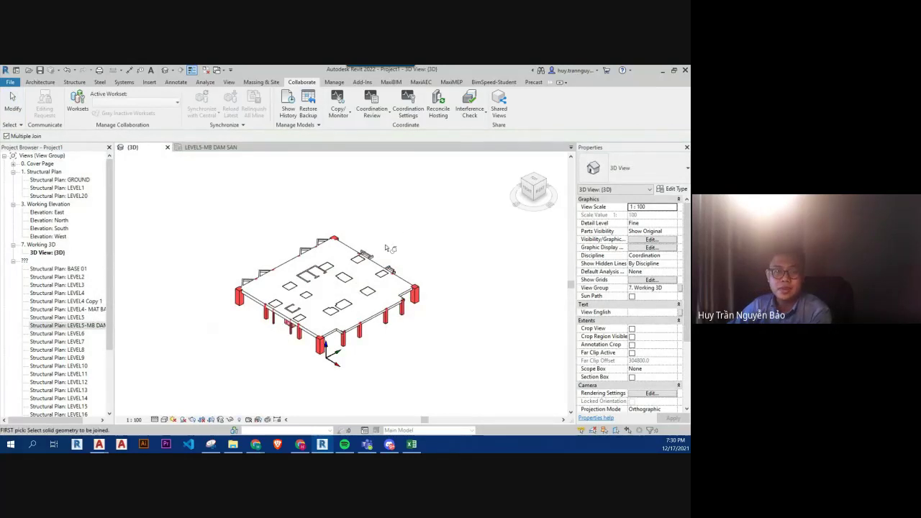
click(363, 280)
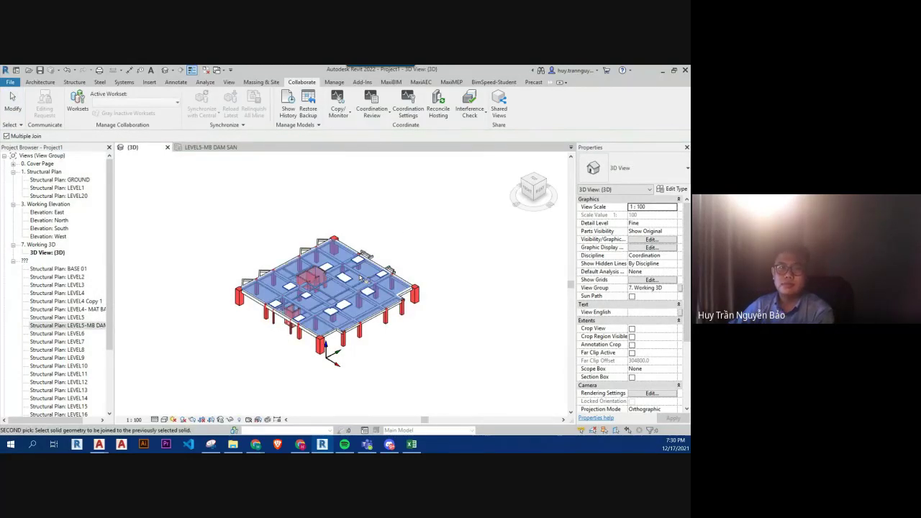
click(541, 193)
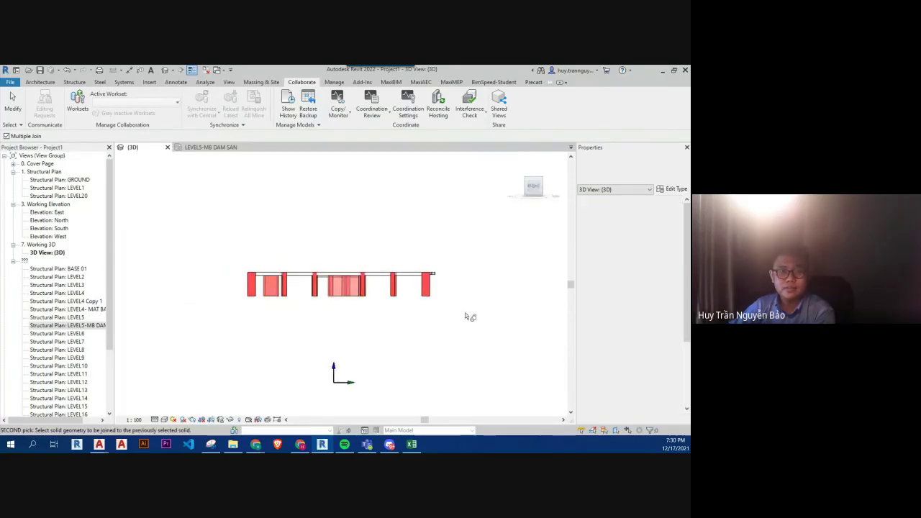
drag(470, 306, 192, 296)
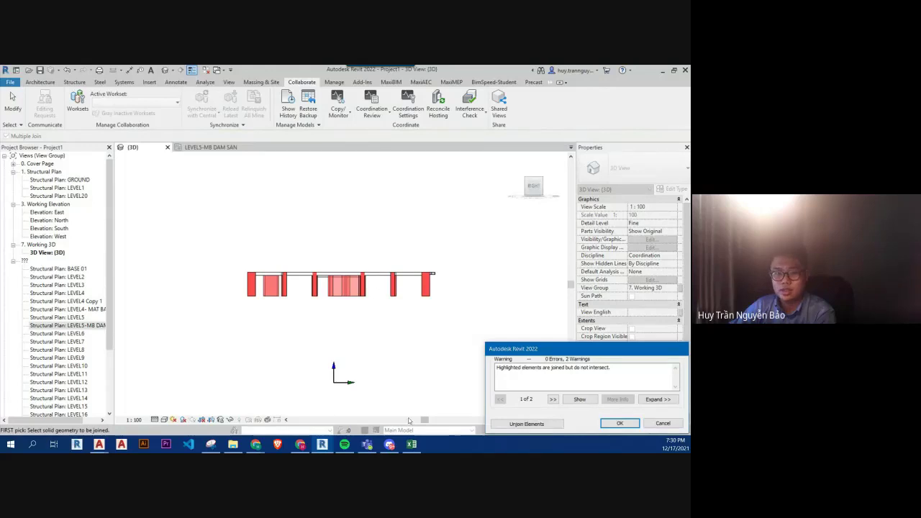
click(520, 425)
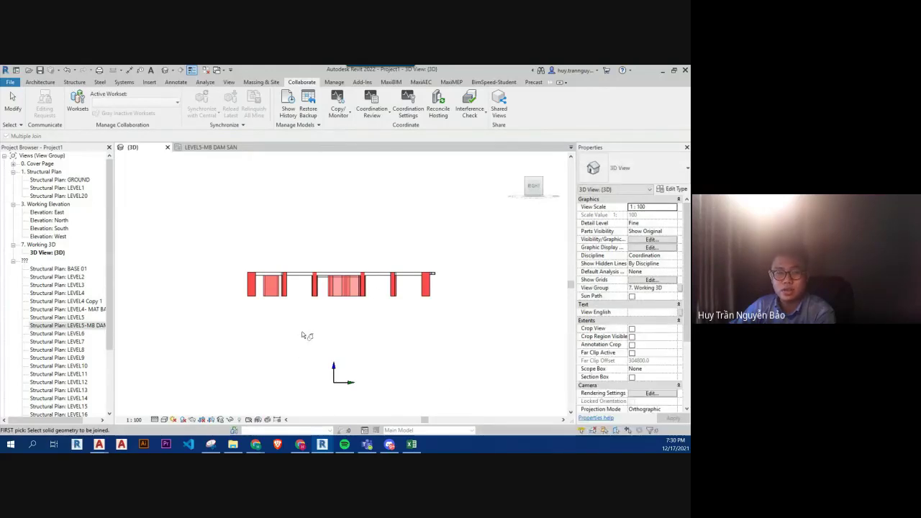
- Window-select the slab's beams from the Right view twice more, unjoining the non-intersecting ones each time
shift+middle_drag(303, 335, 344, 356)
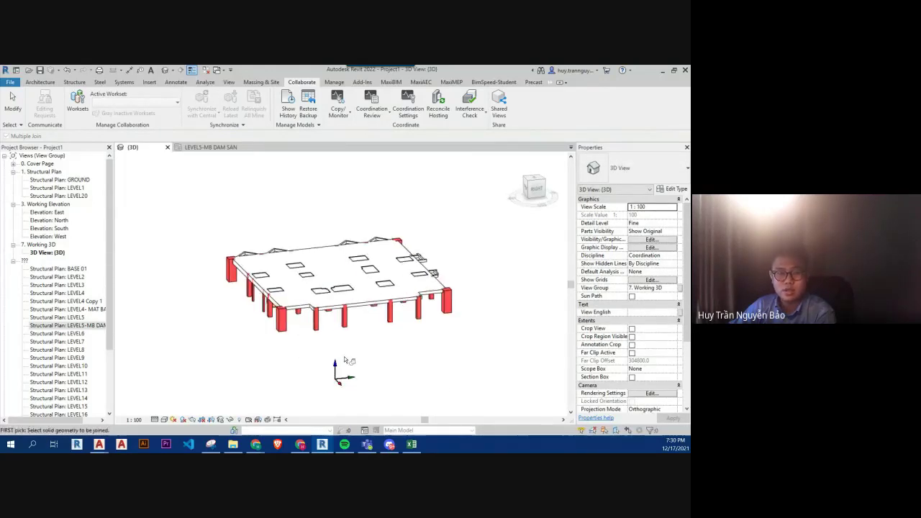
click(536, 189)
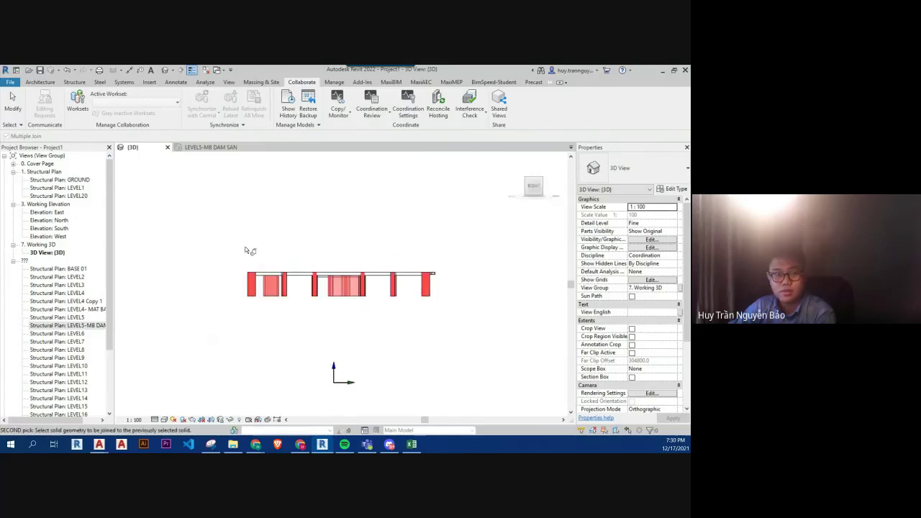
drag(336, 286, 479, 292)
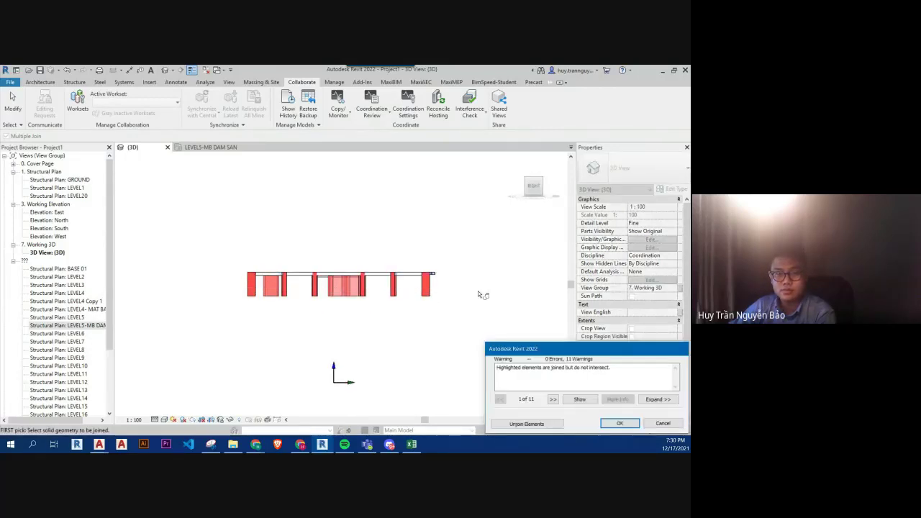
click(537, 422)
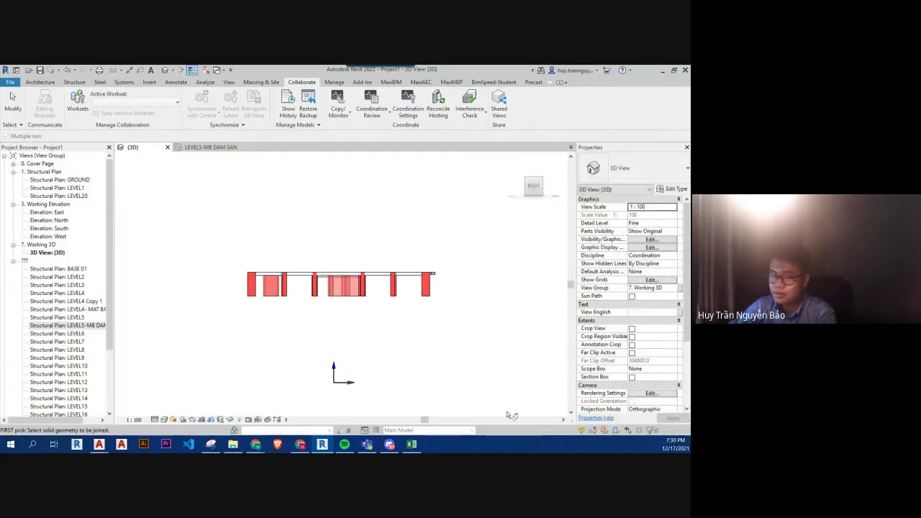
shift+middle_drag(311, 339, 339, 375)
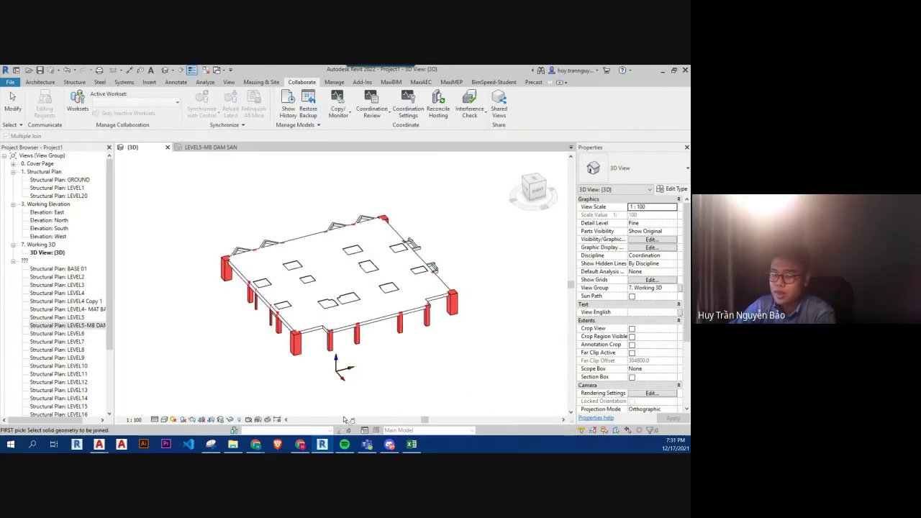
scroll(331, 321, up, 2)
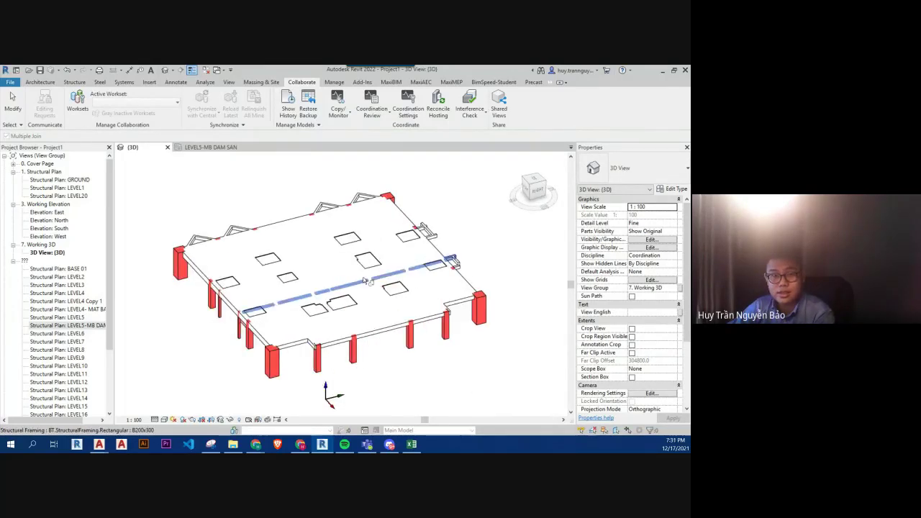
scroll(329, 319, up, 3)
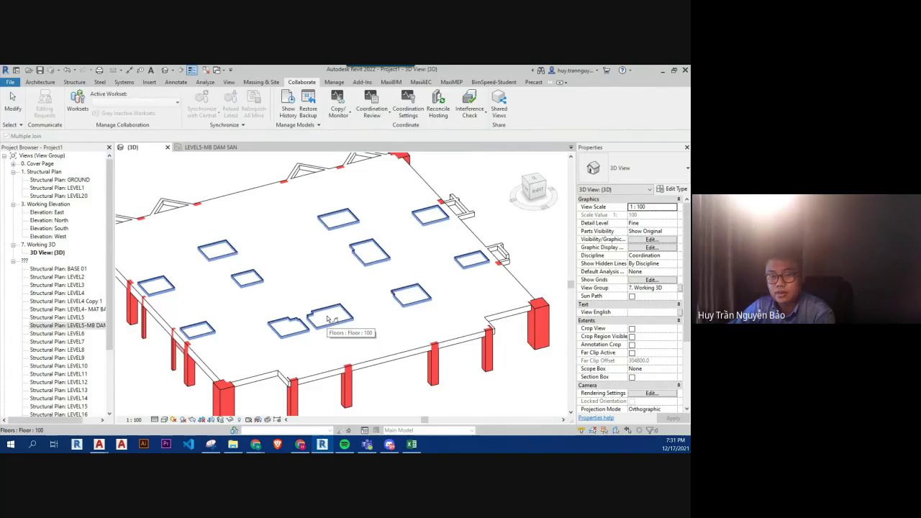
click(545, 204)
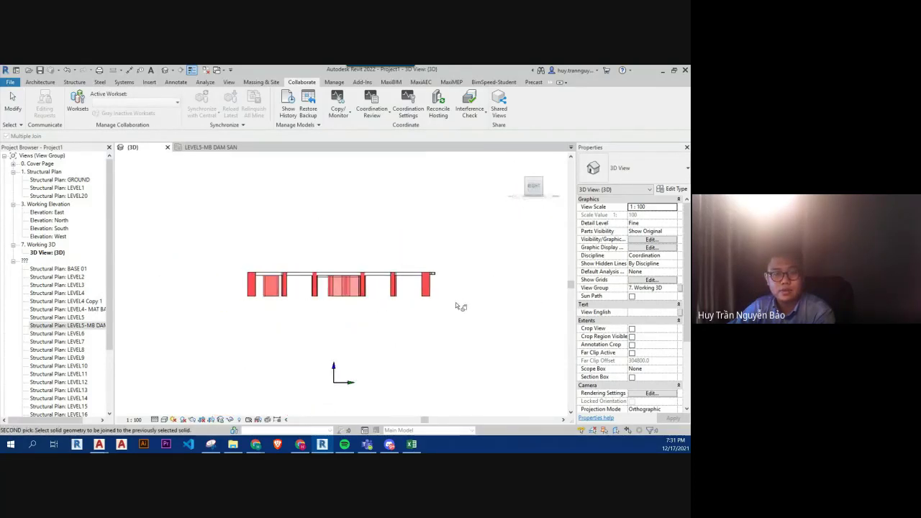
drag(461, 290, 212, 294)
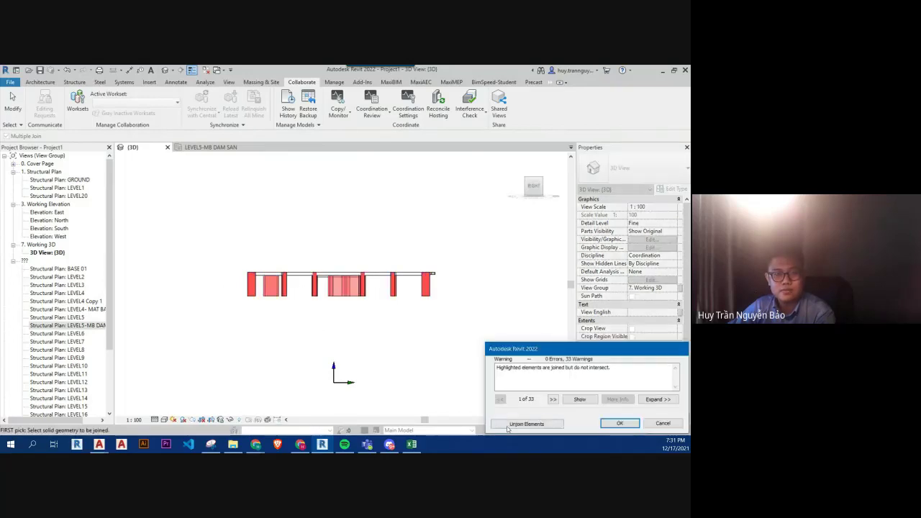
click(526, 424)
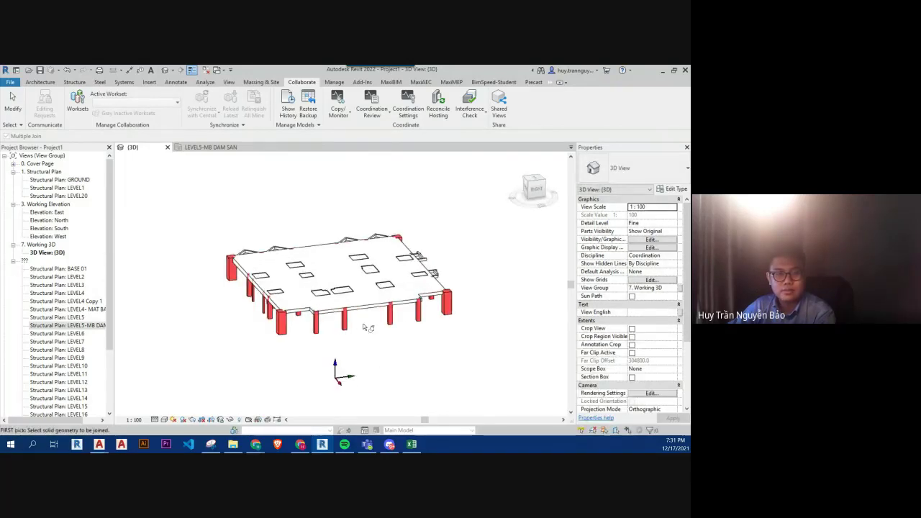
- Restart Join Geometry on the floor slab and join the beams below it, unjoining non-intersecting beams
click(335, 297)
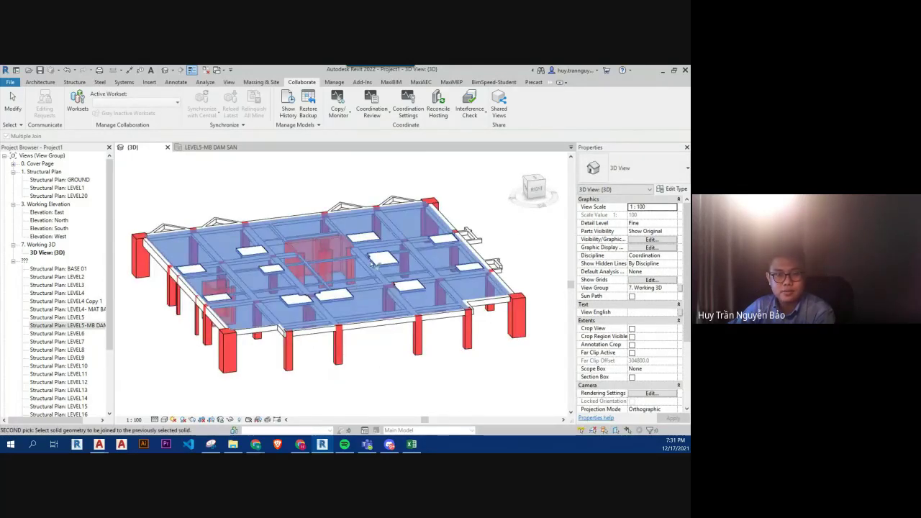
key(j)
key(g)
scroll(382, 238, up, 2)
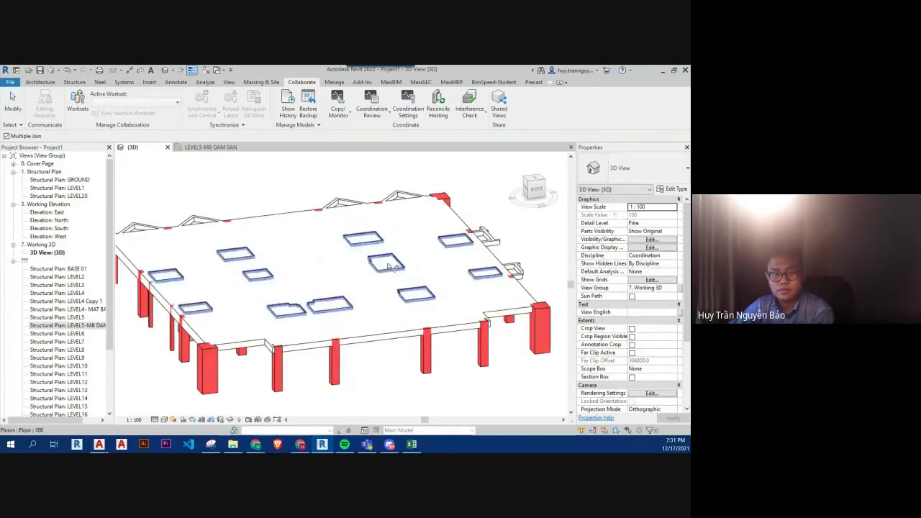
click(530, 188)
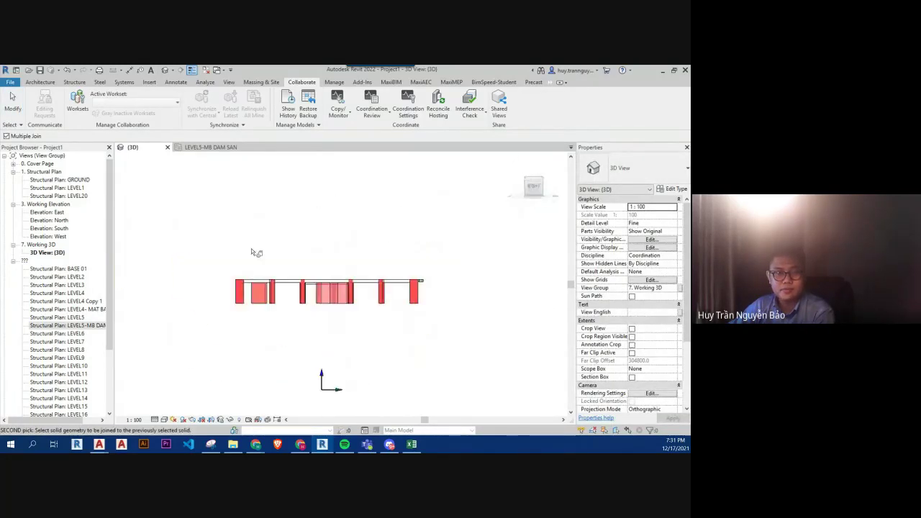
drag(277, 278, 465, 288)
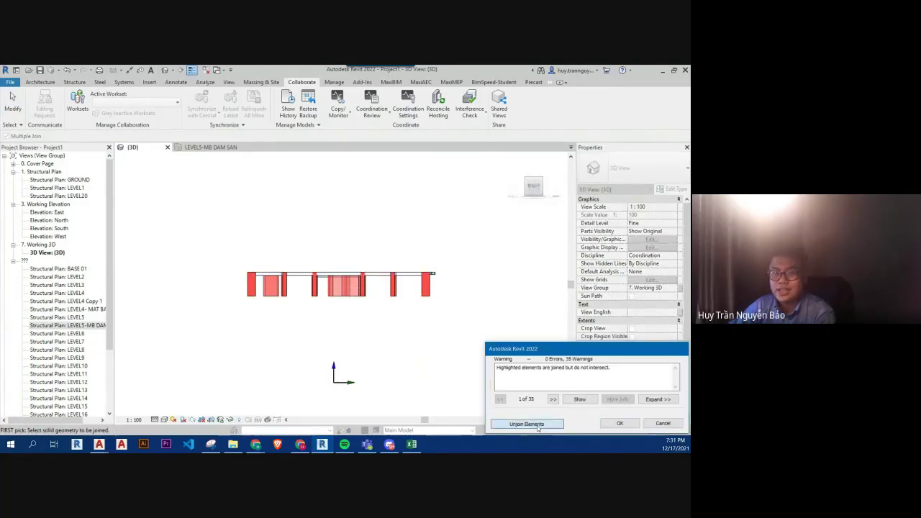
click(518, 420)
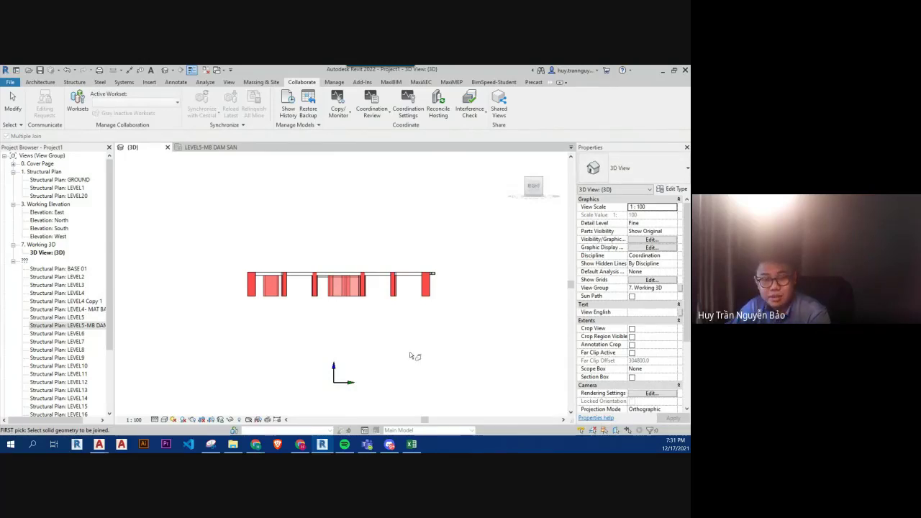
- Pick the floor slab once more, orbit to an isometric view, then cancel Join Geometry
click(322, 271)
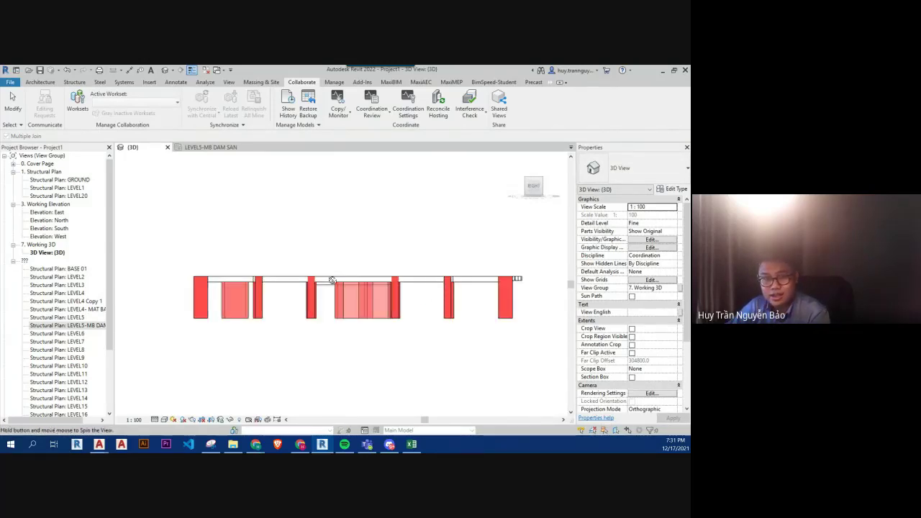
shift+middle_drag(322, 271, 384, 320)
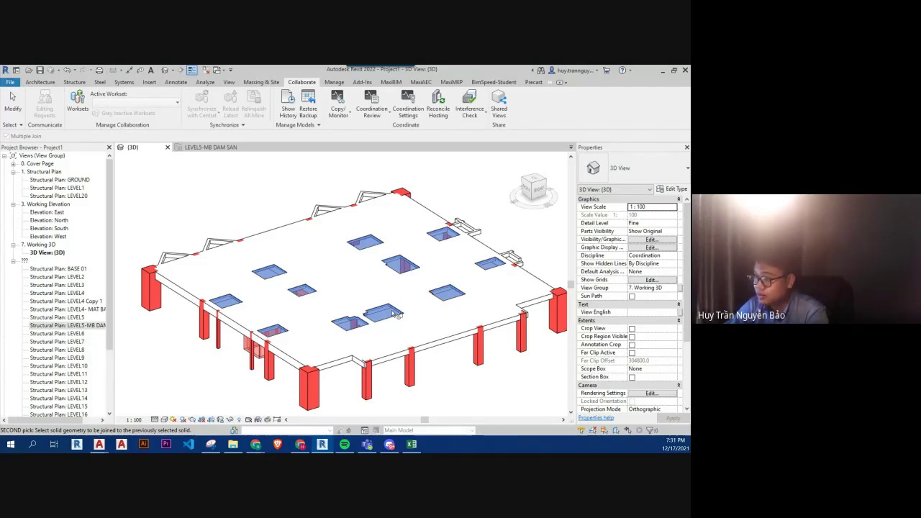
key(Escape)
- Zoom out to fit the model and start Switch Join Order with Multiple Switch
scroll(322, 203, down, 3)
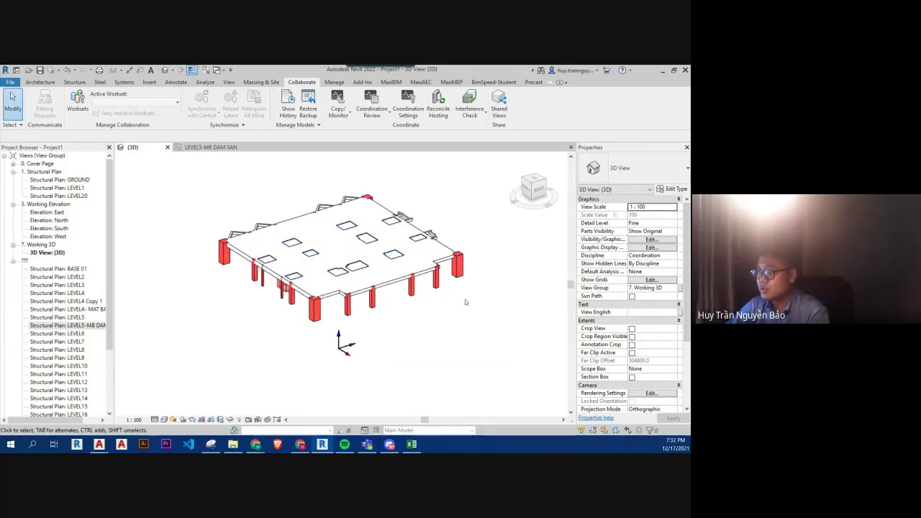
scroll(467, 302, up, 2)
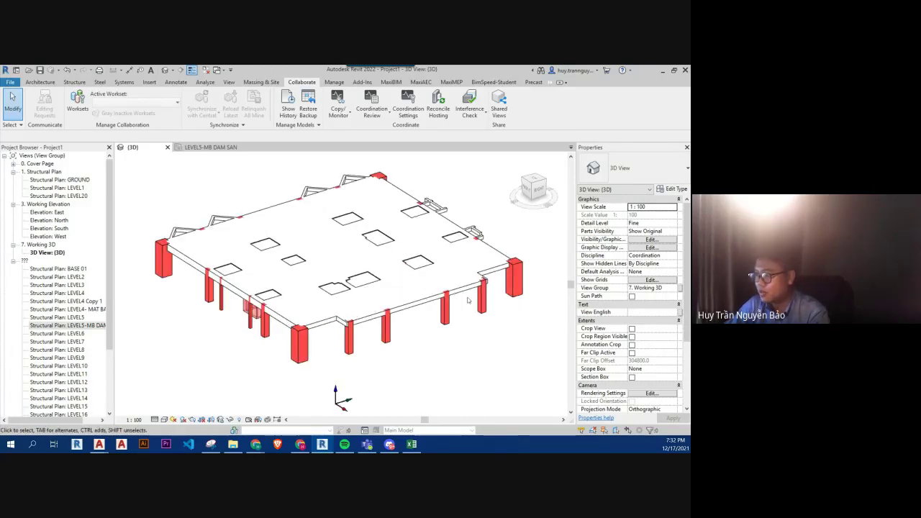
scroll(444, 338, down, 1)
scroll(443, 338, down, 1)
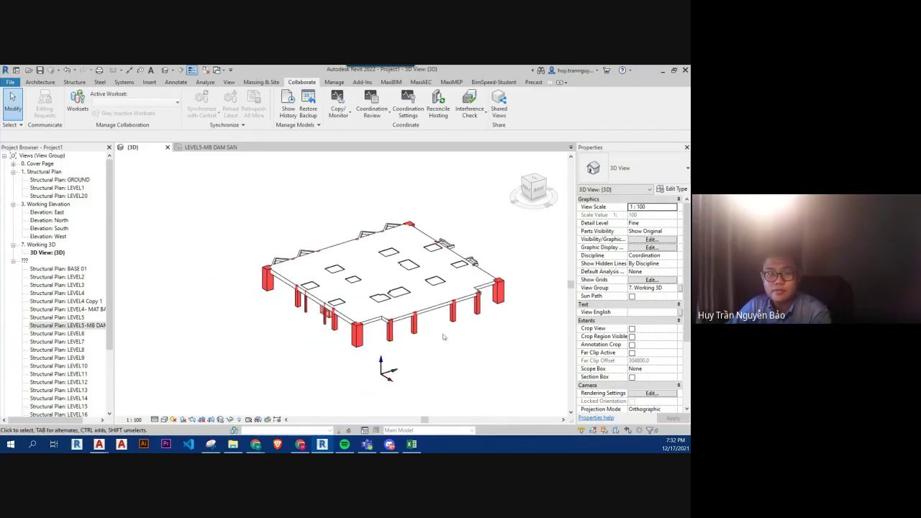
key(j)
key(g)
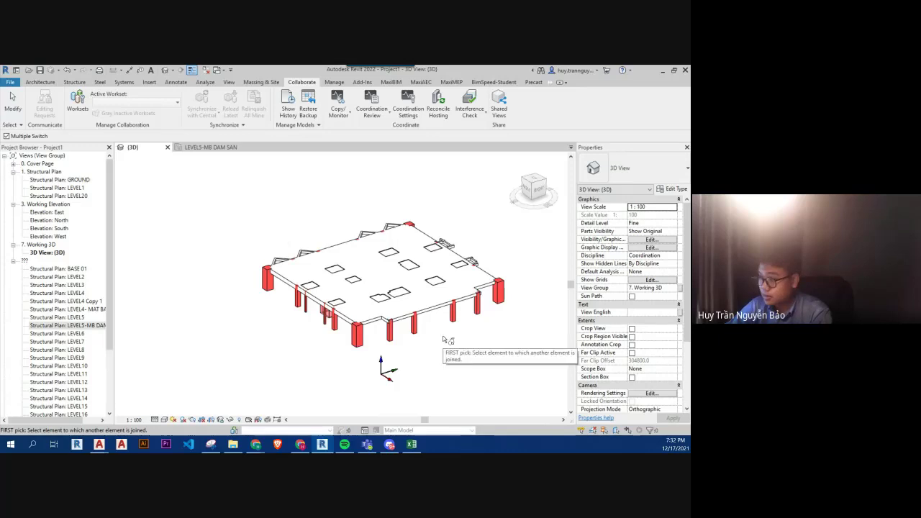
- Switch the join order between the slab and the beams window-selected in the Right view
click(425, 302)
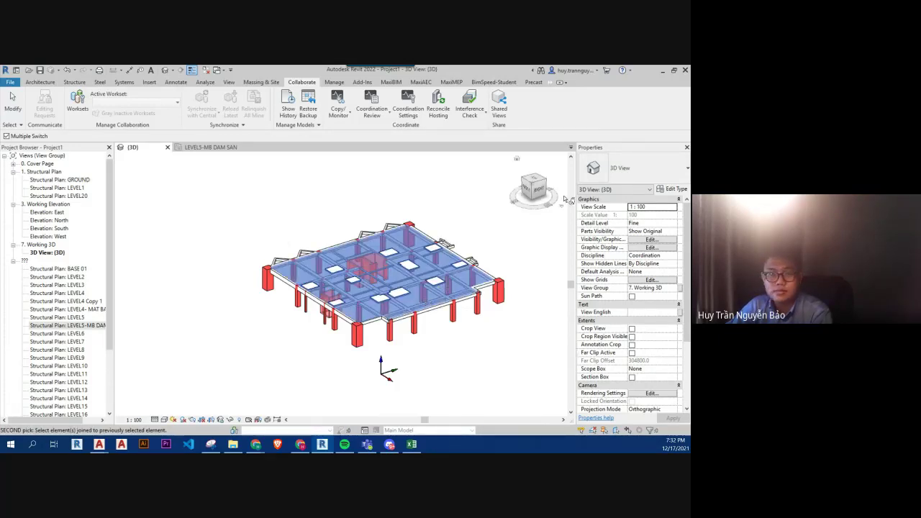
click(538, 190)
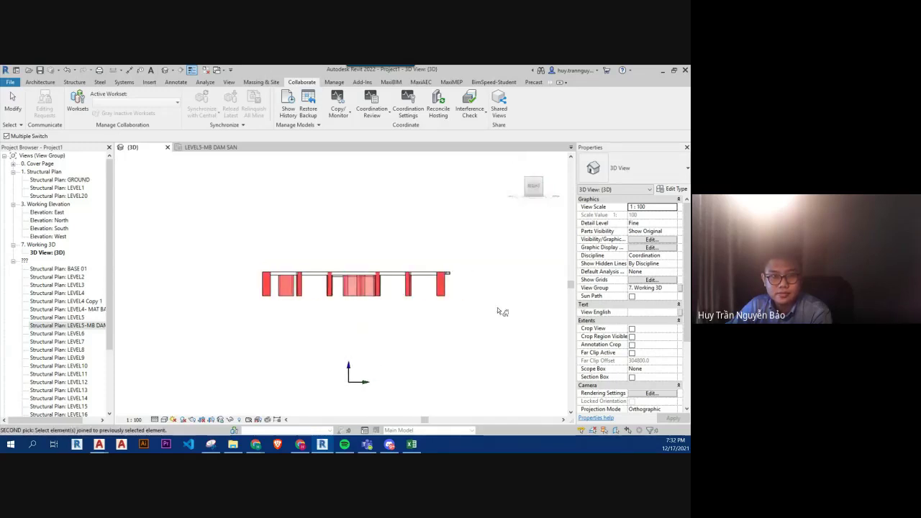
drag(336, 311, 211, 294)
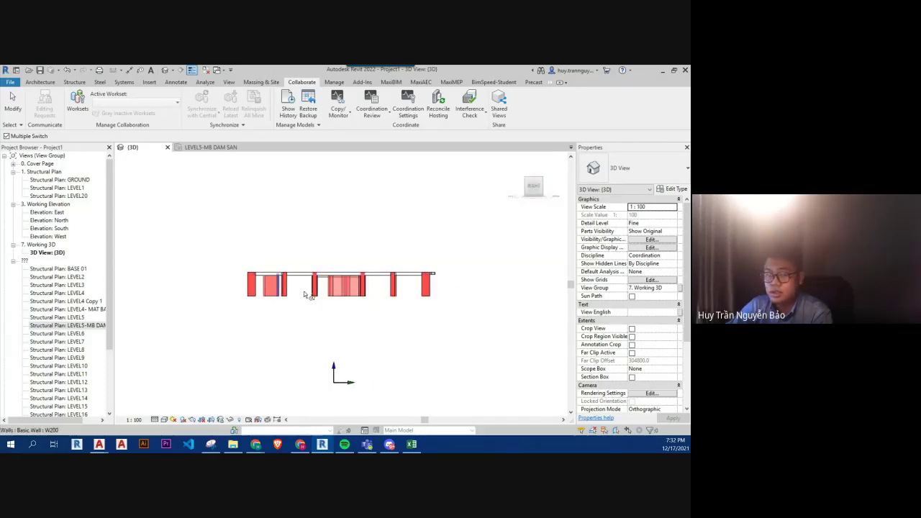
shift+middle_drag(318, 298, 379, 378)
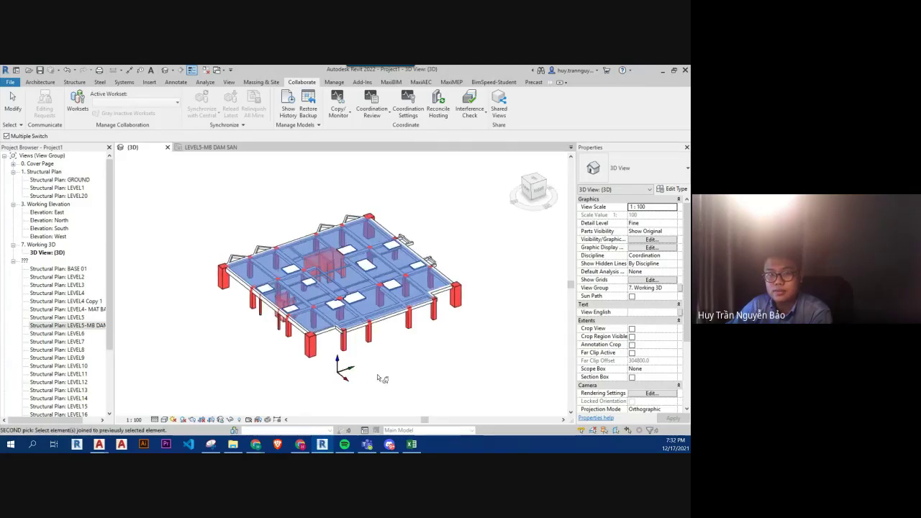
key(Escape)
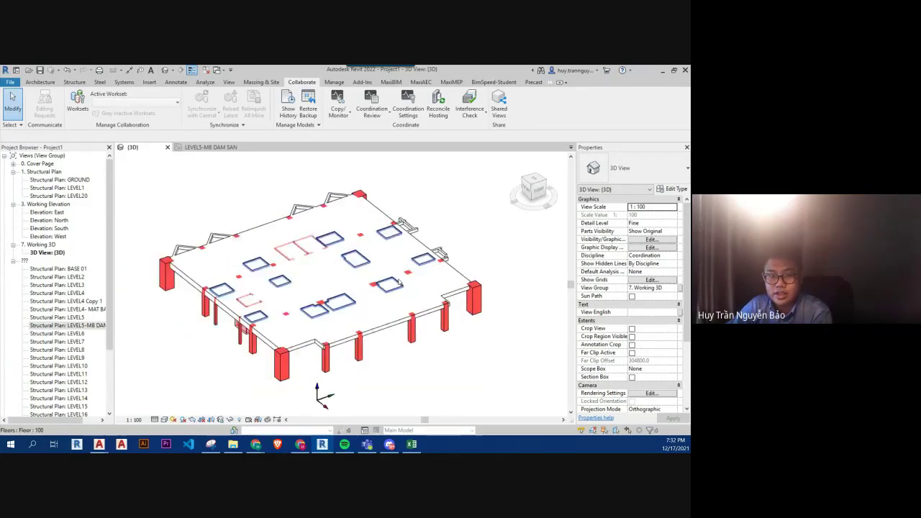
- Restart Switch Join Order and pick the slab again from the Right view before exiting
scroll(383, 263, up, 5)
key(Return)
scroll(381, 309, up, 4)
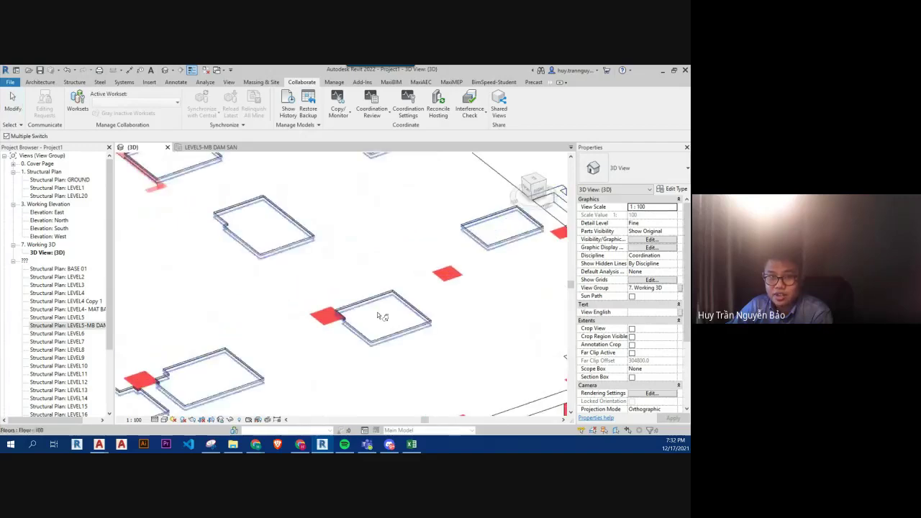
scroll(379, 316, down, 3)
scroll(379, 315, down, 2)
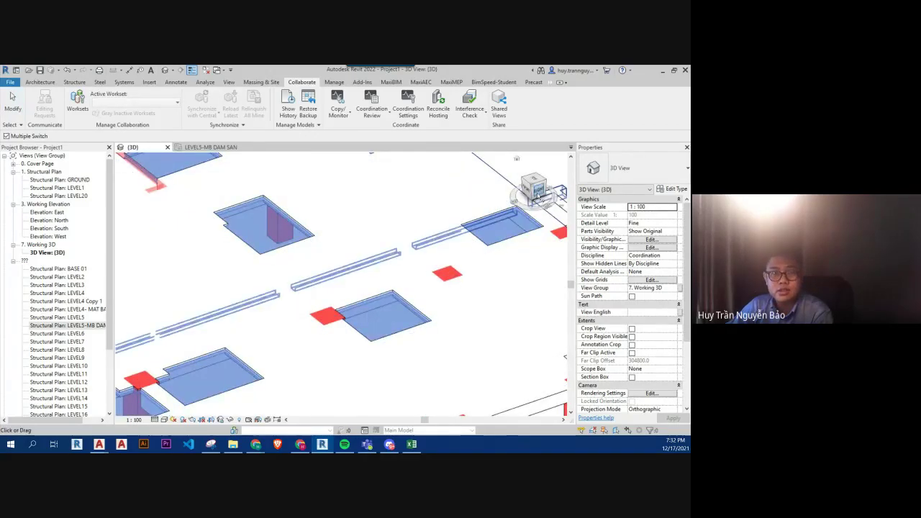
scroll(432, 274, down, 3)
click(528, 202)
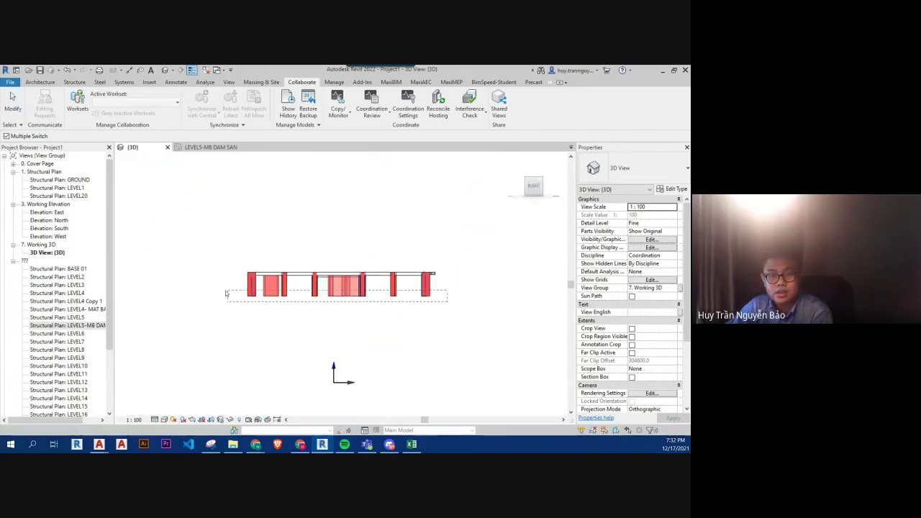
click(208, 293)
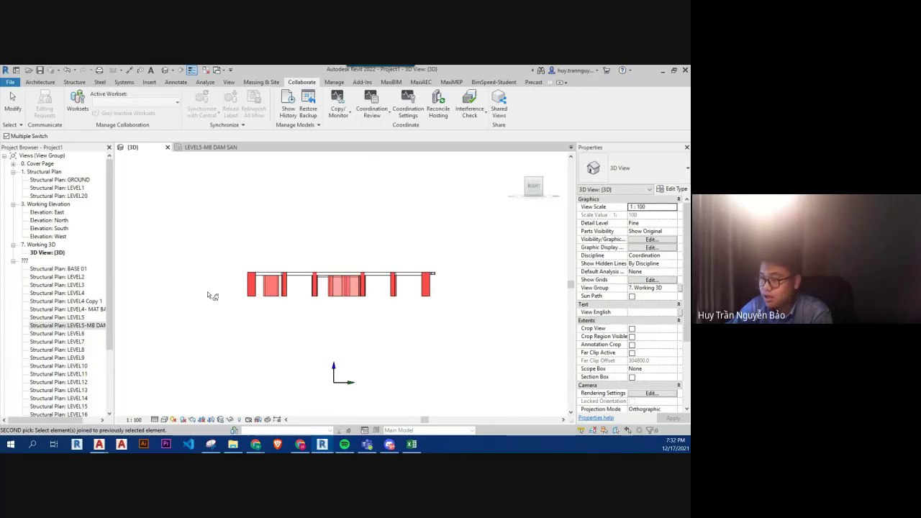
shift+middle_drag(214, 295, 377, 332)
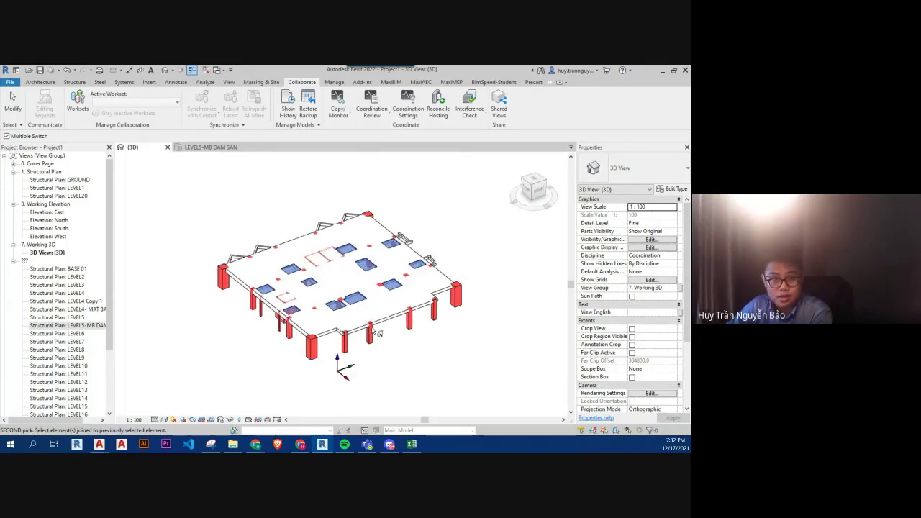
key(Escape)
- Inspect the openings near the red beams in 3D, then select the Level 5 floor slab
scroll(377, 332, up, 2)
scroll(377, 332, up, 2)
middle_drag(422, 307, 438, 331)
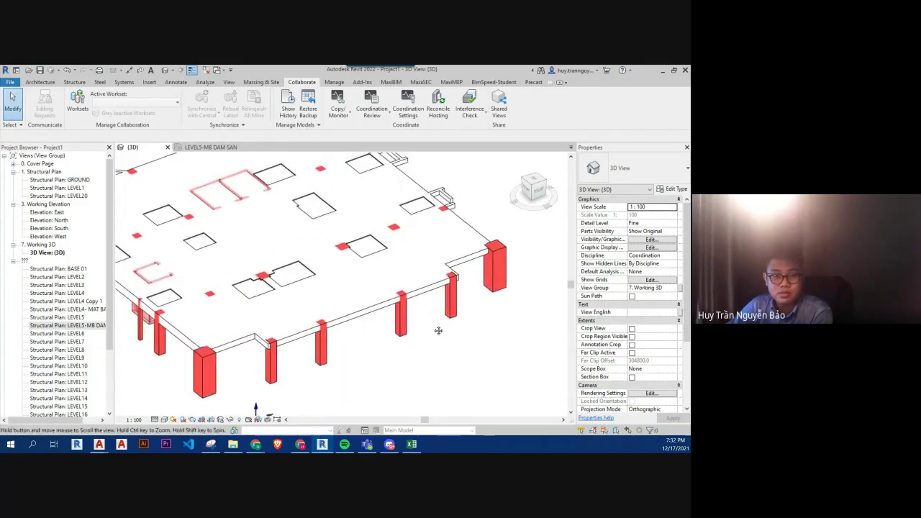
scroll(437, 328, down, 2)
scroll(418, 342, up, 3)
scroll(397, 358, up, 2)
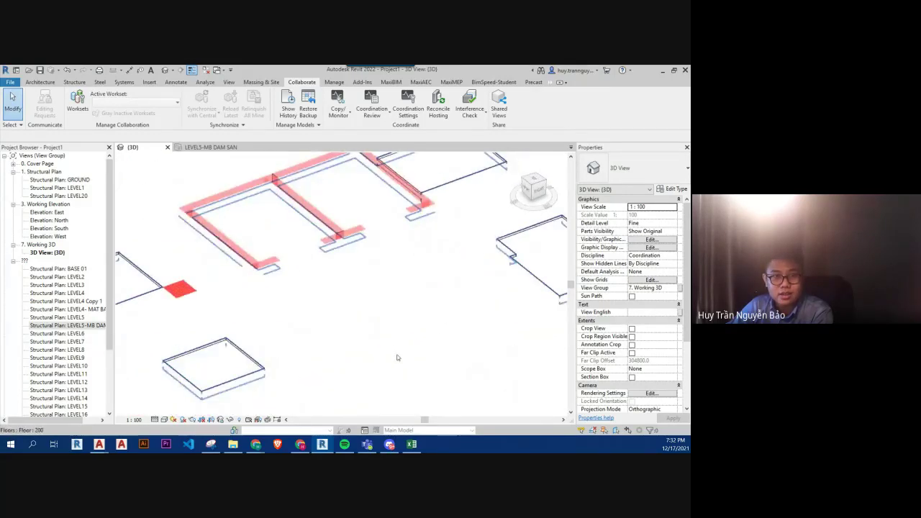
scroll(397, 358, down, 2)
shift+middle_drag(373, 325, 401, 391)
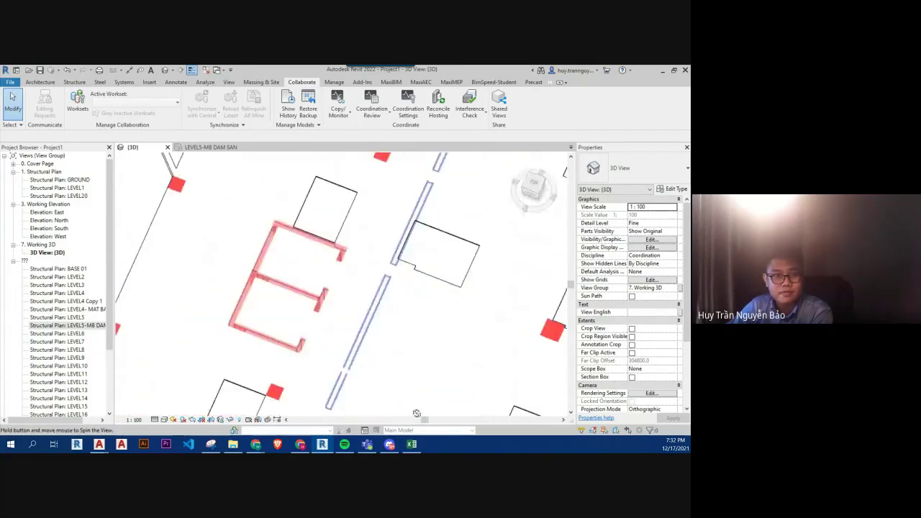
scroll(374, 345, down, 2)
scroll(346, 317, up, 2)
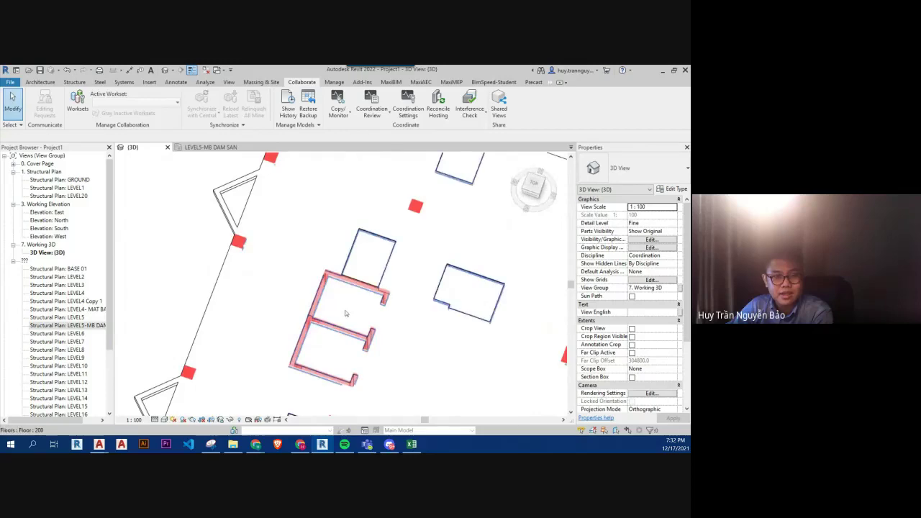
click(345, 313)
- Open the LEVEL5-MB DAM SAN plan, select the floor slab and enter its boundary sketch
scroll(345, 310, up, 2)
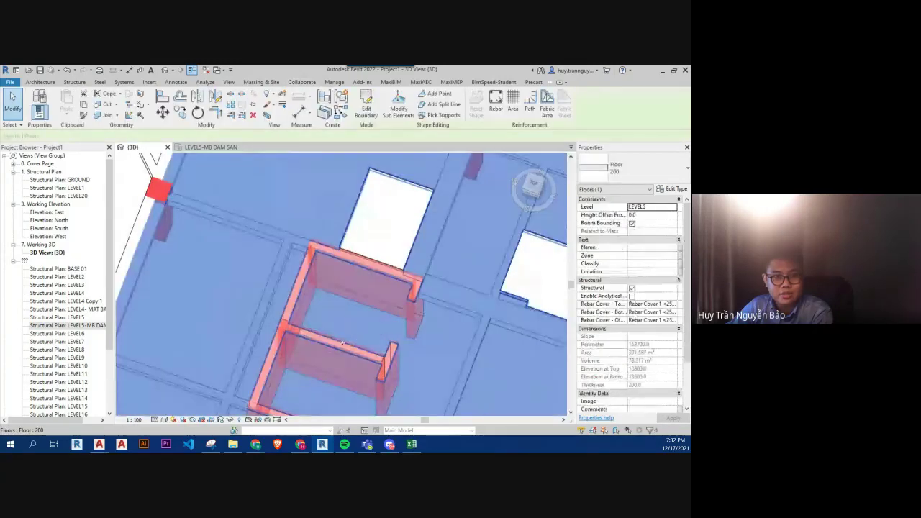
scroll(347, 329, down, 2)
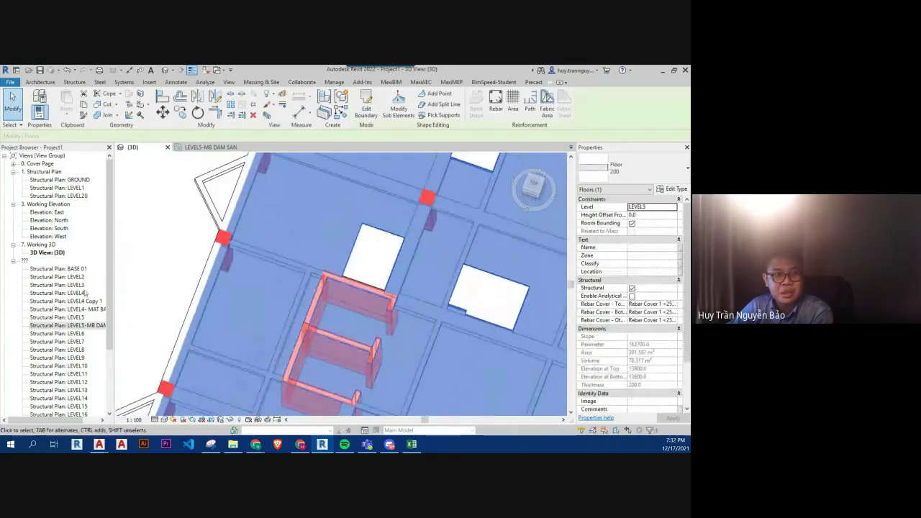
double_click(90, 326)
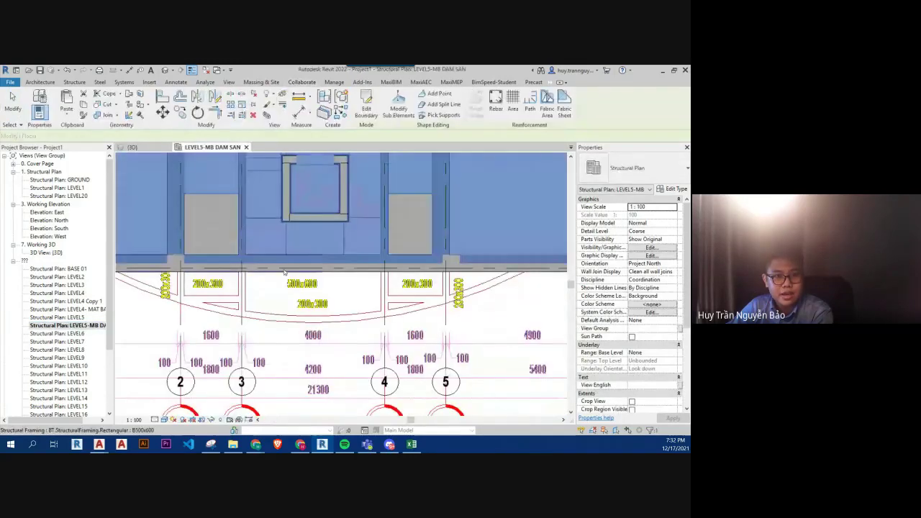
middle_drag(309, 216, 331, 314)
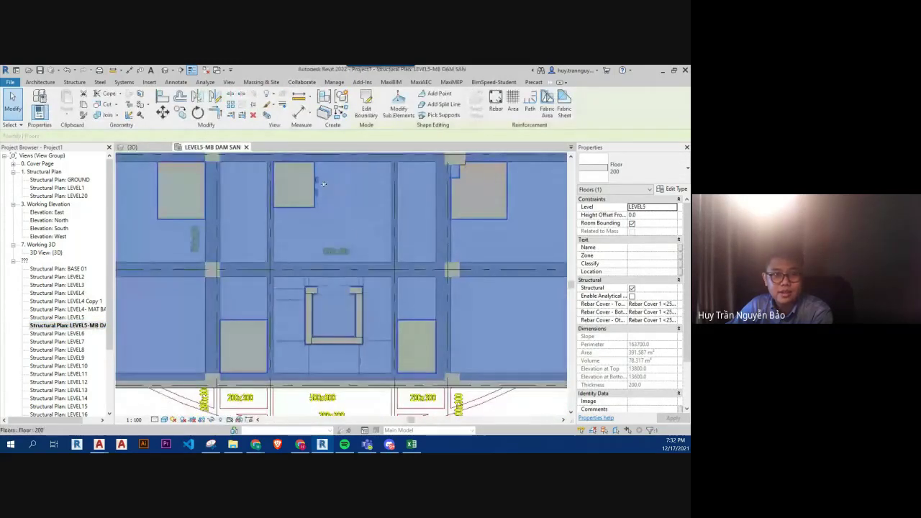
scroll(323, 184, down, 3)
scroll(302, 259, up, 2)
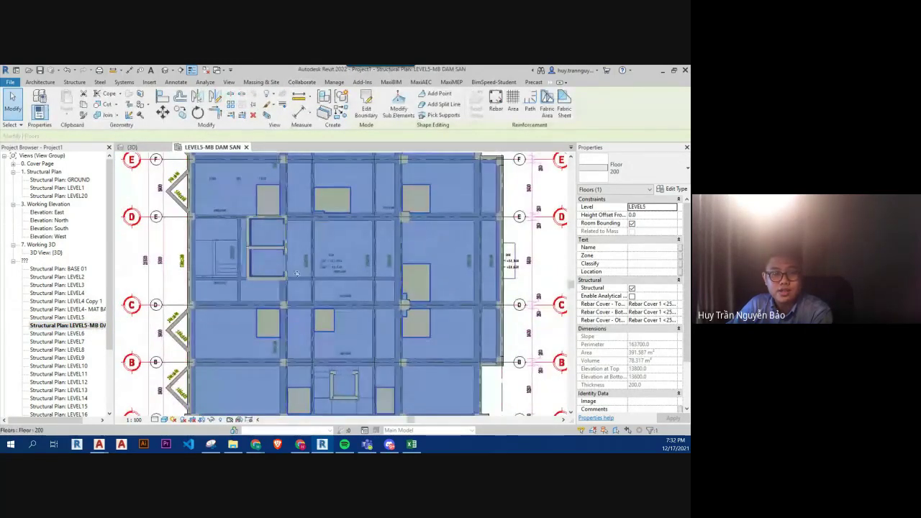
click(364, 249)
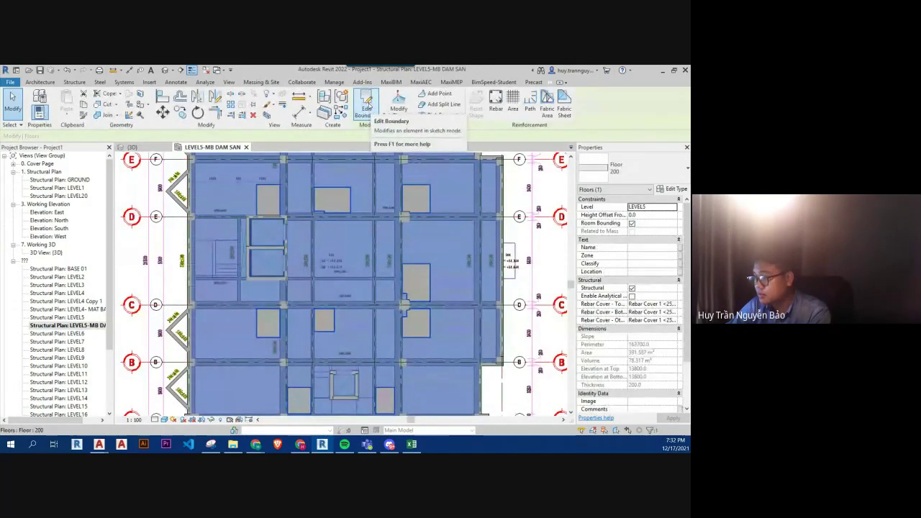
click(367, 108)
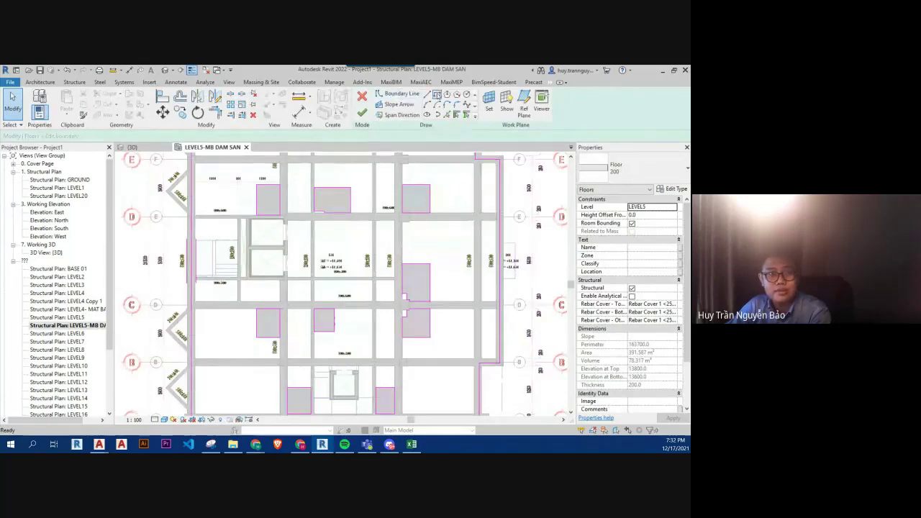
- Draw two rectangular boundary sketches around the rooms' corners
scroll(252, 220, up, 5)
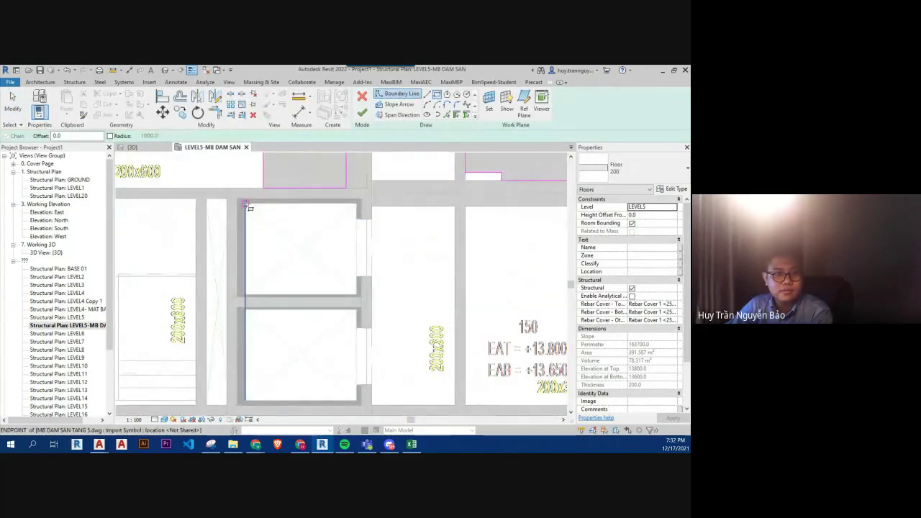
click(246, 205)
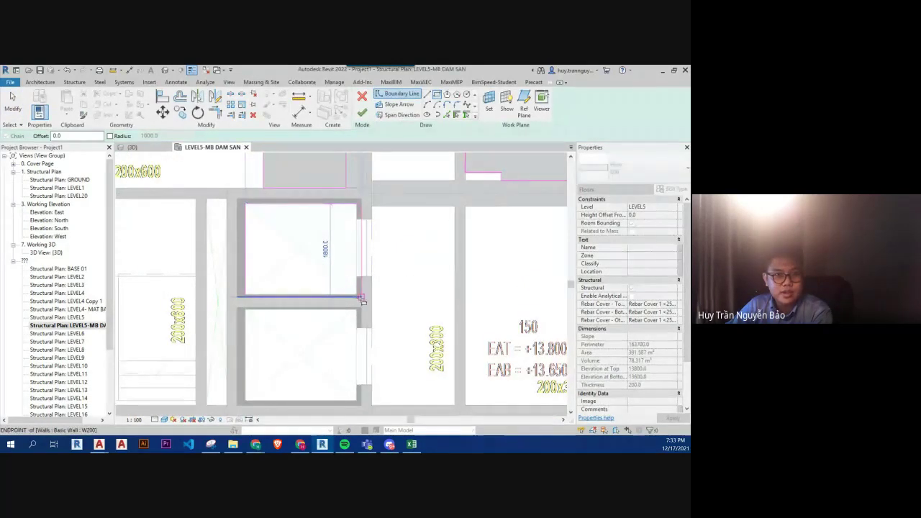
scroll(363, 301, up, 4)
click(342, 280)
scroll(364, 179, down, 2)
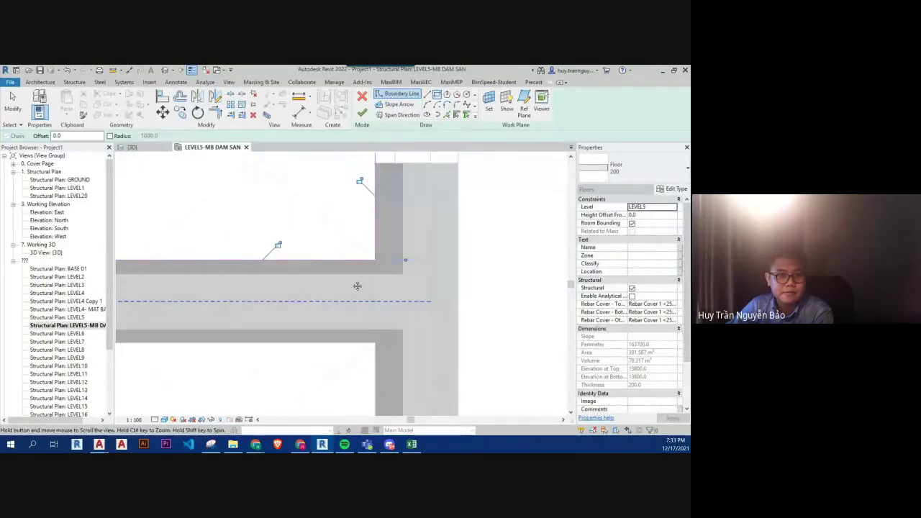
scroll(489, 185, up, 2)
click(215, 248)
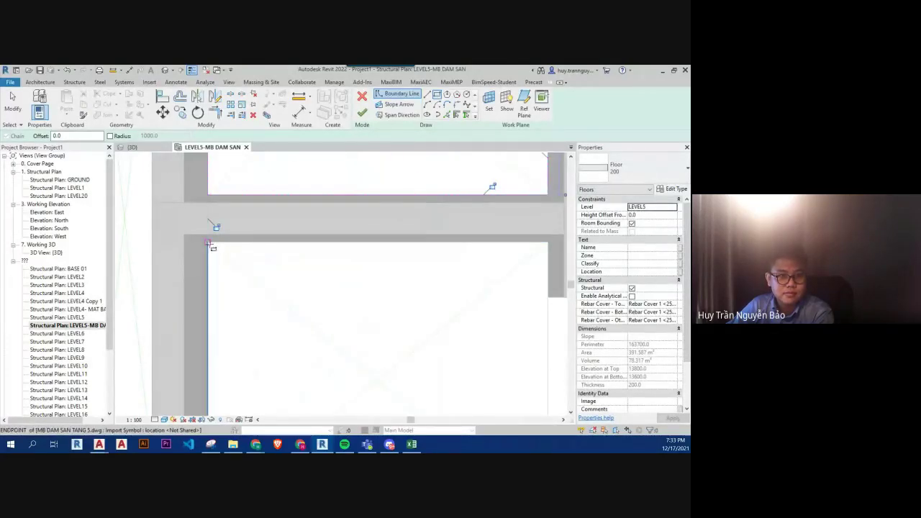
scroll(360, 300, down, 3)
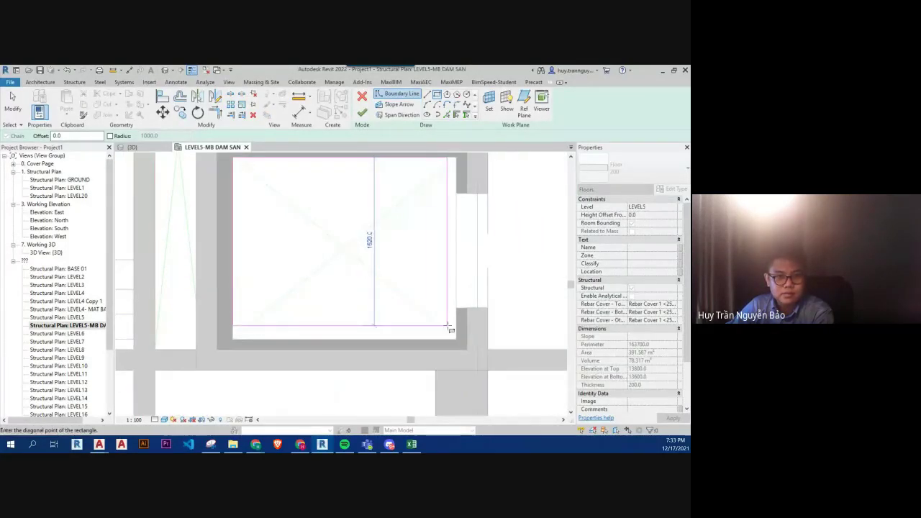
click(456, 339)
scroll(456, 339, down, 3)
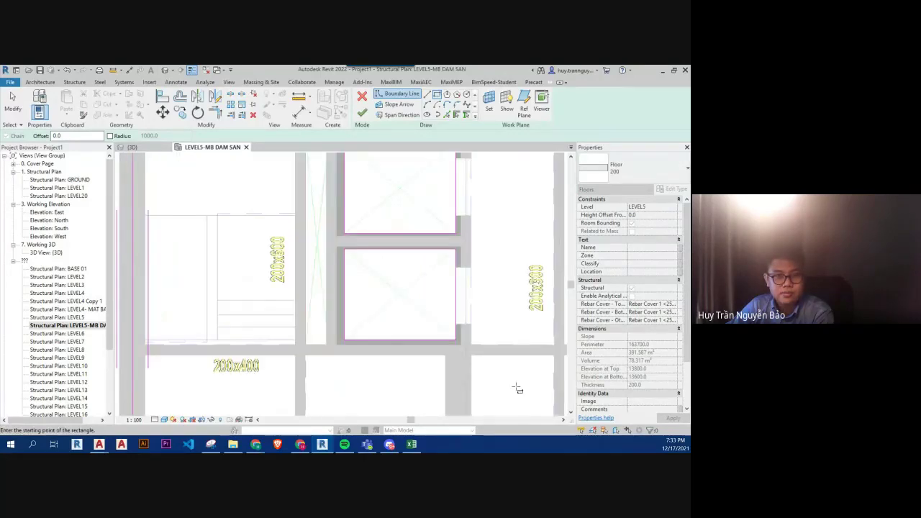
- Draw a rectangular boundary around the shaft, then stop drawing rectangles
middle_drag(461, 346, 360, 267)
scroll(365, 344, up, 2)
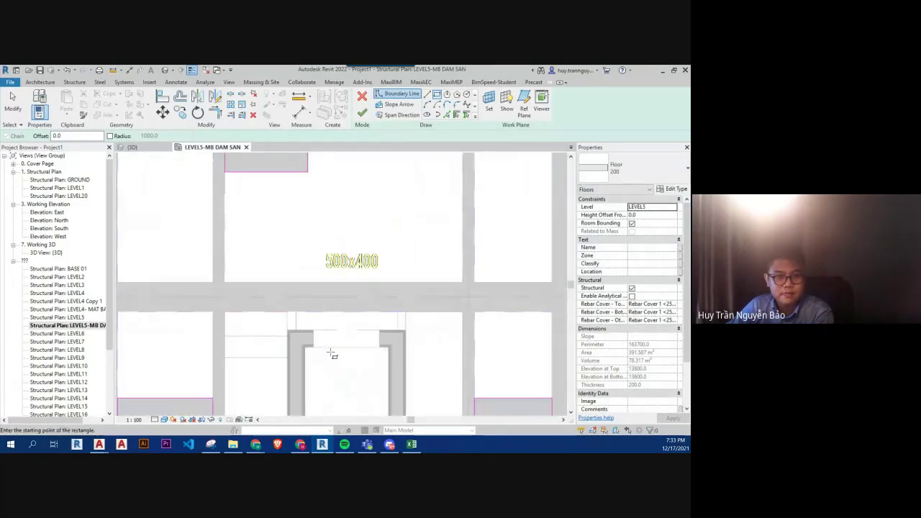
scroll(315, 353, up, 2)
scroll(315, 354, up, 3)
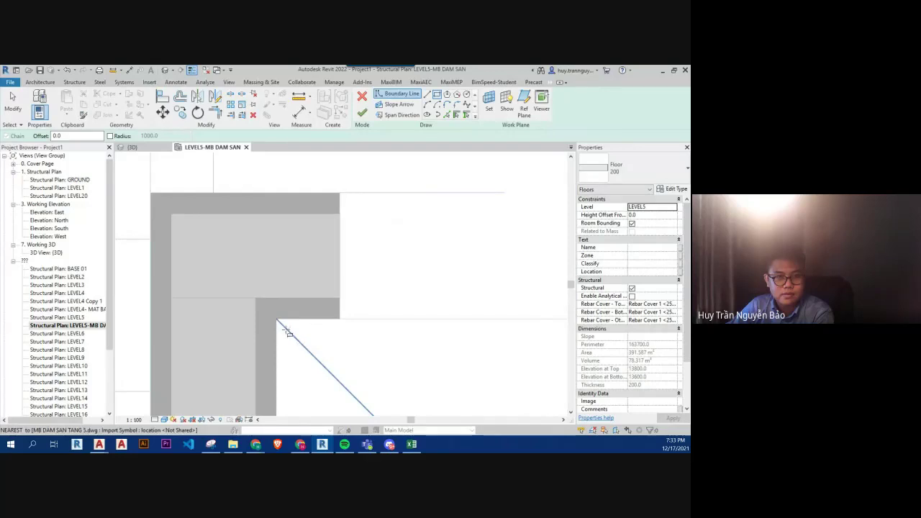
click(279, 324)
scroll(360, 366, down, 2)
scroll(364, 294, down, 2)
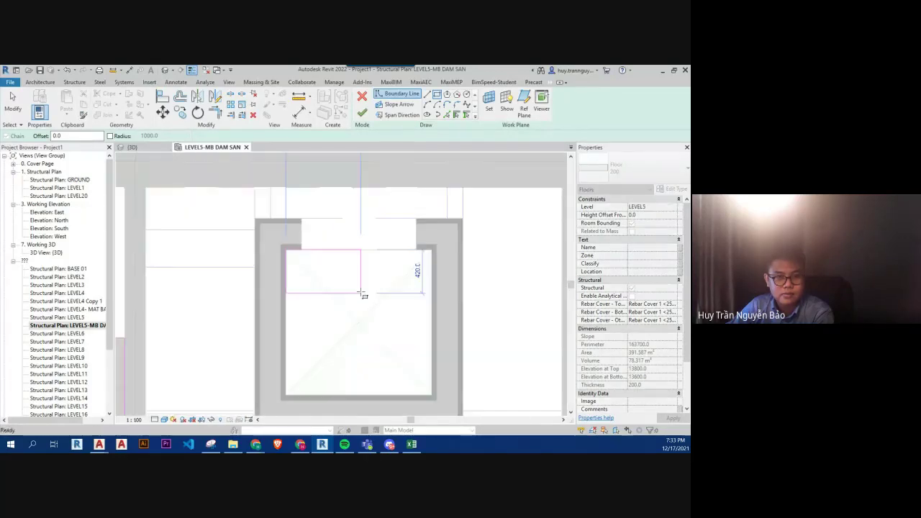
click(432, 395)
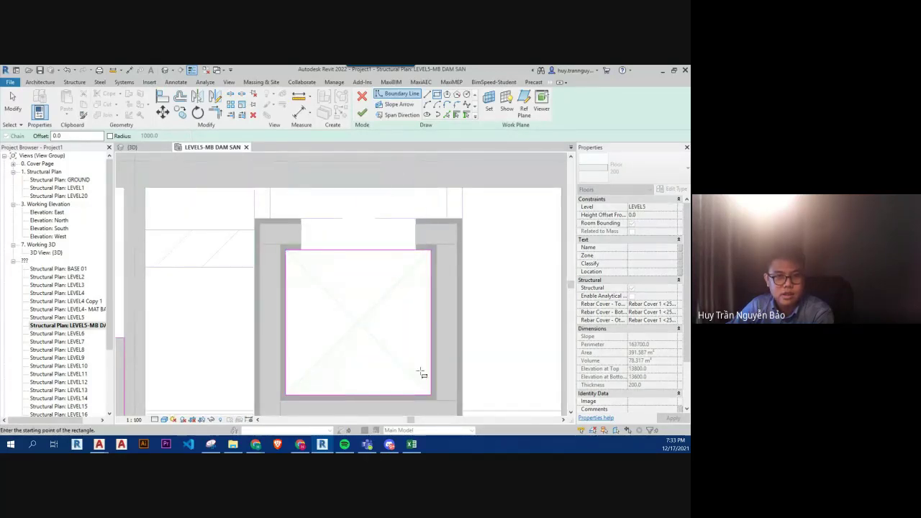
scroll(418, 360, down, 3)
scroll(421, 363, down, 2)
scroll(425, 367, down, 1)
middle_drag(424, 368, 425, 387)
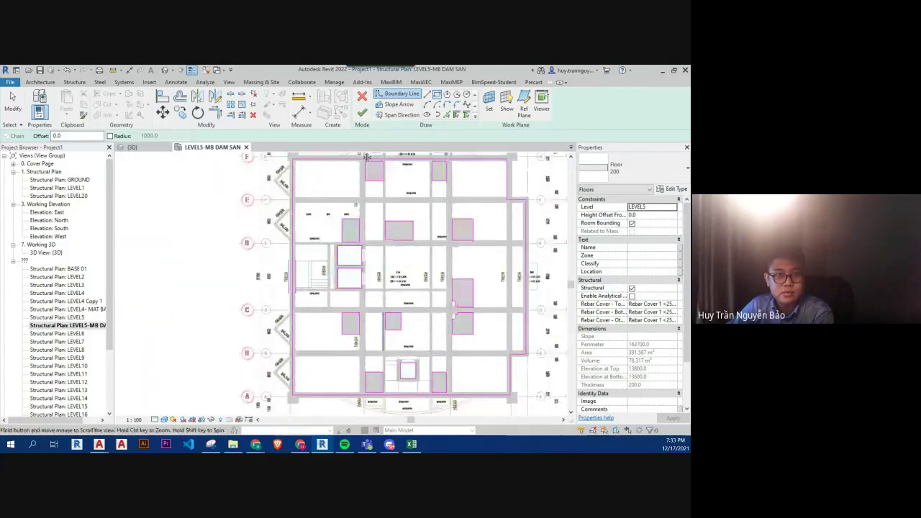
key(Escape)
key(Escape)
- Draw boundary lines snapping to the beam bay's corners and finish the floor sketch
scroll(324, 194, up, 3)
scroll(324, 195, up, 2)
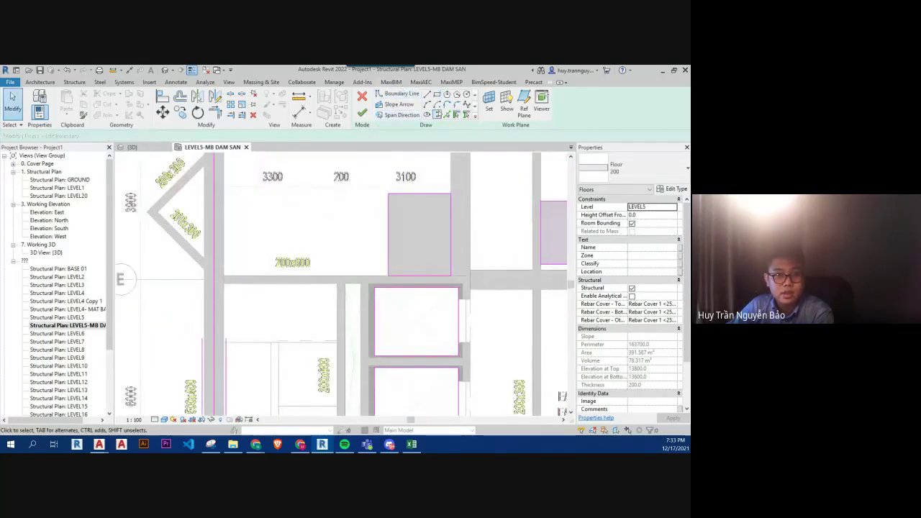
click(428, 94)
scroll(324, 288, up, 3)
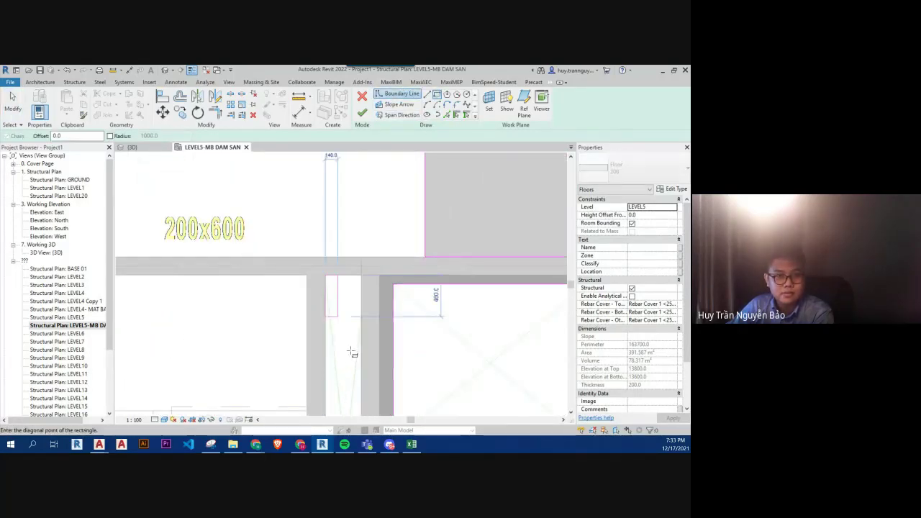
scroll(362, 245, up, 2)
scroll(362, 245, down, 3)
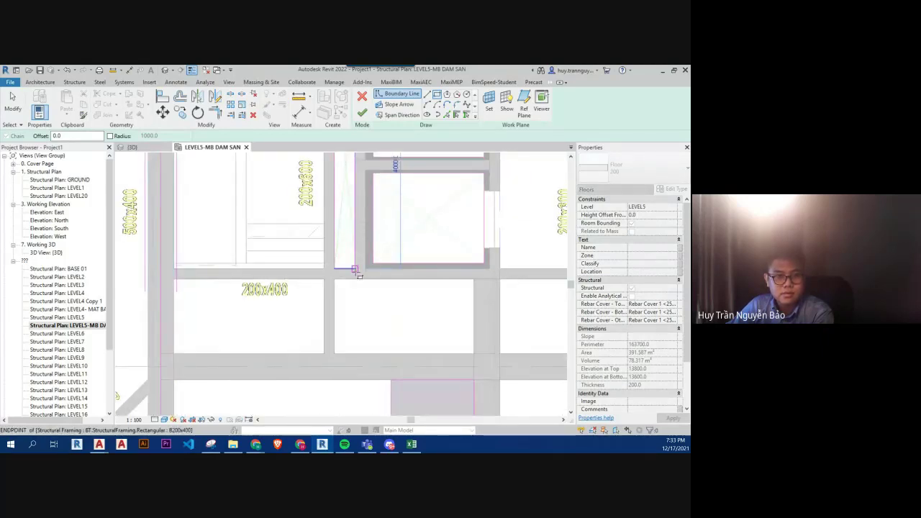
middle_drag(355, 270, 432, 410)
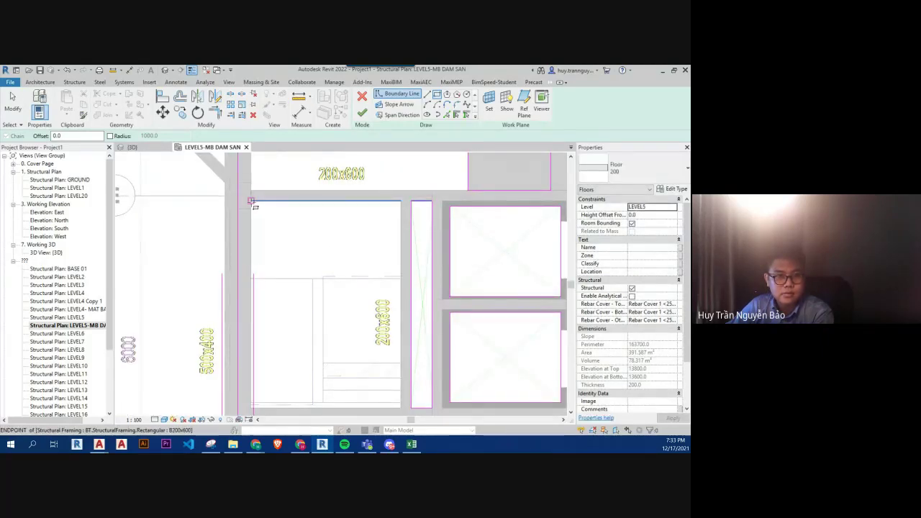
click(252, 203)
middle_drag(339, 344, 350, 298)
click(377, 308)
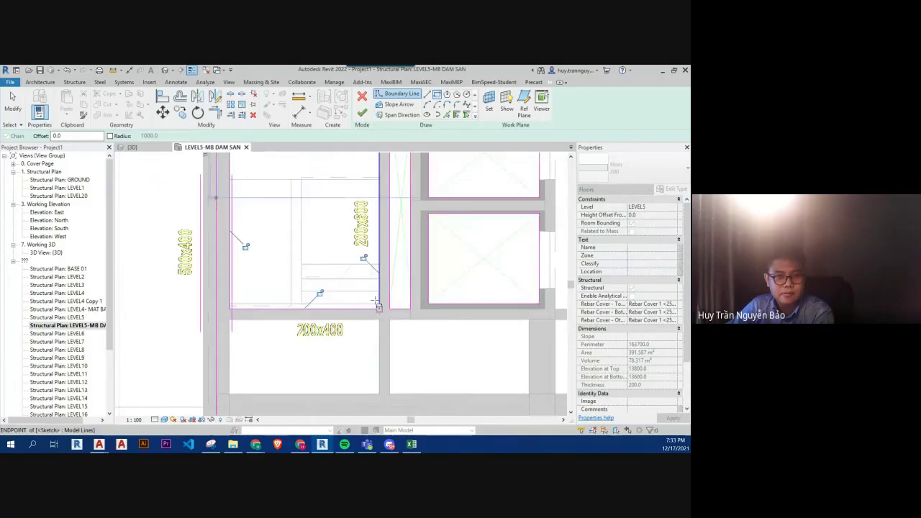
click(362, 113)
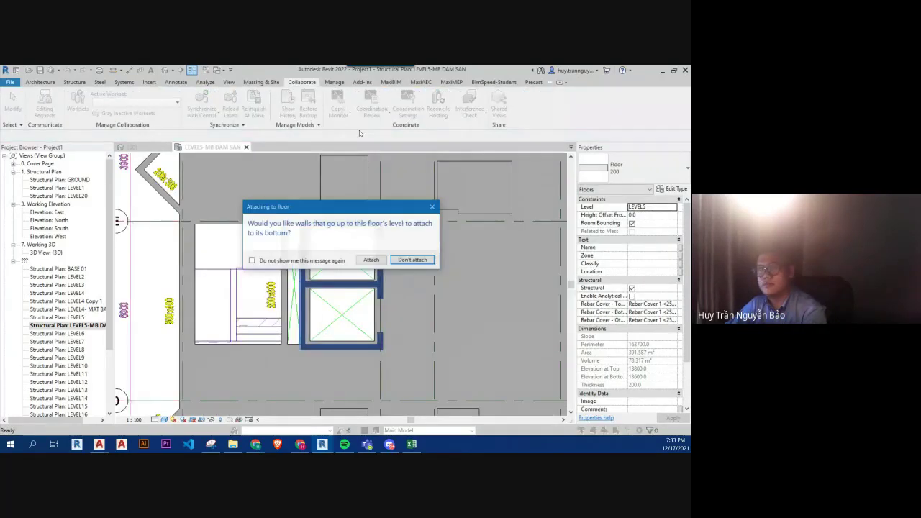
- Dismiss the wall-attachment prompt, open the {3D} view and zoom in on the slab
click(412, 259)
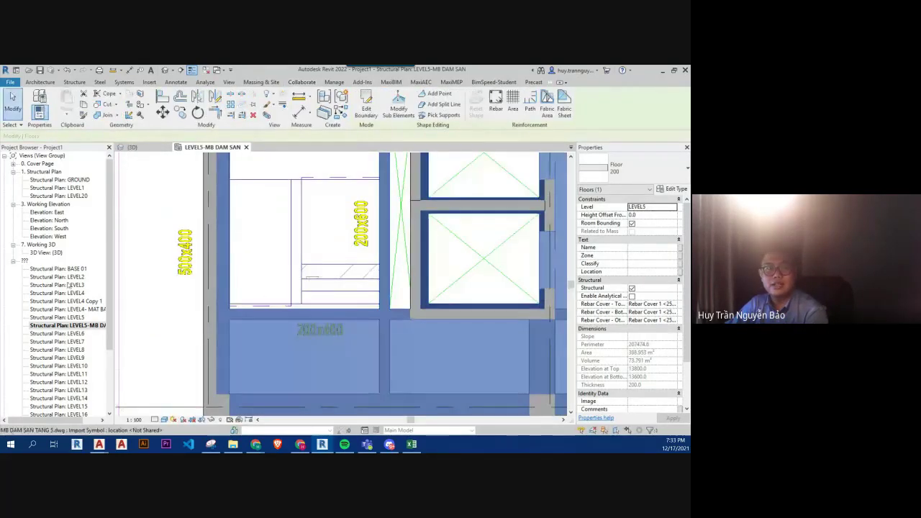
double_click(45, 254)
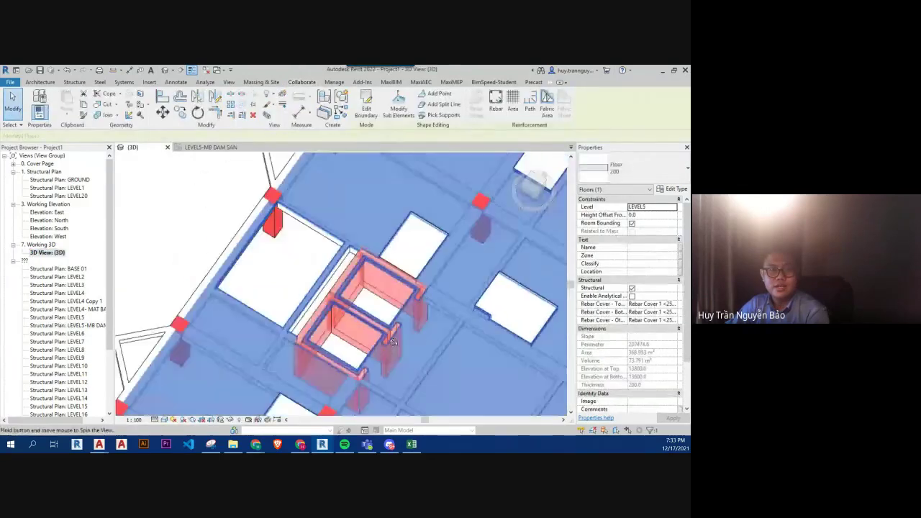
key(Escape)
scroll(403, 259, down, 3)
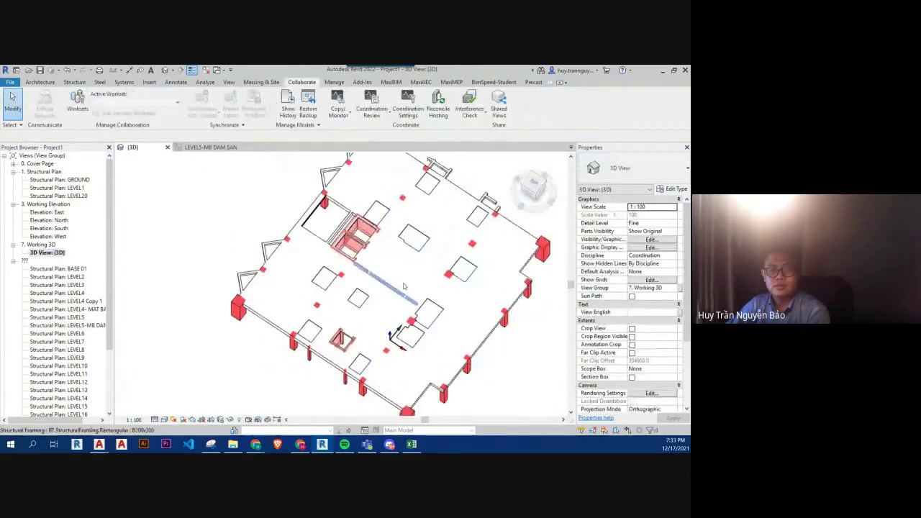
scroll(355, 241, up, 3)
scroll(355, 242, up, 5)
scroll(317, 263, up, 2)
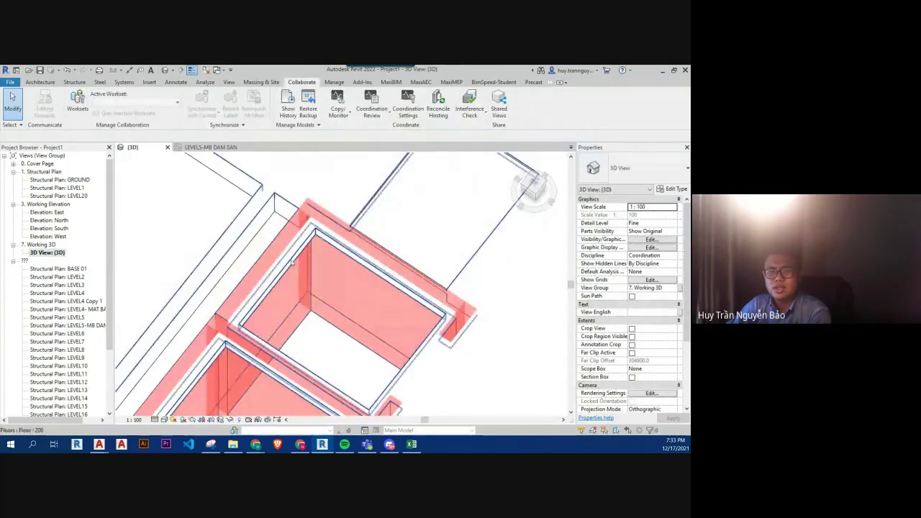
scroll(292, 272, down, 2)
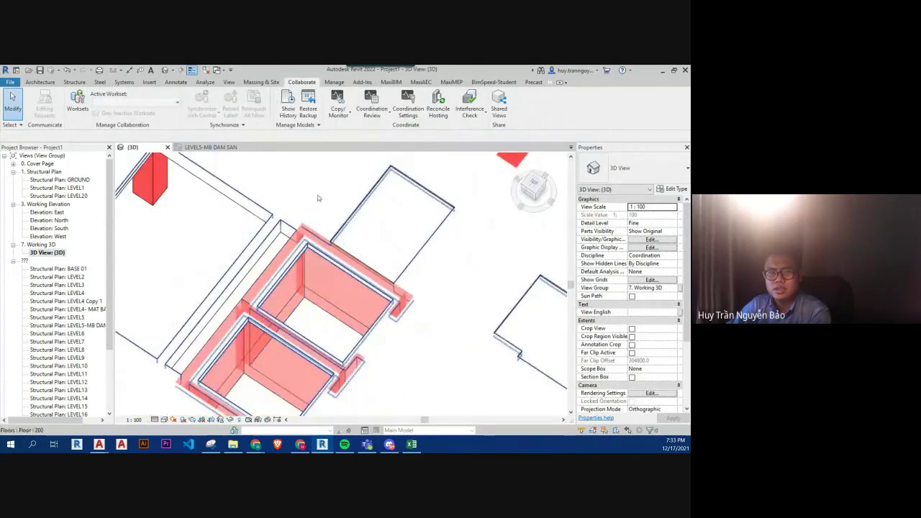
scroll(321, 207, down, 2)
scroll(360, 259, down, 2)
scroll(407, 318, down, 2)
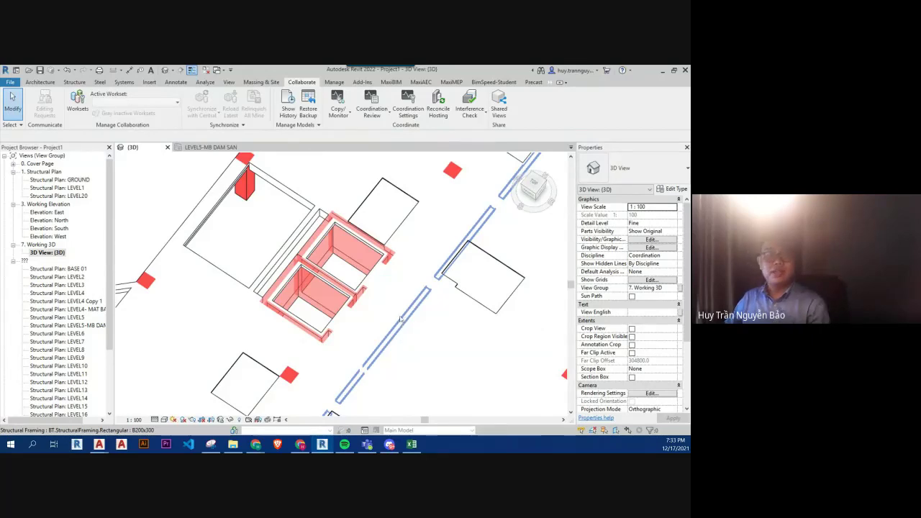
scroll(406, 320, down, 3)
scroll(414, 323, down, 3)
- Orbit and reframe the whole slab, then window-select every element of the model
mouse_move(418, 324)
shift+middle_down()
mouse_move(410, 351)
mouse_move(470, 339)
shift+middle_up()
scroll(422, 324, up, 3)
scroll(418, 334, up, 2)
scroll(409, 351, down, 3)
scroll(425, 359, up, 2)
scroll(460, 346, up, 1)
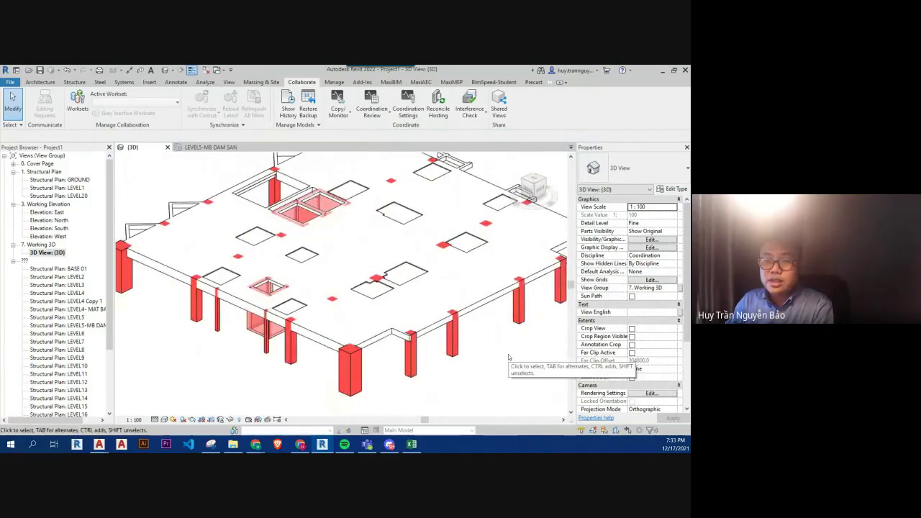
scroll(381, 272, up, 4)
scroll(381, 271, up, 2)
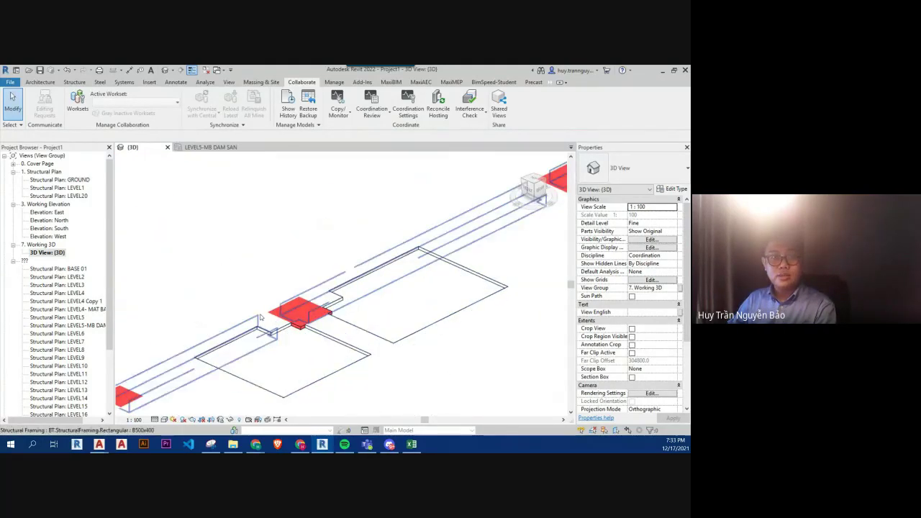
scroll(324, 317, down, 2)
scroll(311, 329, down, 2)
scroll(312, 329, down, 4)
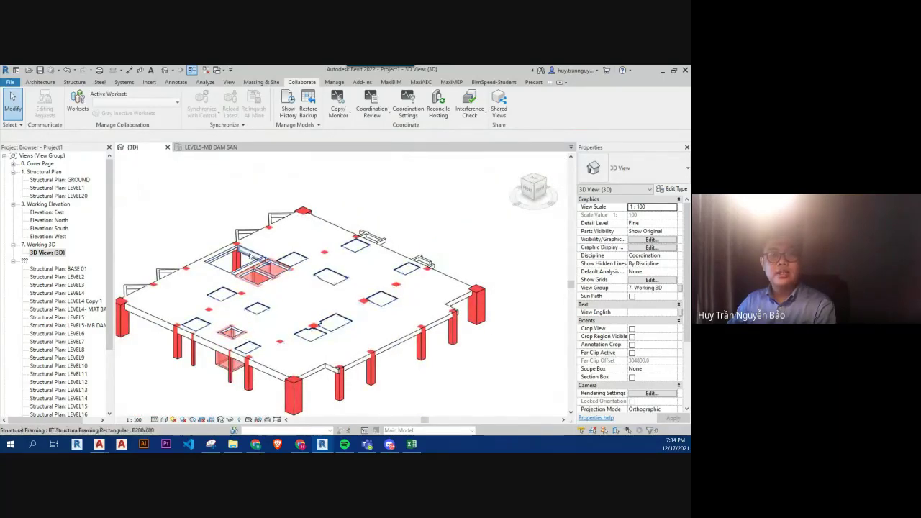
scroll(282, 314, up, 2)
middle_drag(303, 324, 432, 317)
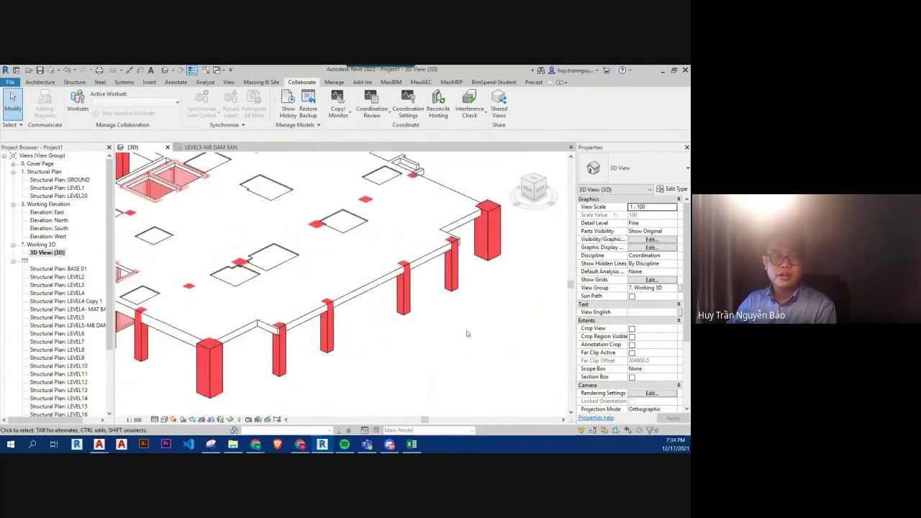
scroll(468, 336, down, 2)
scroll(468, 335, down, 2)
drag(205, 207, 504, 381)
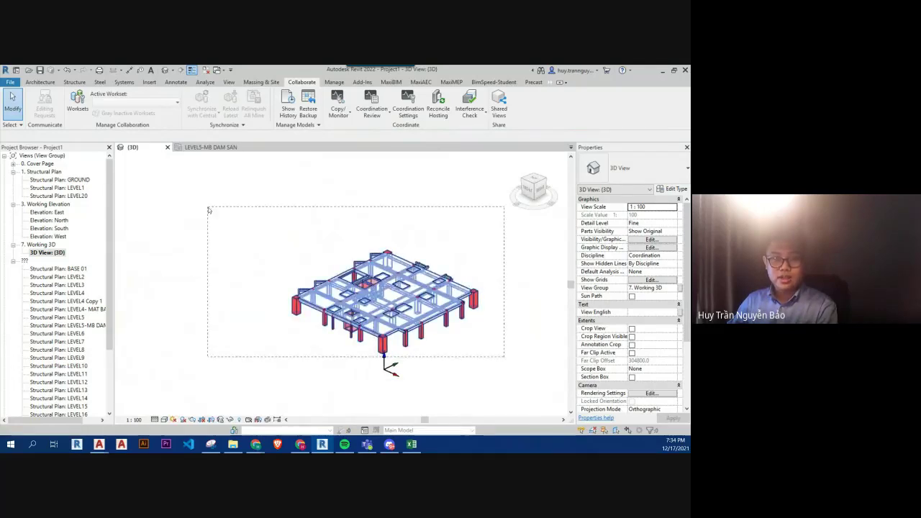
- Run Interference Check on the selected model, close 'No interference detected!', and clear the selection
click(302, 82)
click(471, 108)
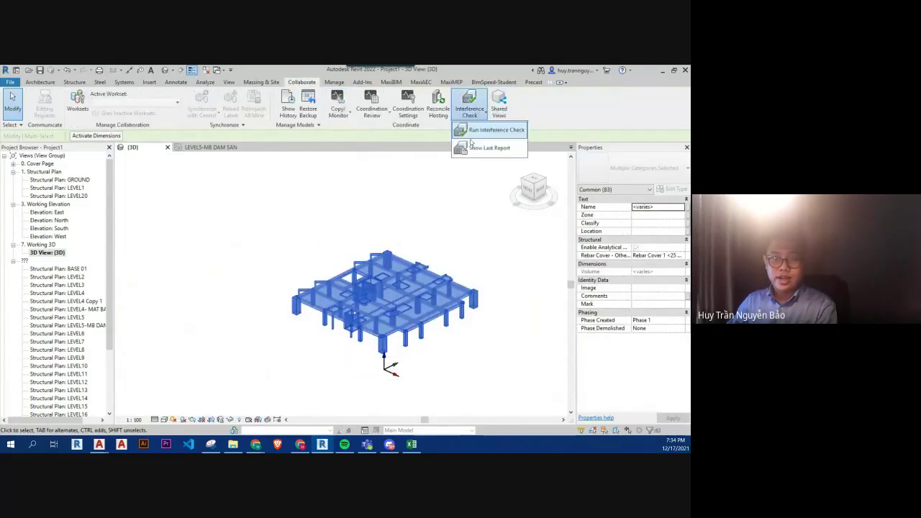
click(493, 128)
click(405, 376)
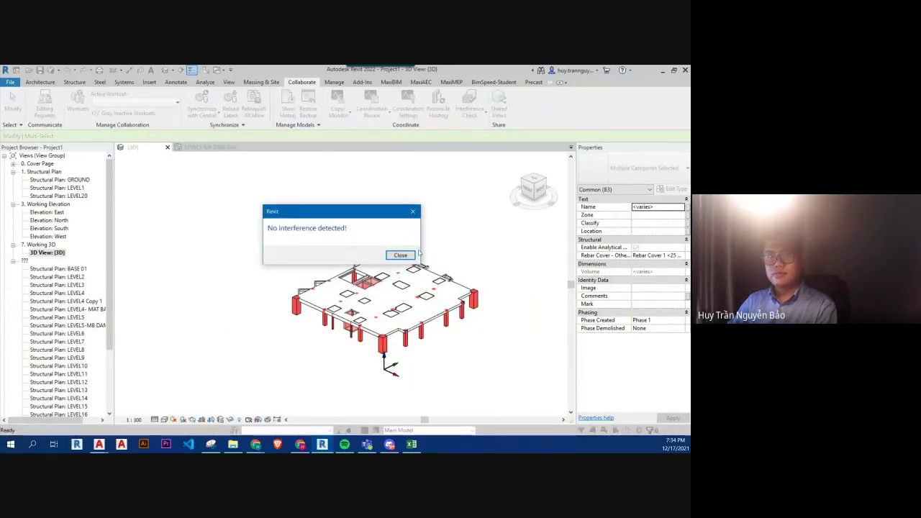
click(405, 258)
click(482, 254)
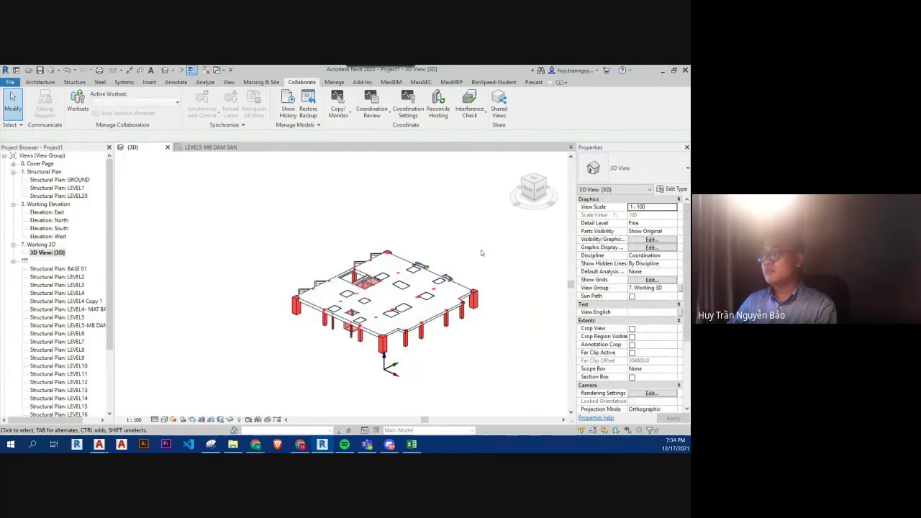
scroll(482, 253, up, 3)
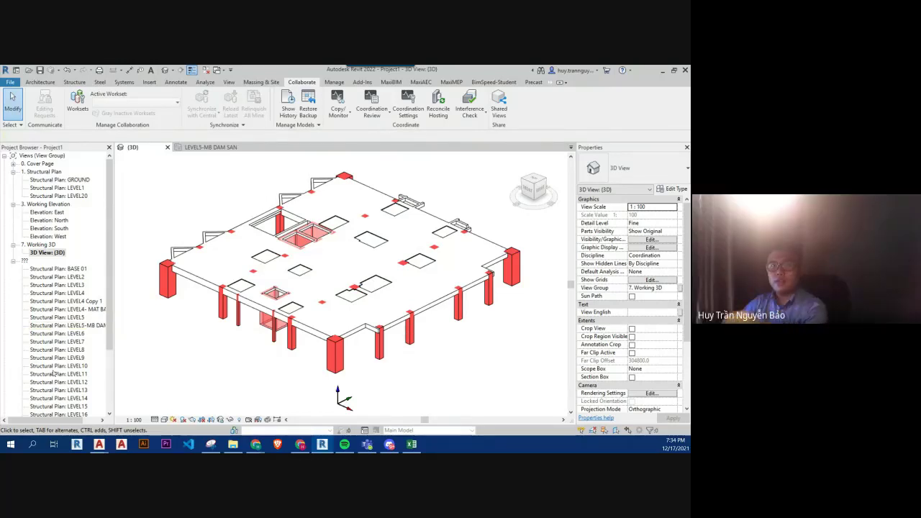
- Pick the 200-thick Level 5 slab as the first Join Geometry element, then exit the command
click(408, 293)
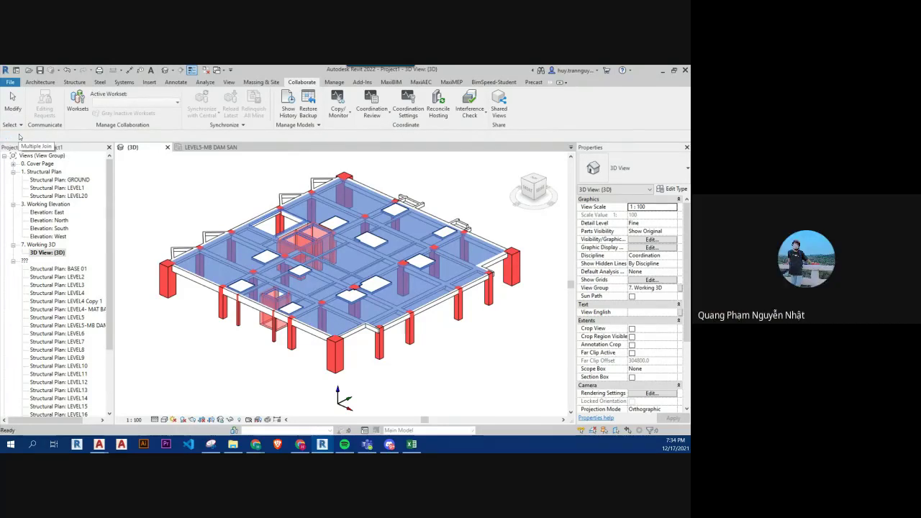
key(Escape)
key(Escape)
scroll(503, 216, up, 1)
scroll(504, 216, up, 3)
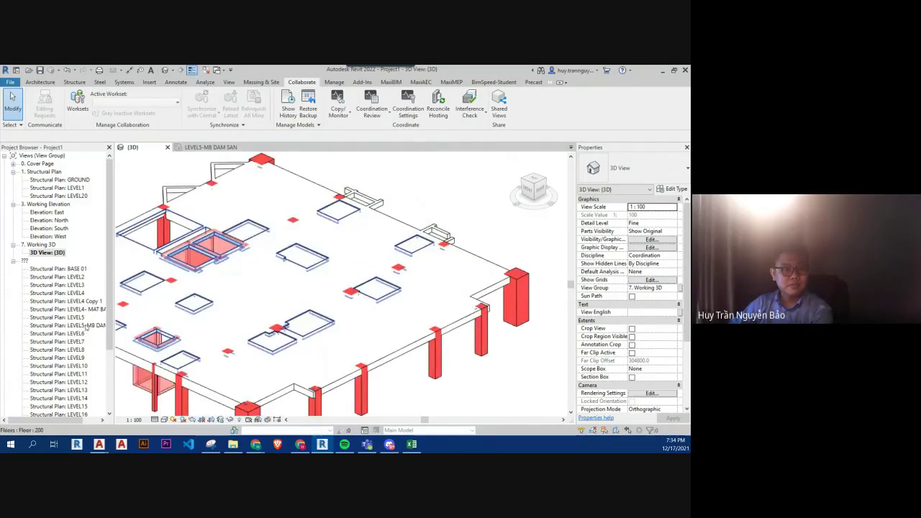
- Open the LEVEL5-MB DAM SAN plan and start a beam like the straight 200x300 one (CS)
double_click(72, 326)
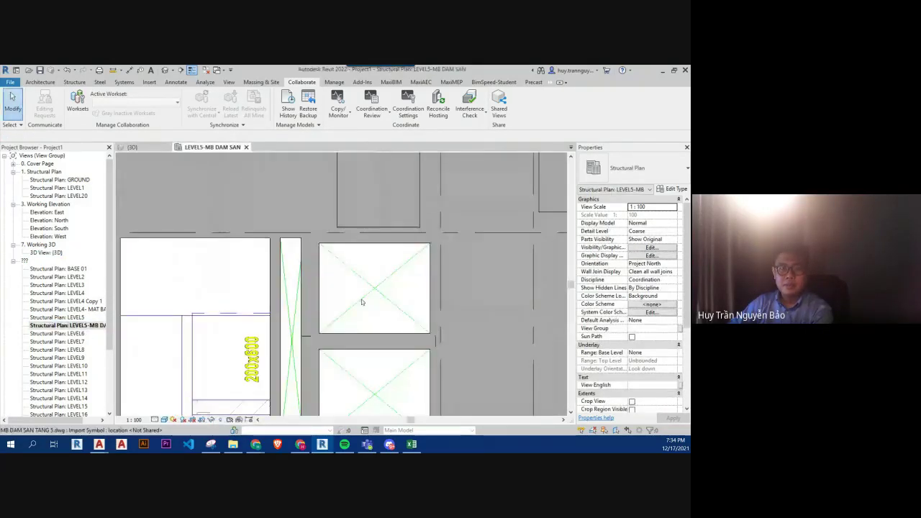
scroll(362, 303, down, 5)
scroll(425, 291, up, 2)
scroll(321, 282, up, 2)
scroll(321, 282, up, 2)
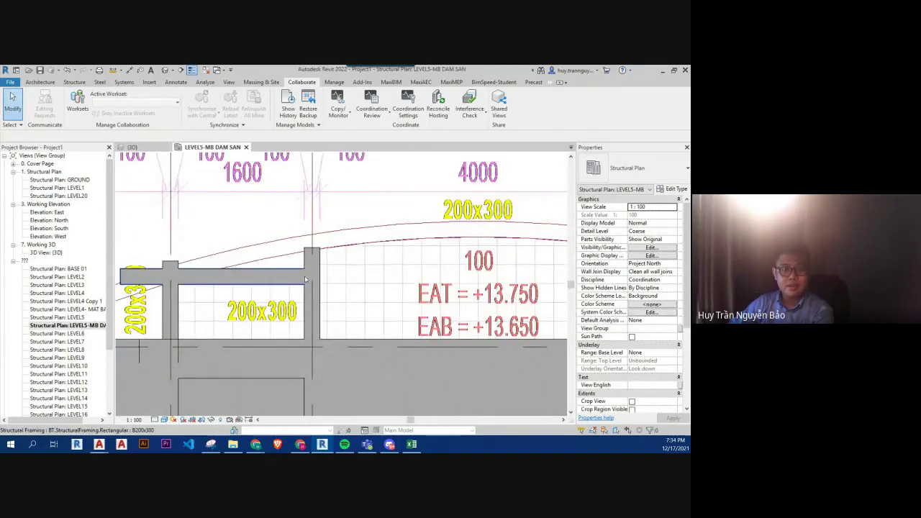
click(305, 279)
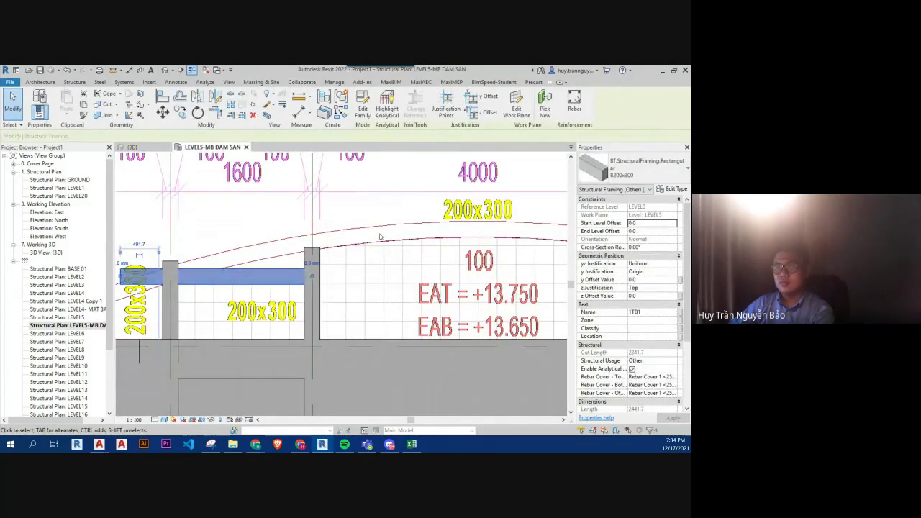
key(c)
key(s)
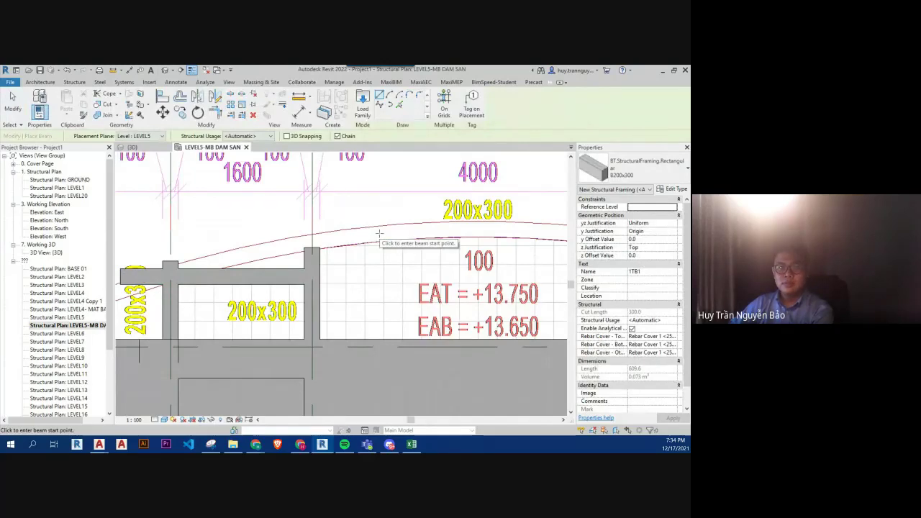
- Draw a Start-End-Radius arc 200x300 beam along the slab's arched edge to the column
click(390, 98)
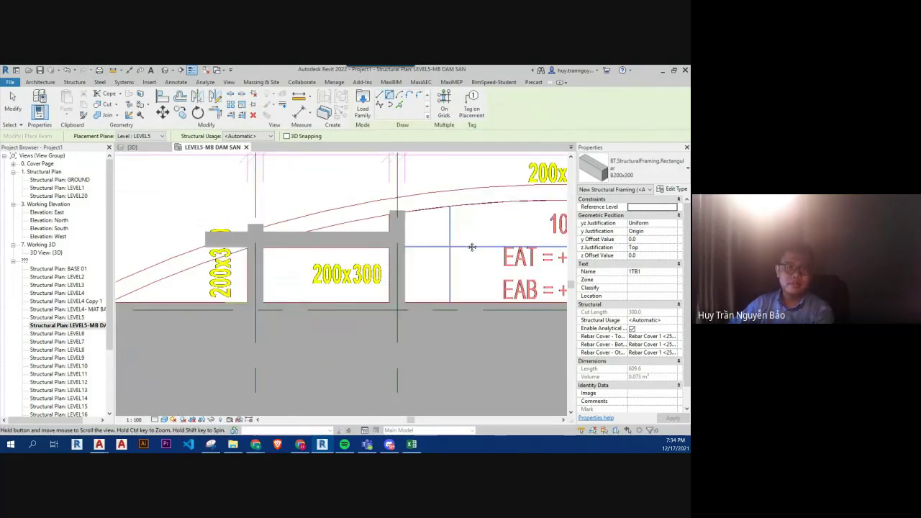
scroll(446, 231, down, 2)
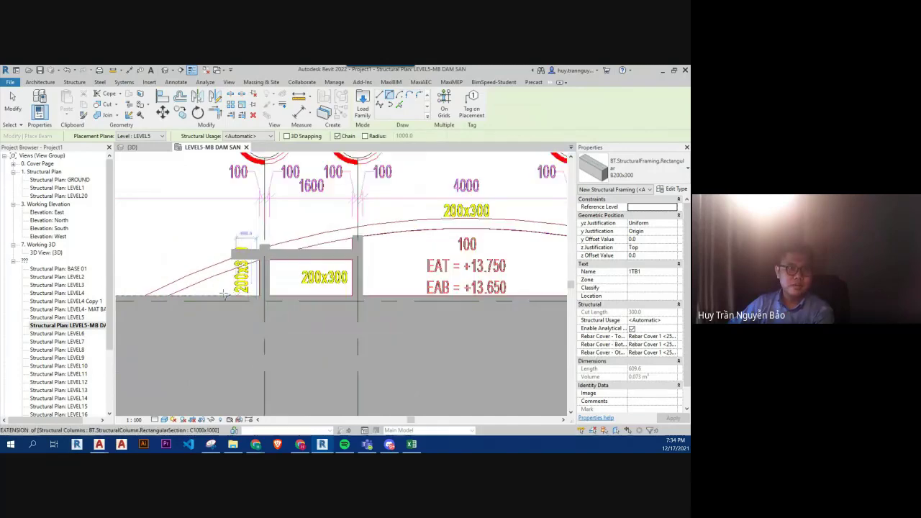
click(144, 296)
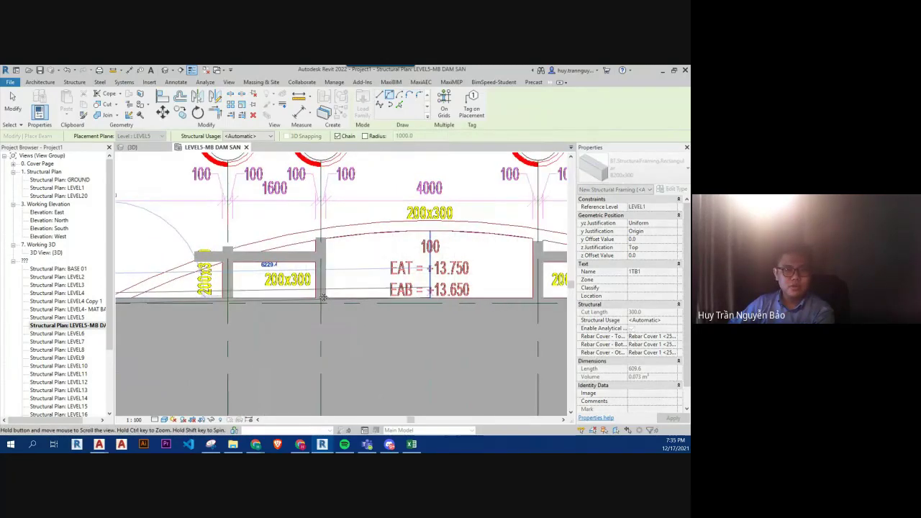
click(525, 306)
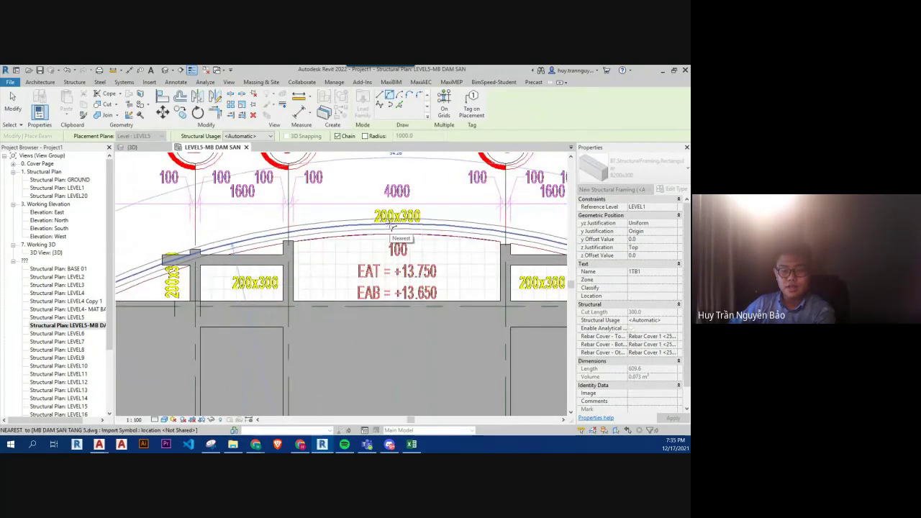
click(393, 228)
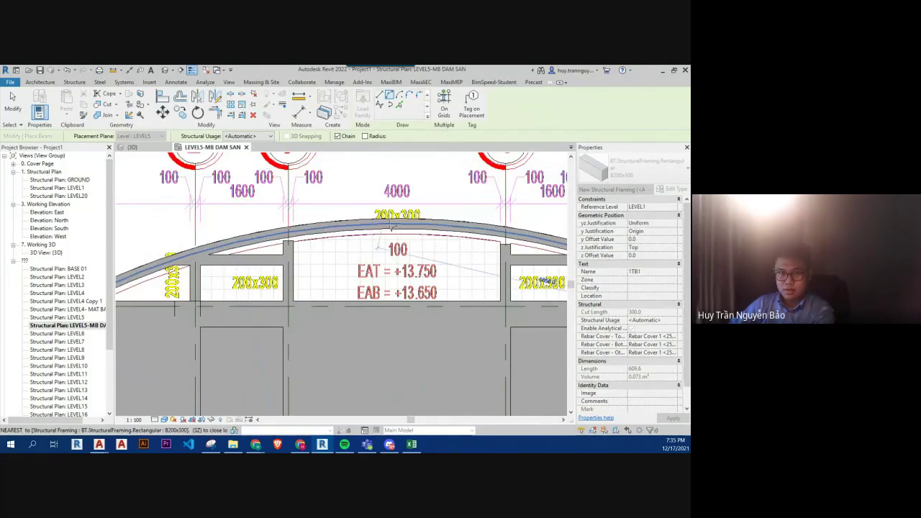
key(Escape)
key(Escape)
scroll(392, 234, up, 2)
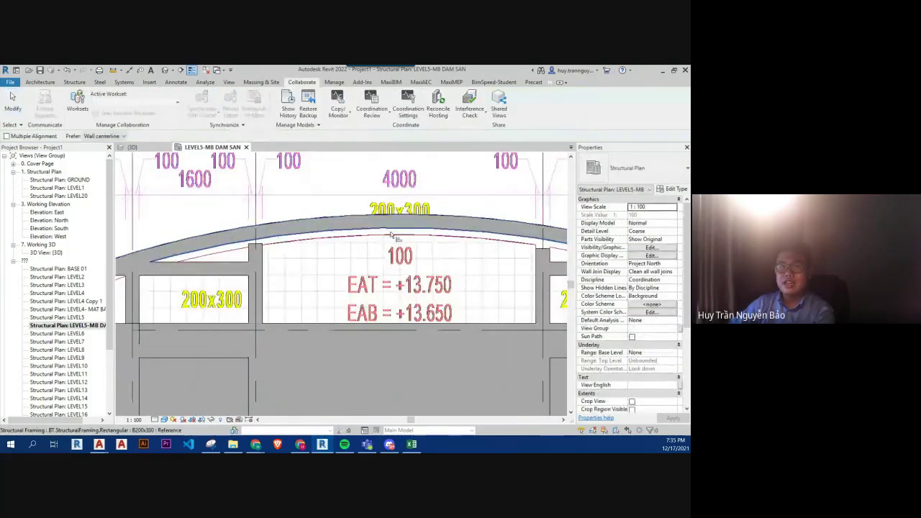
- Zoom around the Level 5 plan and cancel the active Align command
scroll(393, 244, up, 2)
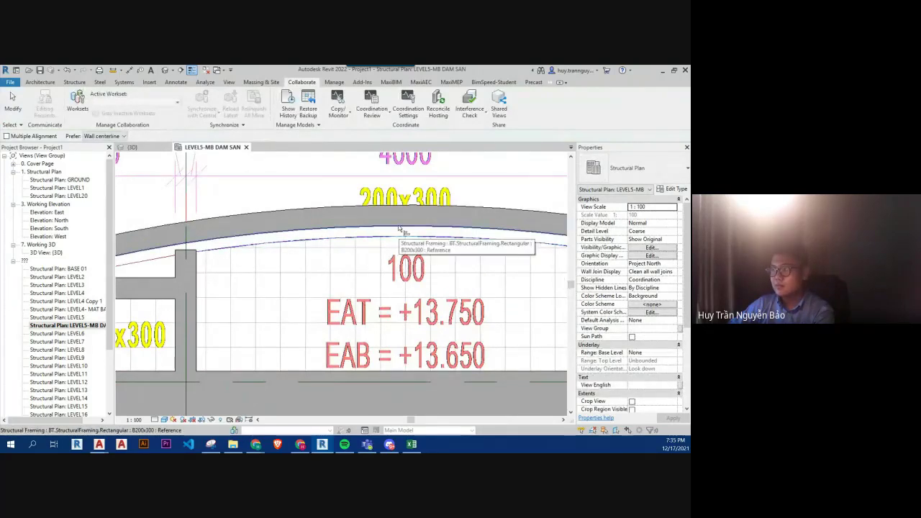
scroll(371, 293, down, 1)
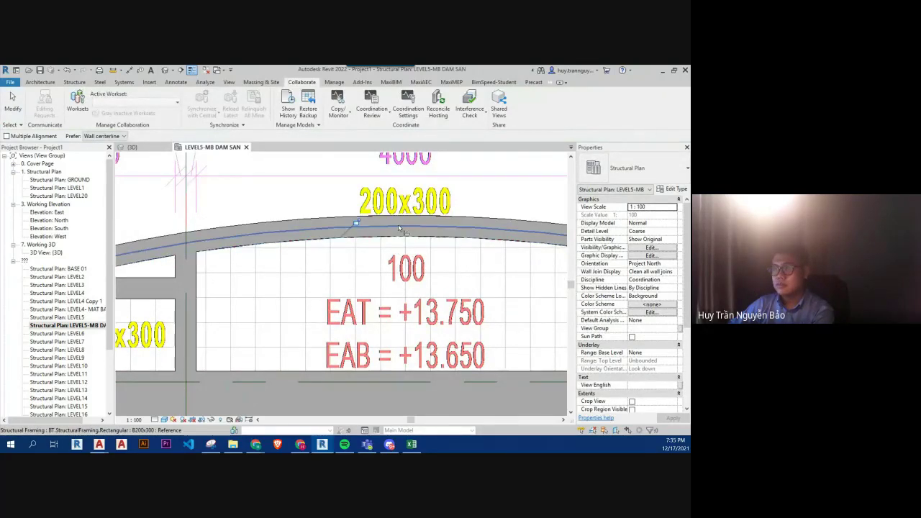
scroll(372, 293, down, 1)
scroll(372, 294, down, 1)
scroll(372, 294, down, 1)
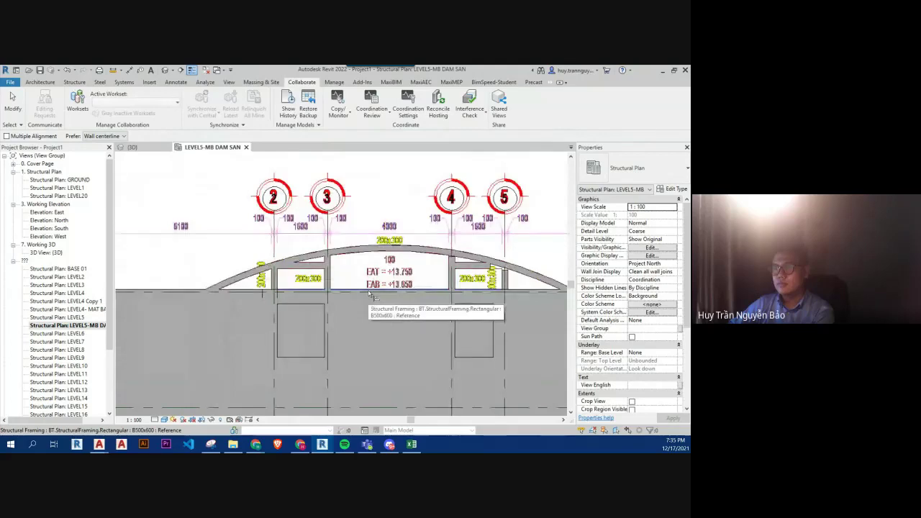
scroll(369, 293, up, 3)
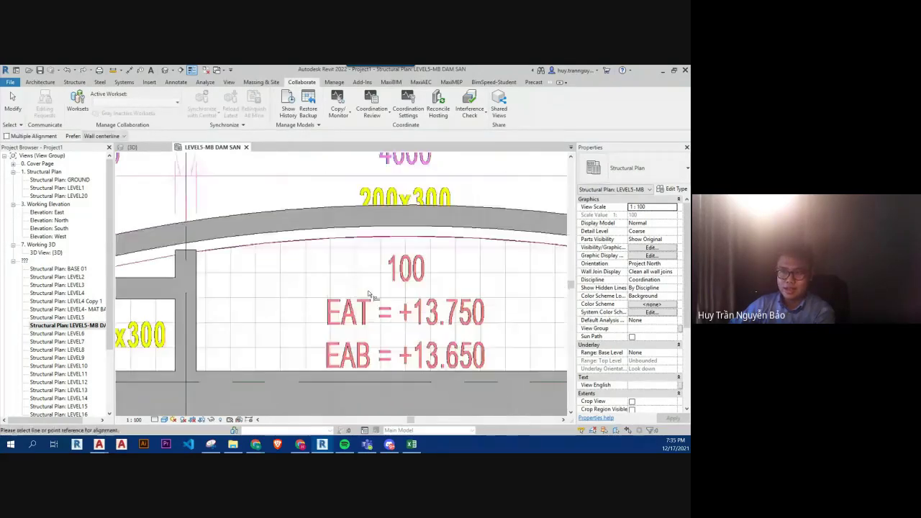
scroll(369, 294, down, 2)
key(Escape)
- Start a new Structural Beam with BM, zoomed in on the arc's left end
scroll(362, 280, down, 3)
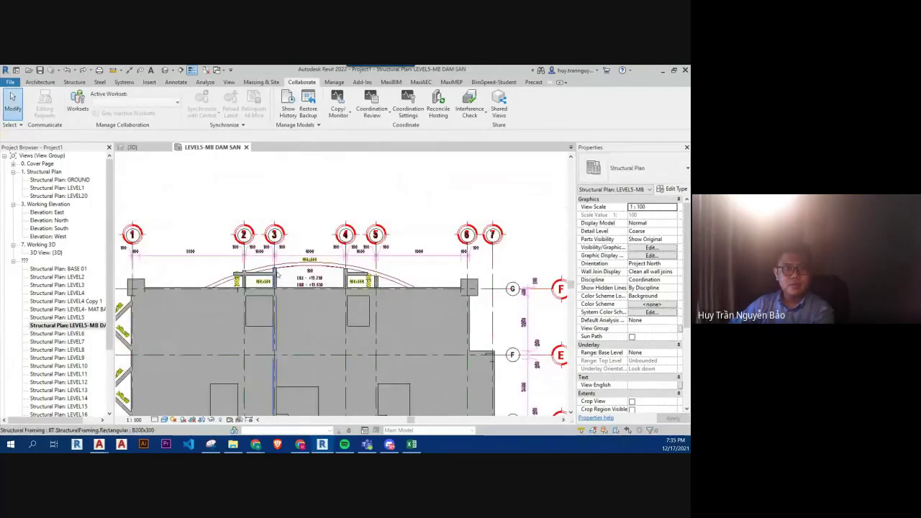
key(b)
key(m)
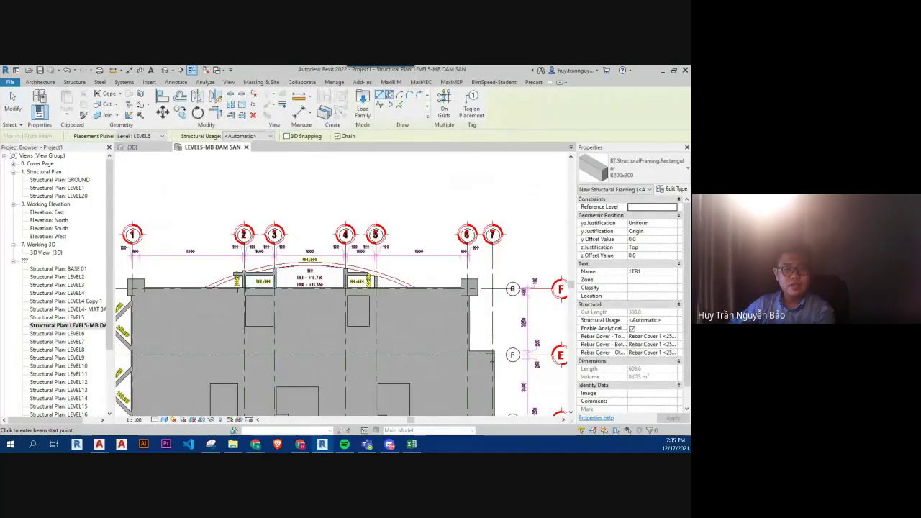
scroll(195, 288, up, 3)
scroll(206, 319, up, 3)
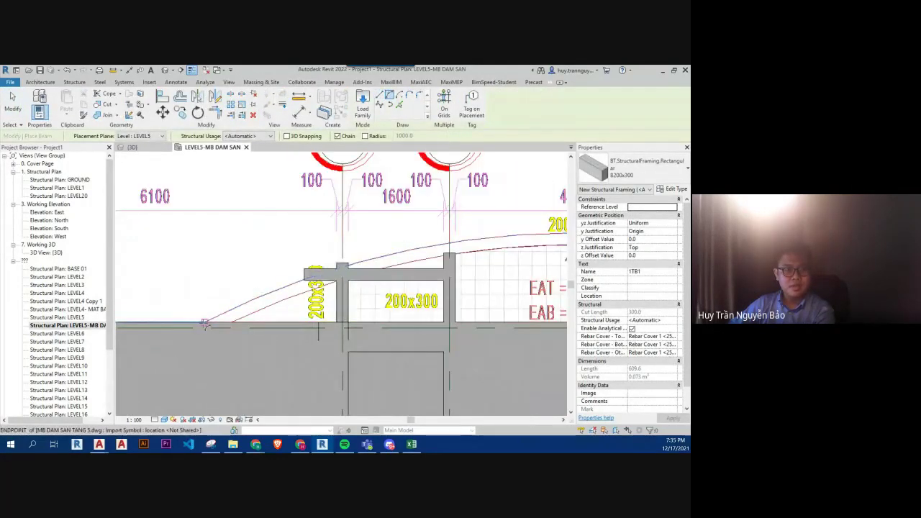
- Draw a curved B200x300 beam from the arc's left end to its far end through a midpoint
click(204, 324)
scroll(536, 290, down, 2)
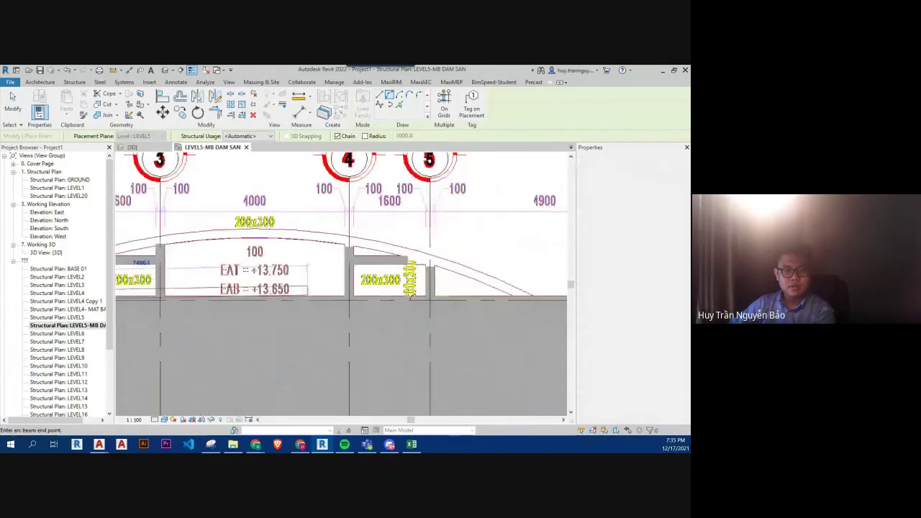
click(536, 298)
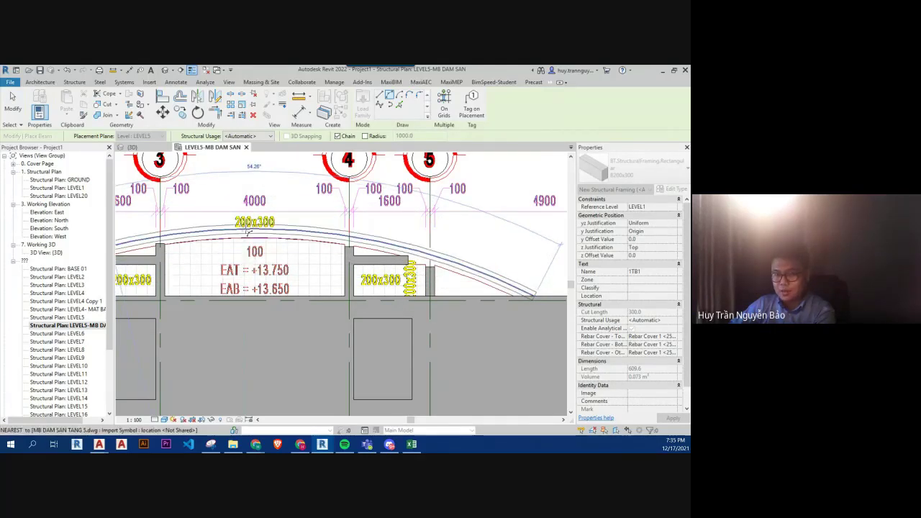
click(248, 231)
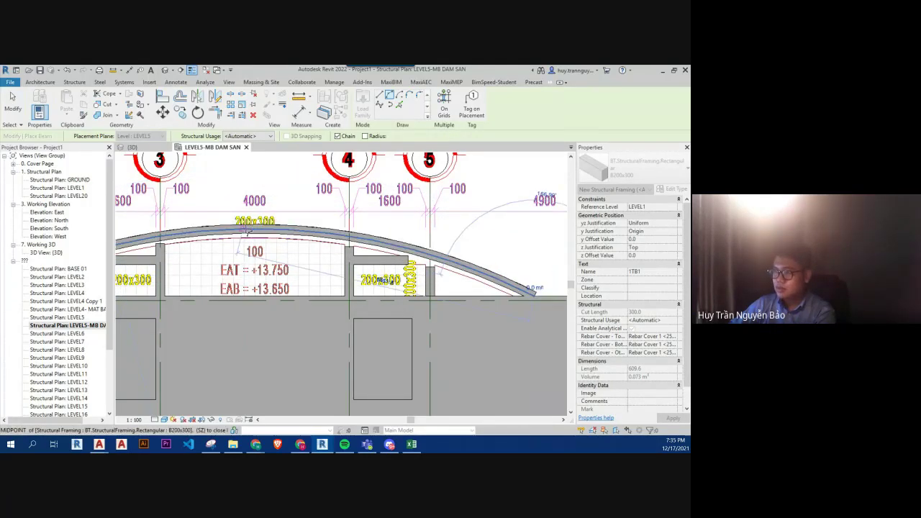
key(Escape)
key(Escape)
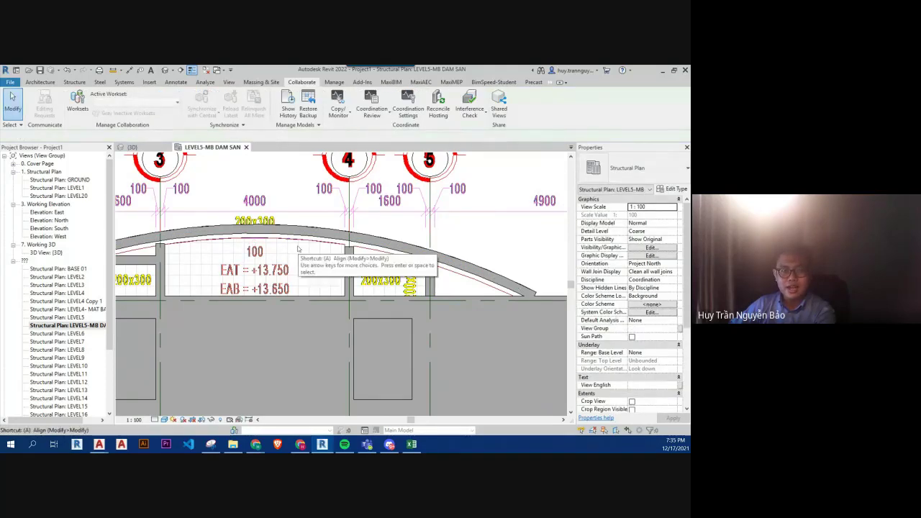
- Align the curved beam's edge to the slab's arched edge
key(l)
scroll(352, 248, up, 4)
middle_drag(347, 246, 448, 247)
middle_drag(172, 245, 316, 241)
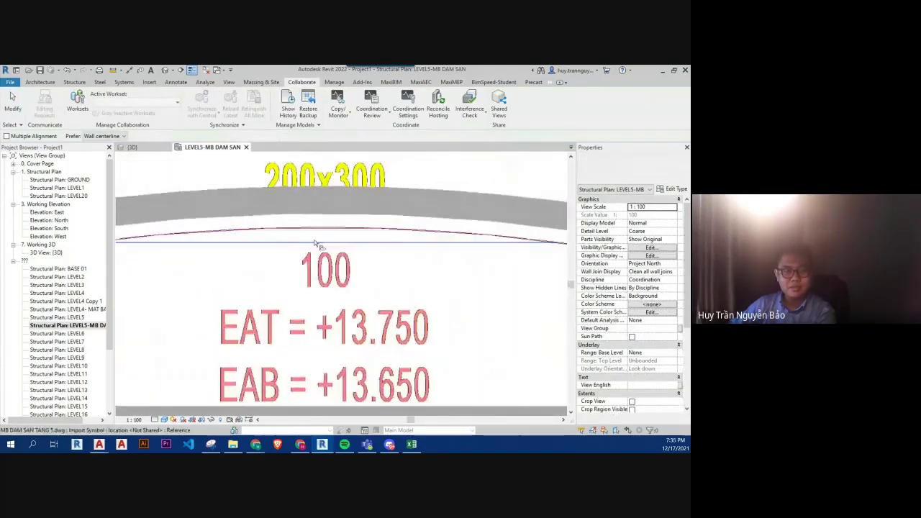
scroll(303, 228, up, 2)
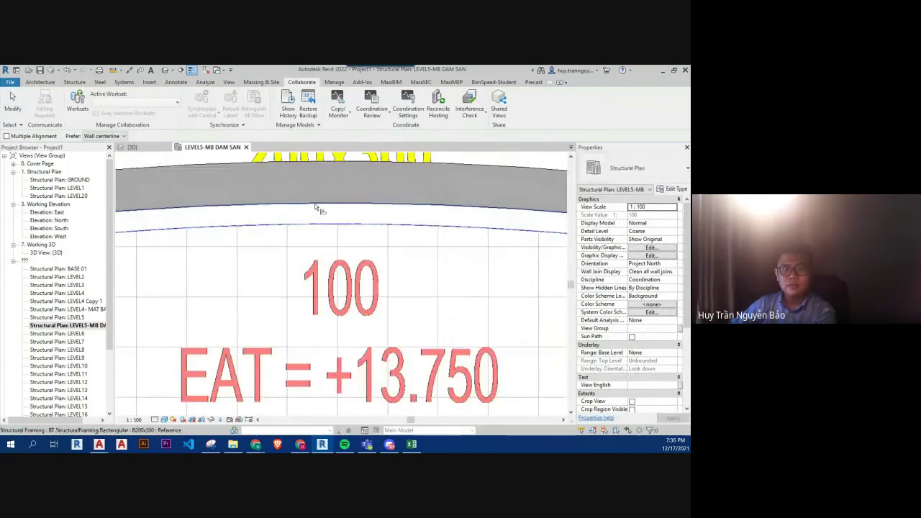
scroll(317, 210, down, 1)
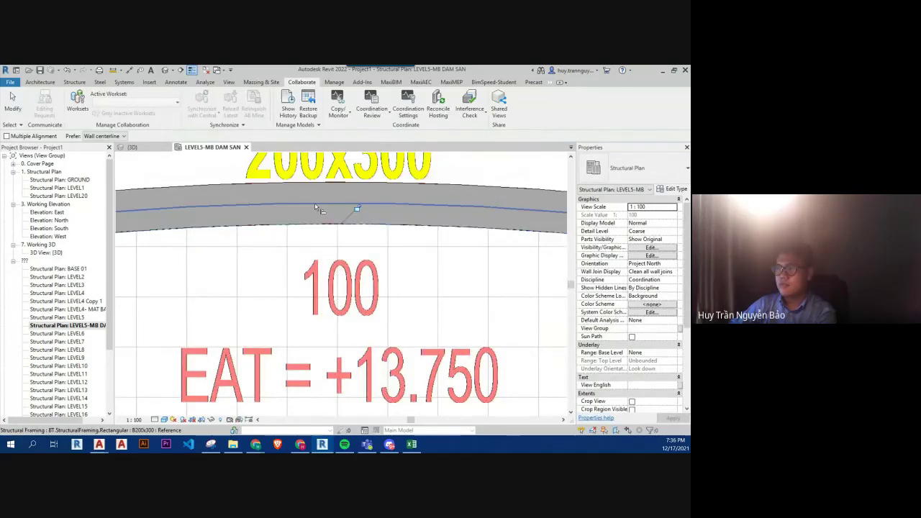
scroll(320, 216, down, 1)
scroll(328, 223, down, 2)
key(Escape)
- Trim the short 200x300 beam by the column back to the arched beam with TR
scroll(333, 230, down, 2)
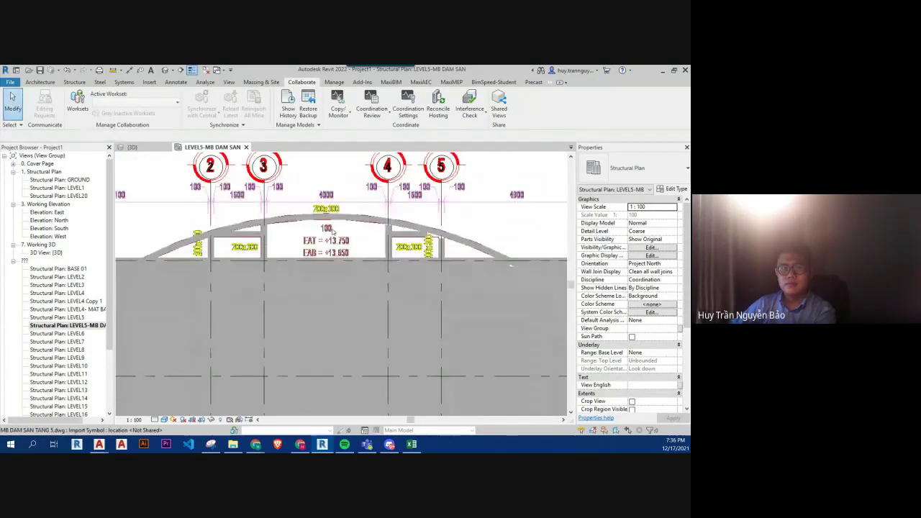
scroll(333, 230, up, 1)
scroll(333, 229, up, 2)
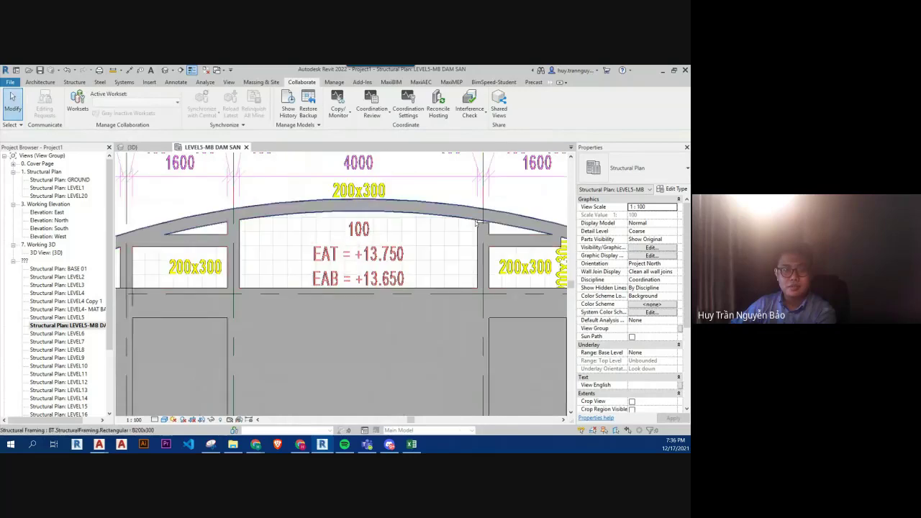
scroll(334, 225, up, 1)
scroll(349, 214, up, 2)
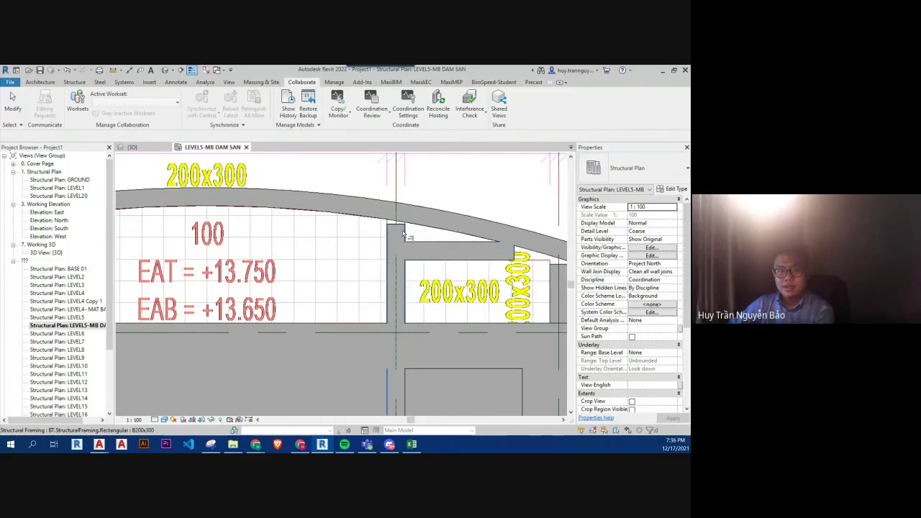
middle_drag(404, 234, 375, 255)
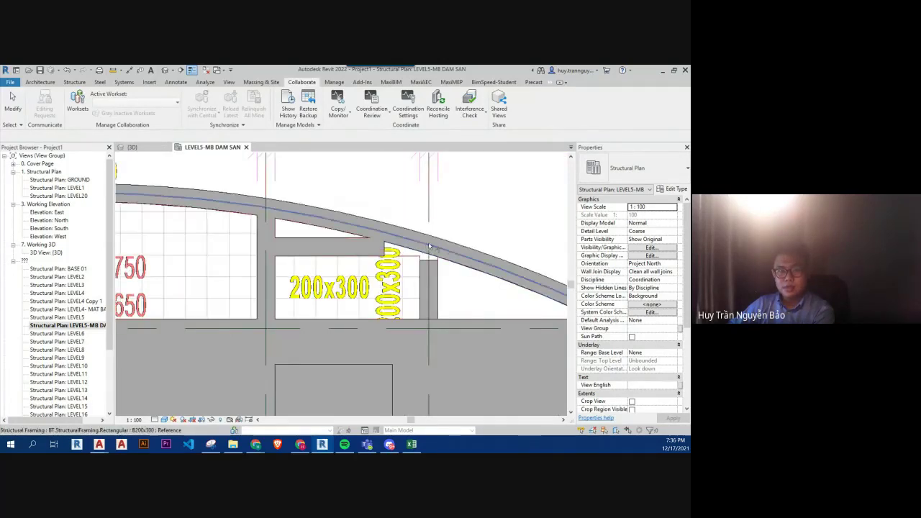
key(t)
key(r)
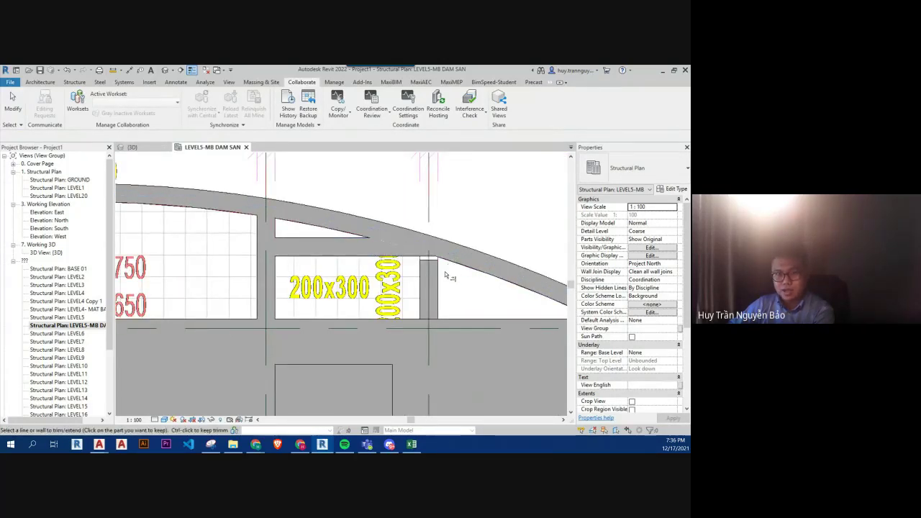
click(457, 261)
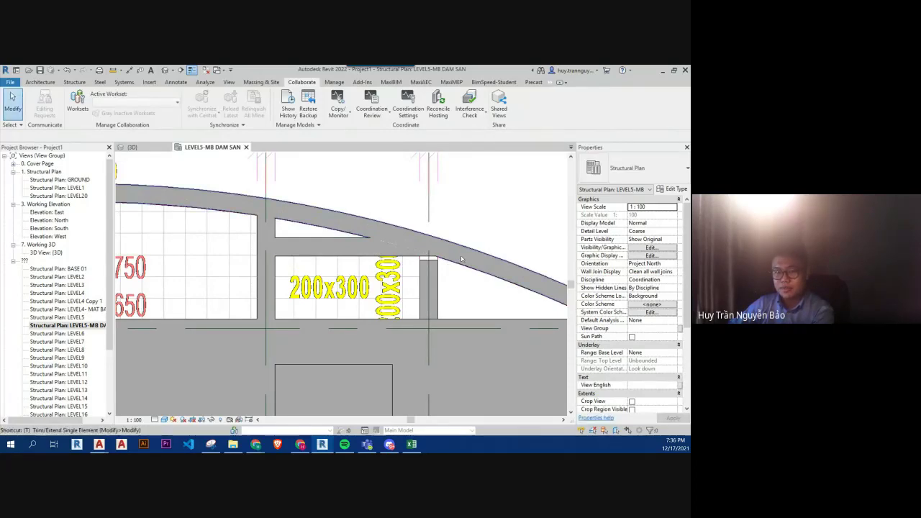
click(430, 279)
scroll(431, 279, down, 2)
scroll(430, 280, down, 2)
scroll(412, 285, up, 1)
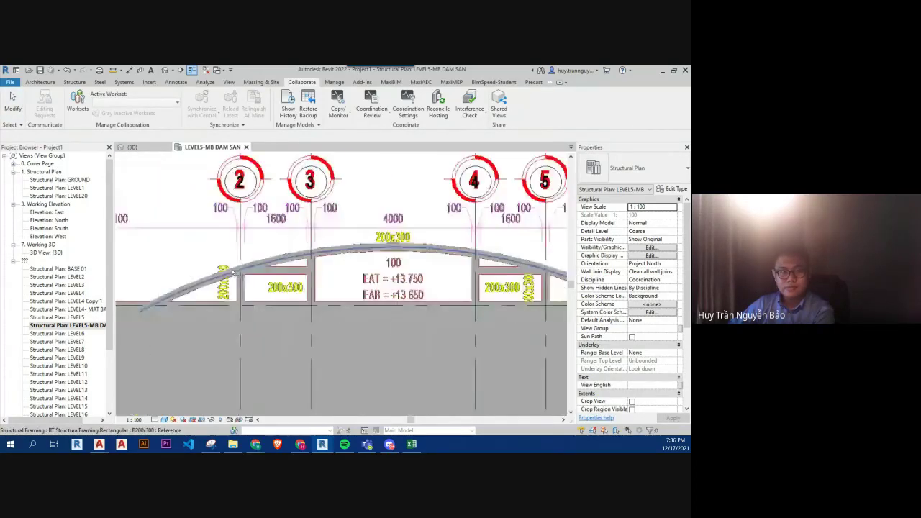
scroll(412, 285, up, 2)
scroll(412, 285, down, 2)
scroll(477, 312, up, 3)
- Delete the extra beam at the arc's right end
key(Escape)
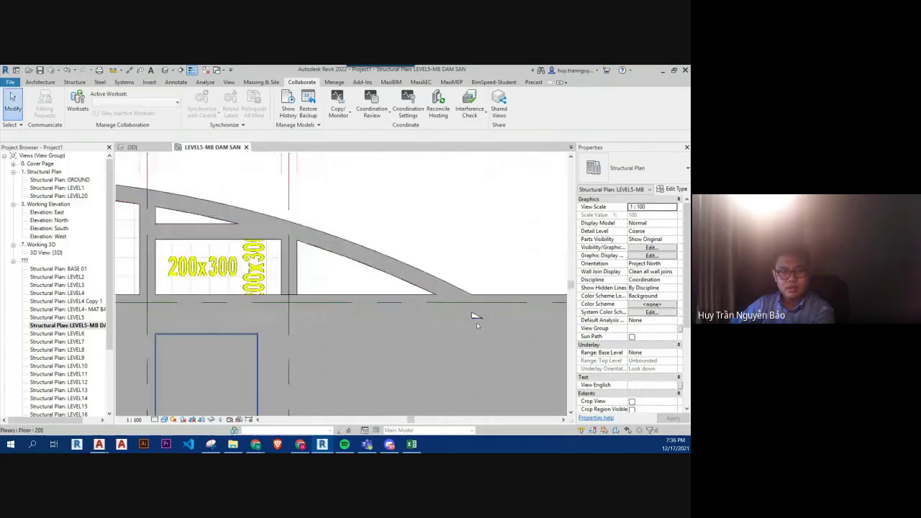
click(477, 325)
key(Escape)
middle_drag(527, 306, 403, 296)
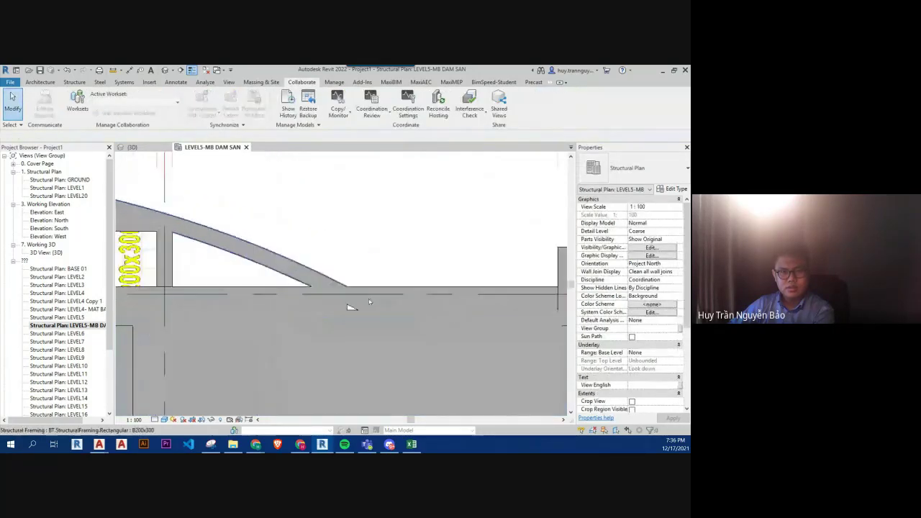
click(403, 298)
key(Delete)
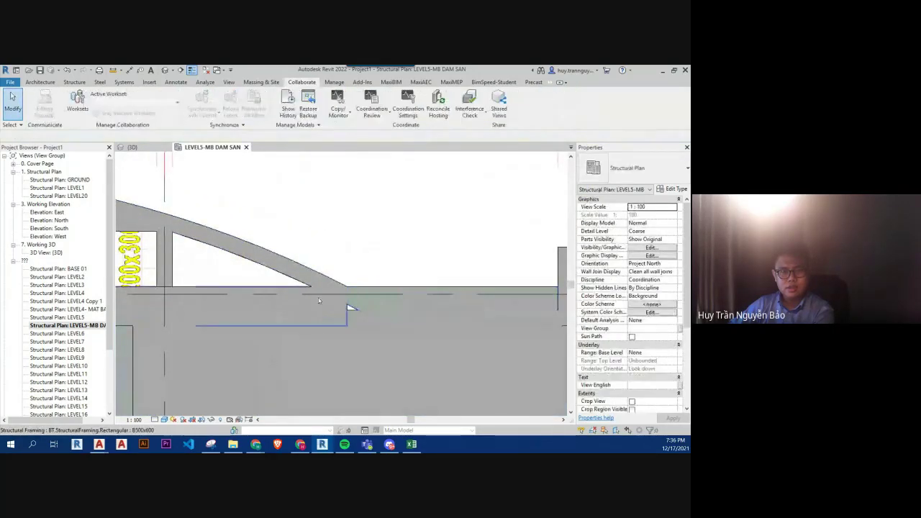
key(t)
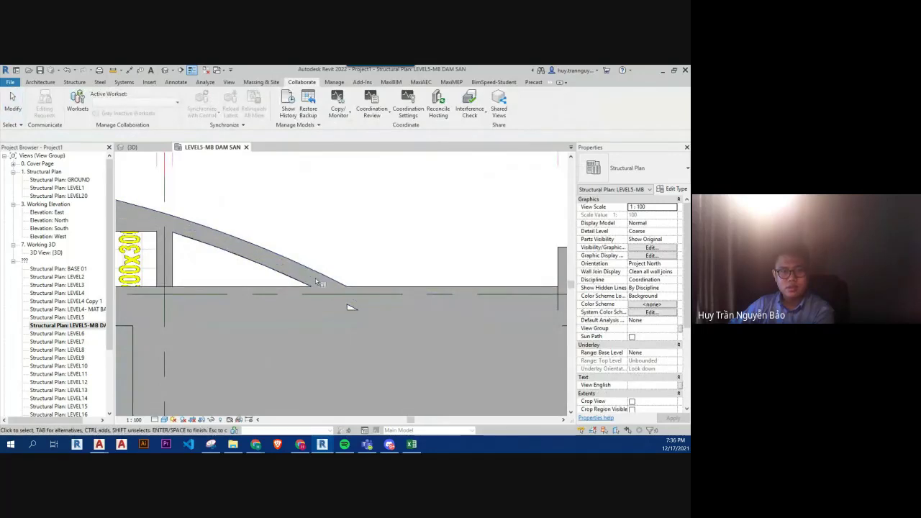
key(space)
key(Escape)
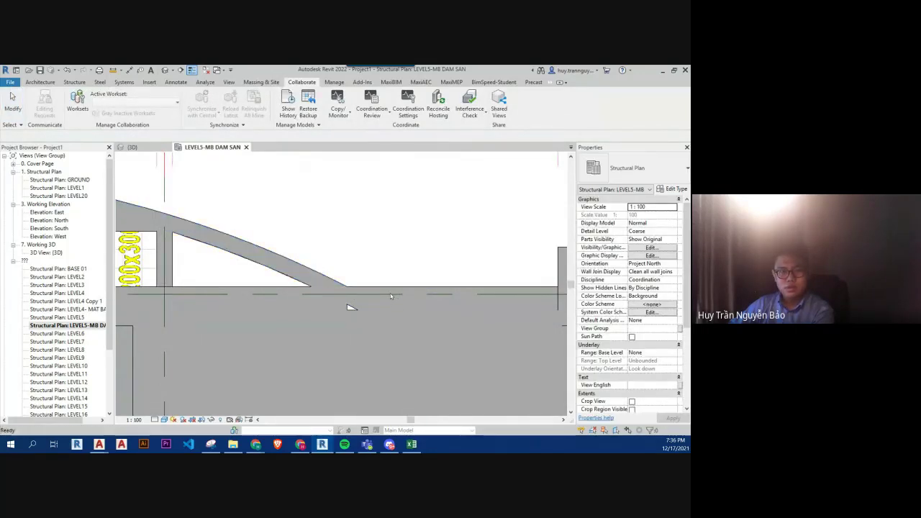
- Switch the join order between the floor slab and the curved edge beam
key(a)
key(l)
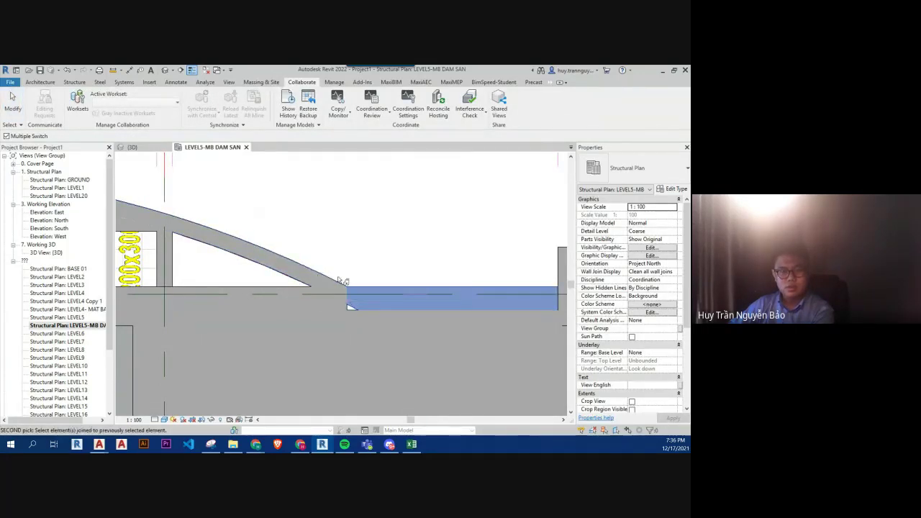
click(338, 282)
click(363, 293)
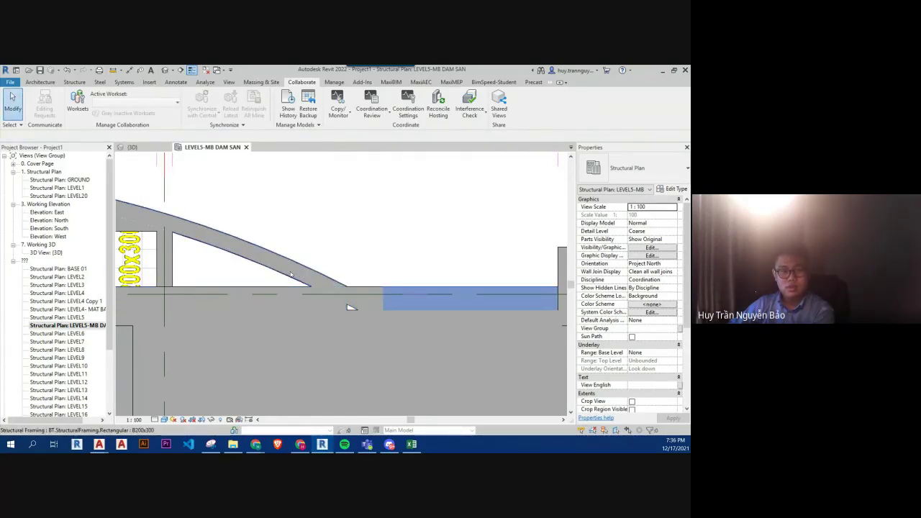
key(Escape)
click(293, 275)
- Shorten the straight beam beside the arch end by dragging its left end
key(Escape)
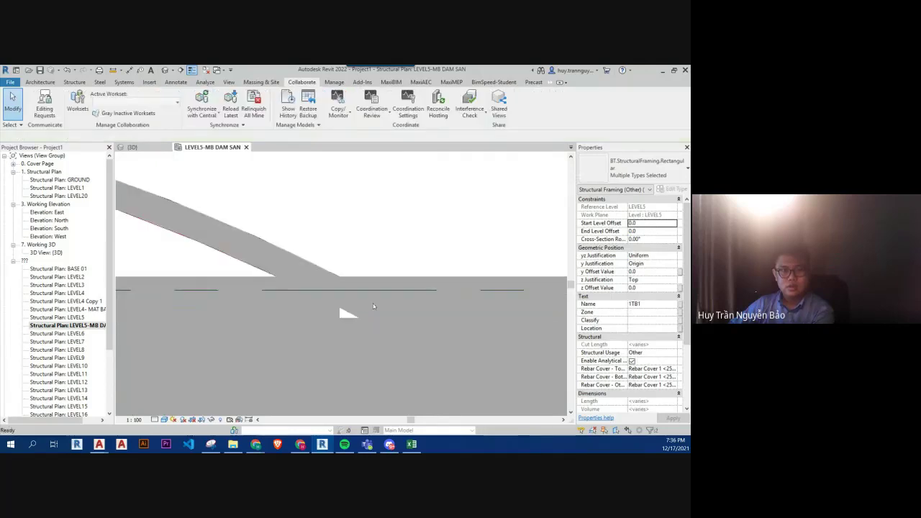
click(401, 280)
scroll(401, 281, down, 2)
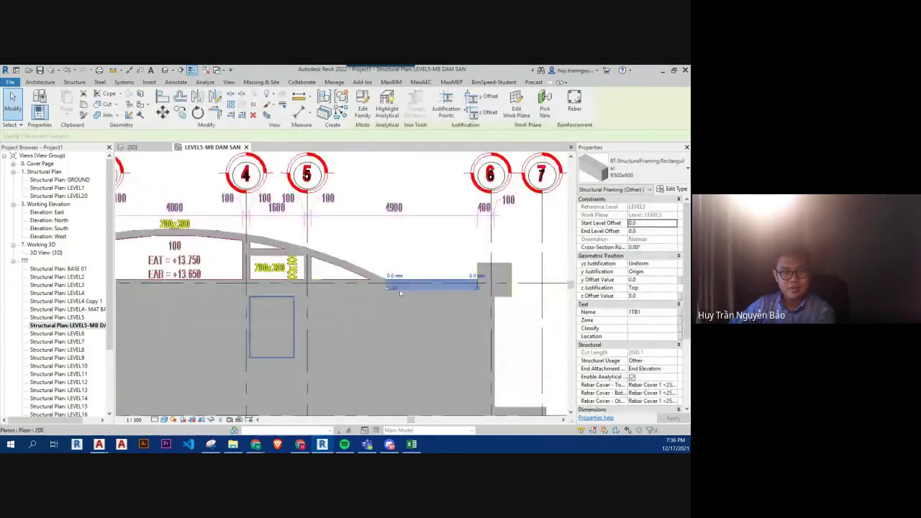
scroll(389, 286, up, 3)
drag(430, 289, 427, 287)
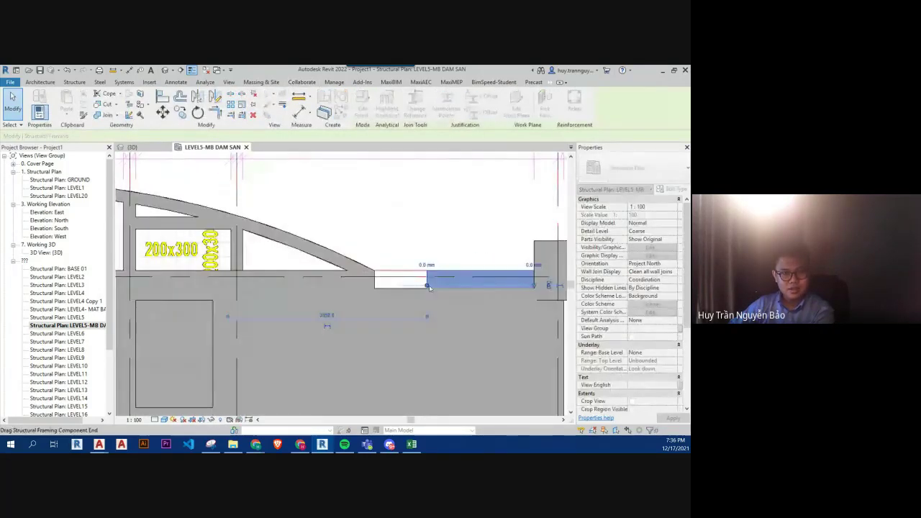
key(Escape)
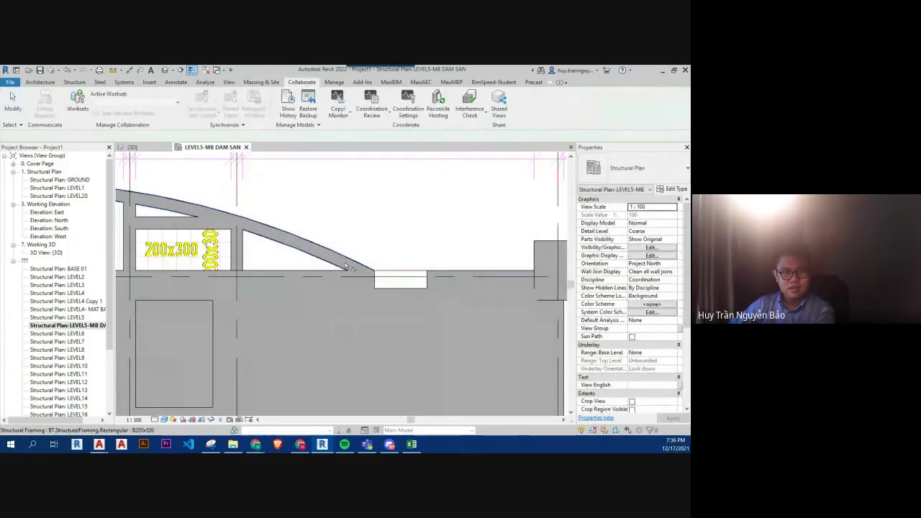
- Extend the curved edge beam past the grid line
click(343, 268)
key(Escape)
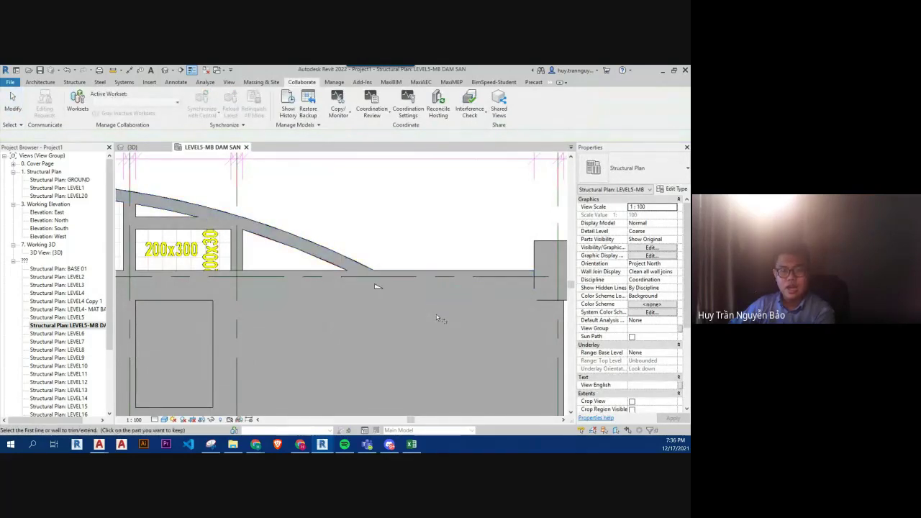
key(Escape)
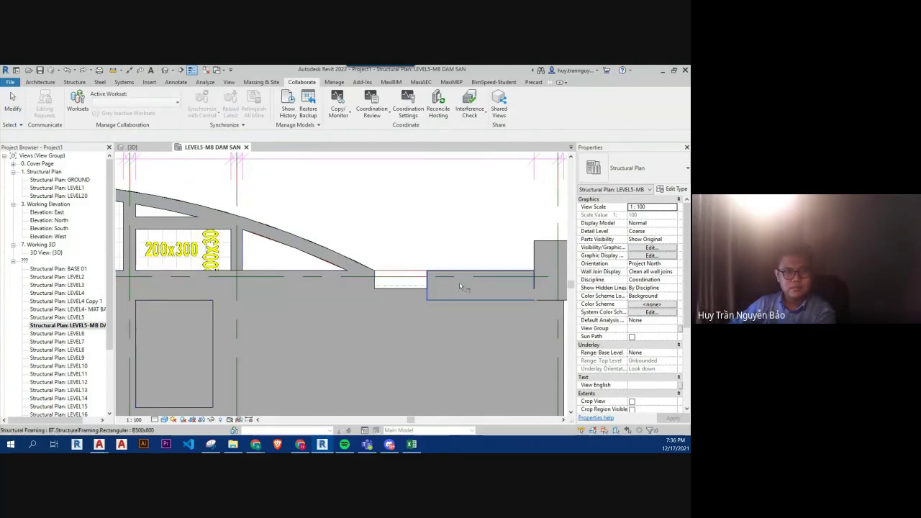
click(458, 349)
key(Delete)
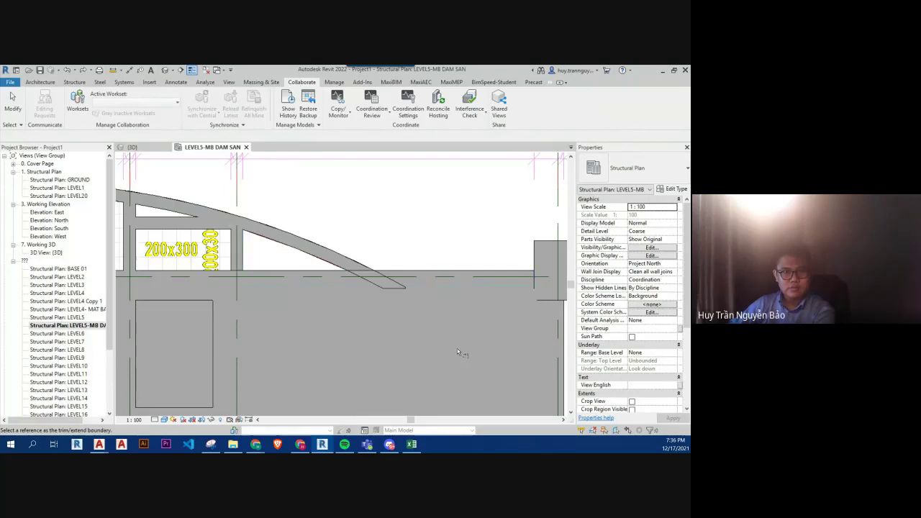
scroll(375, 260, up, 1)
- Join the floor slab's geometry with the beam using JG
key(j)
key(g)
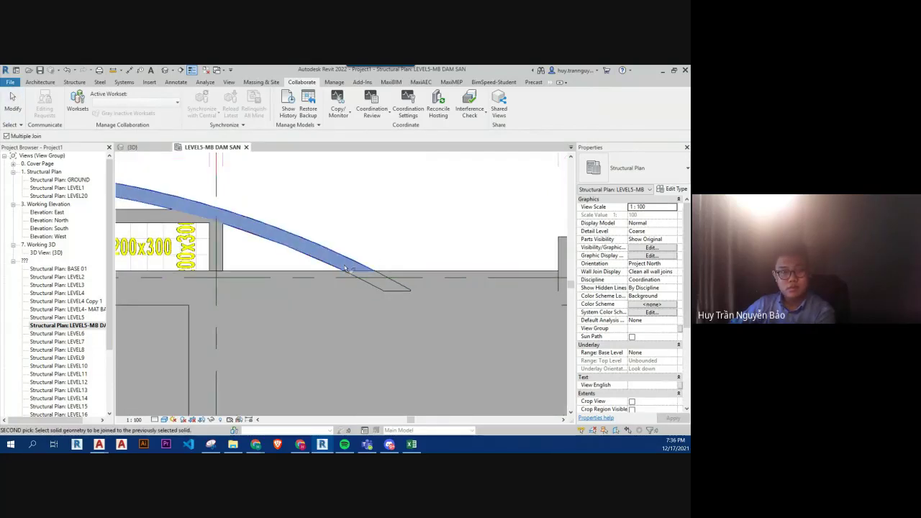
click(414, 272)
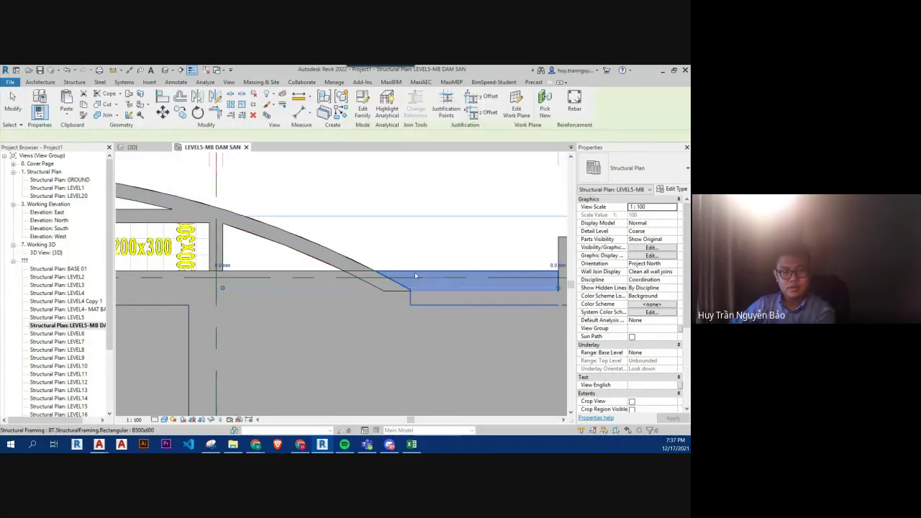
click(428, 257)
key(Escape)
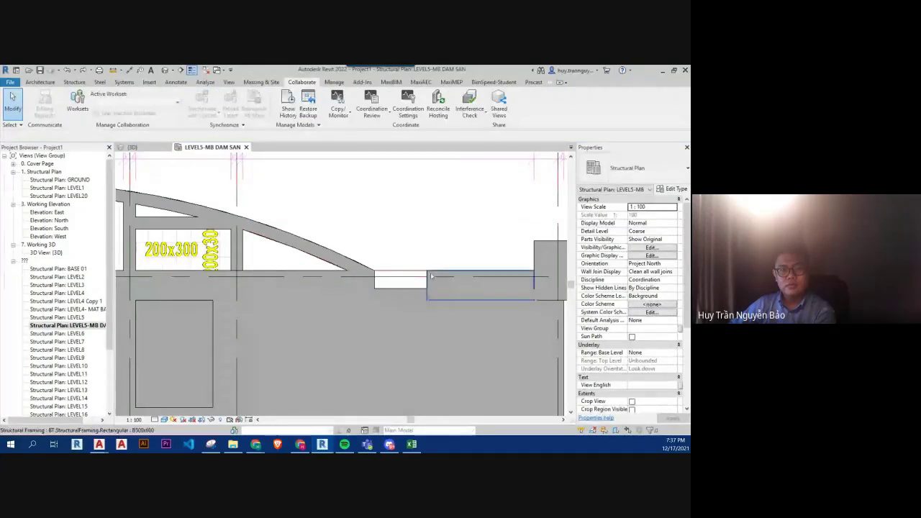
- Temporarily hide the floor slab and the straight beam to check the beam gap, then reset
click(413, 272)
scroll(413, 271, up, 2)
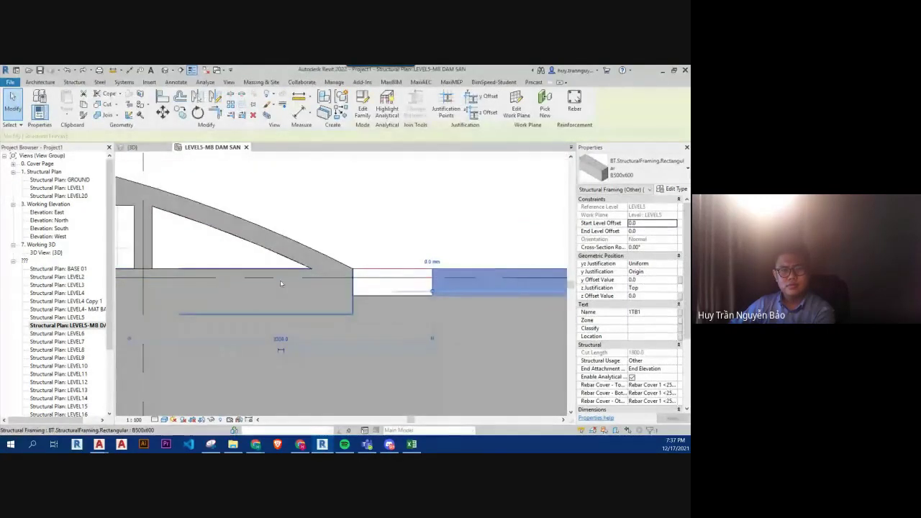
key(Escape)
middle_drag(406, 285, 467, 231)
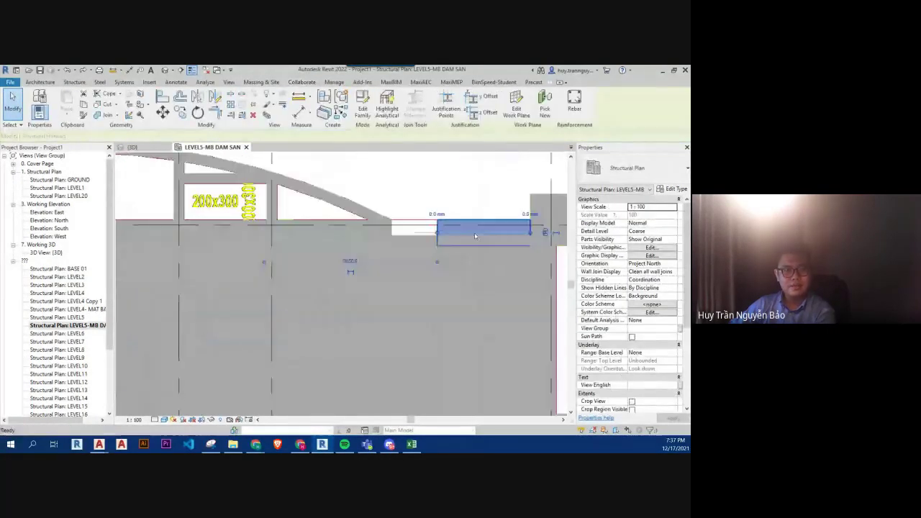
click(451, 336)
key(h)
key(h)
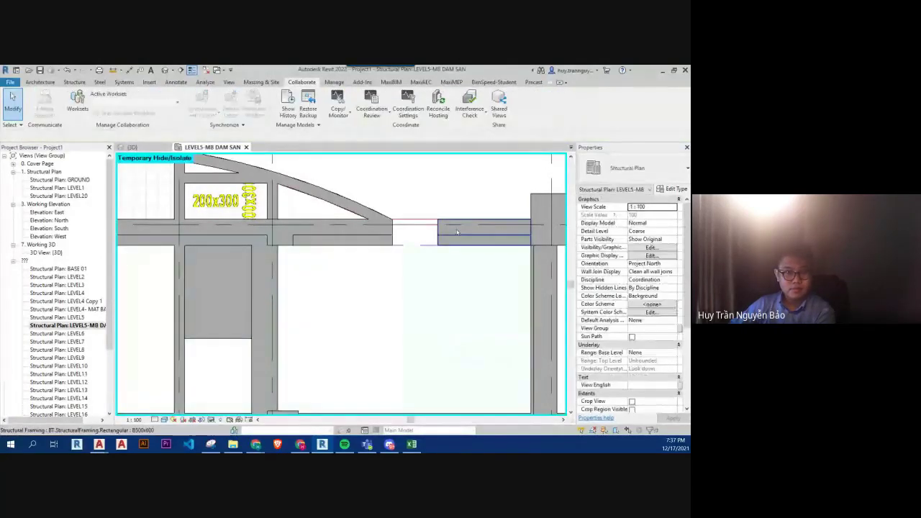
click(455, 222)
key(h)
key(h)
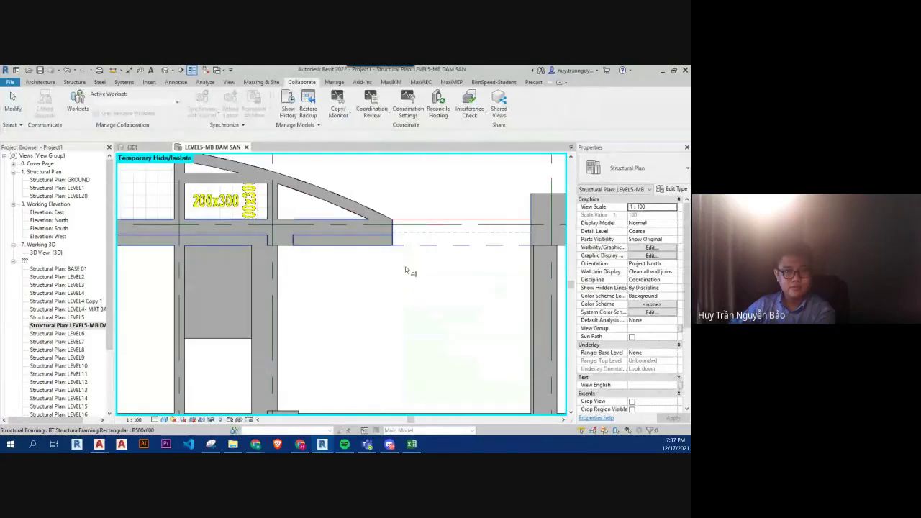
key(ctrl+z)
key(h)
key(r)
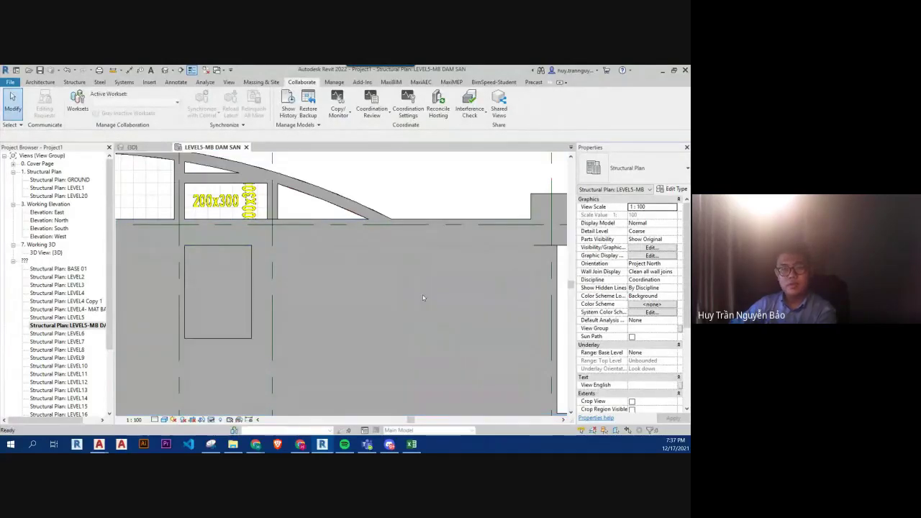
scroll(424, 296, down, 5)
- Set the imported MB DAM SAN TANG 5.dwg's Draw Layer to Foreground
middle_drag(362, 330, 409, 372)
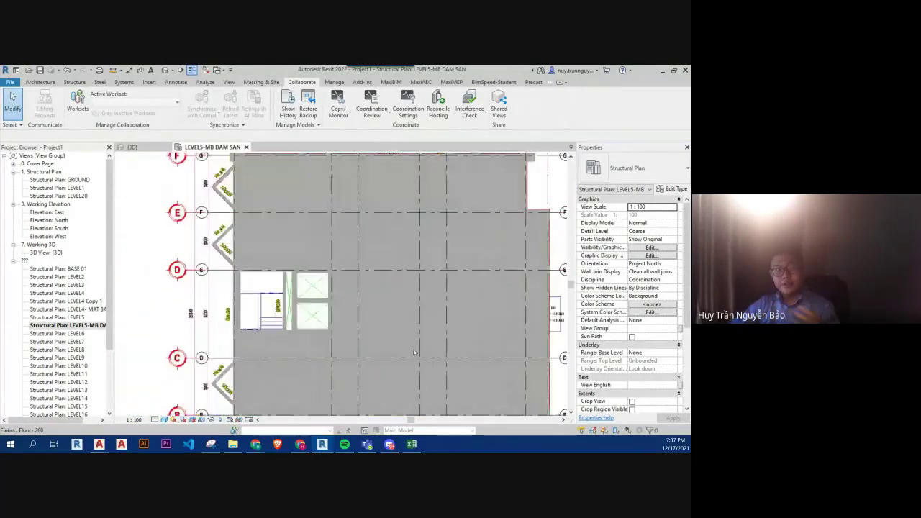
scroll(409, 372, up, 4)
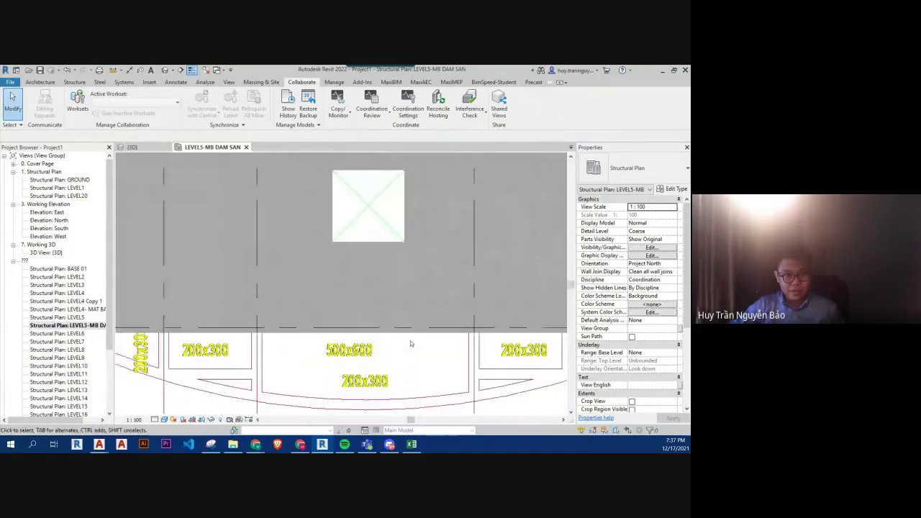
click(326, 320)
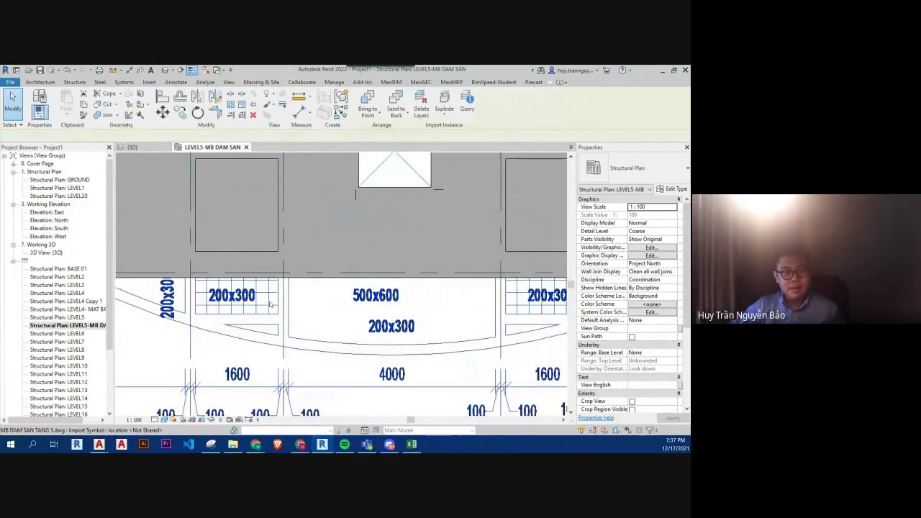
click(132, 136)
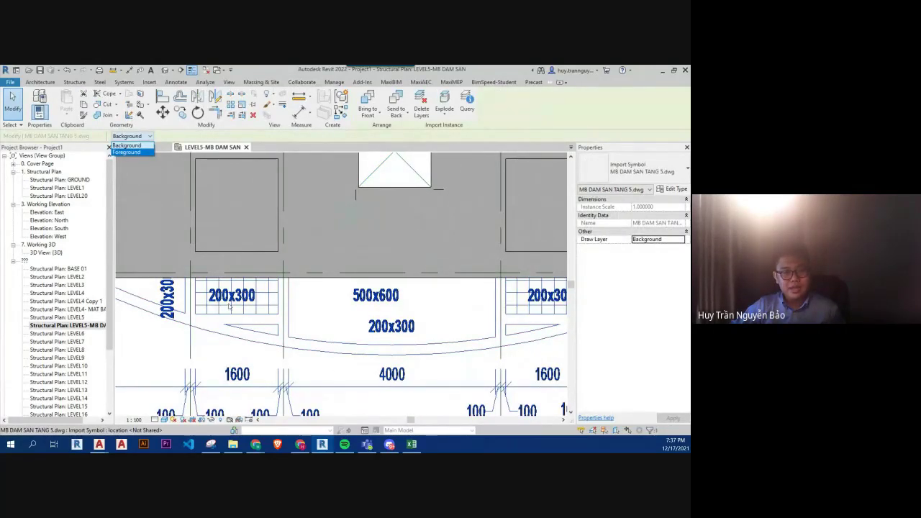
click(126, 152)
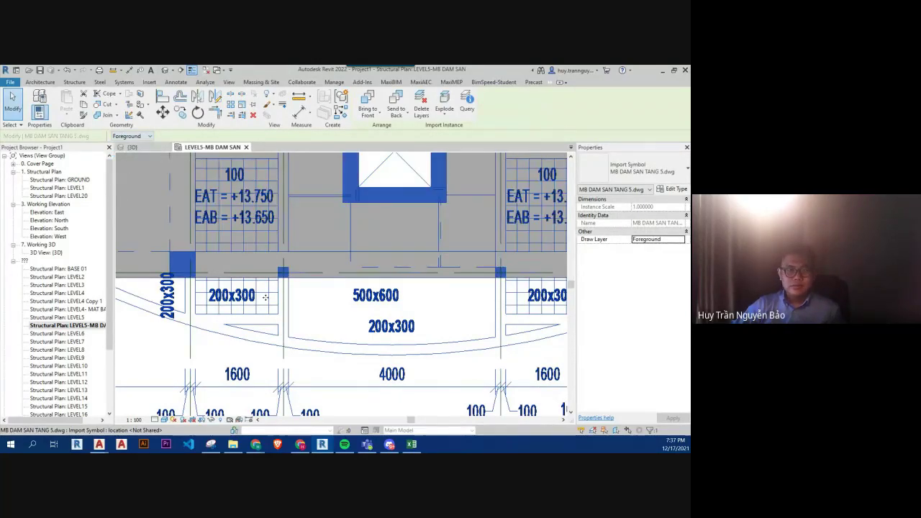
scroll(354, 268, down, 1)
scroll(354, 268, down, 3)
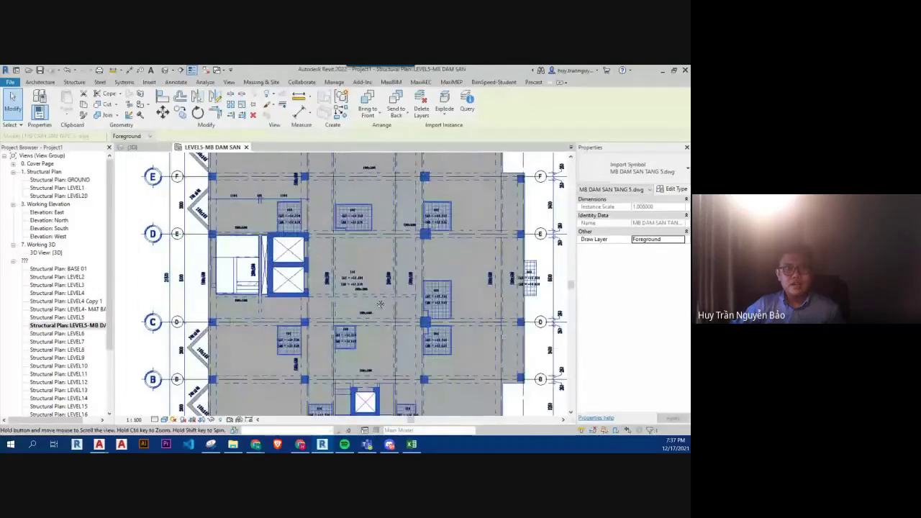
middle_drag(354, 268, 353, 411)
scroll(355, 250, up, 4)
- Select the Level 5 floor slab in the arched bay and enter Edit Boundary
click(477, 386)
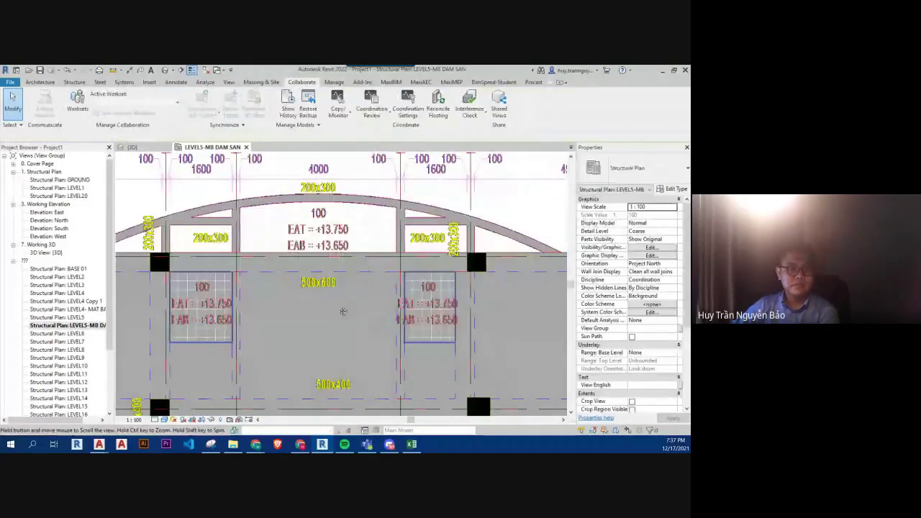
scroll(241, 216, up, 2)
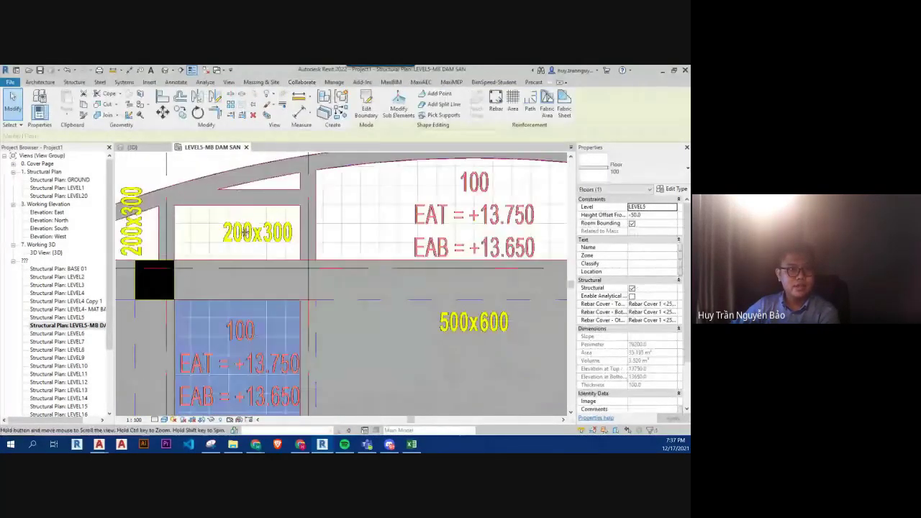
middle_drag(104, 230, 293, 247)
scroll(293, 247, up, 2)
scroll(293, 246, down, 2)
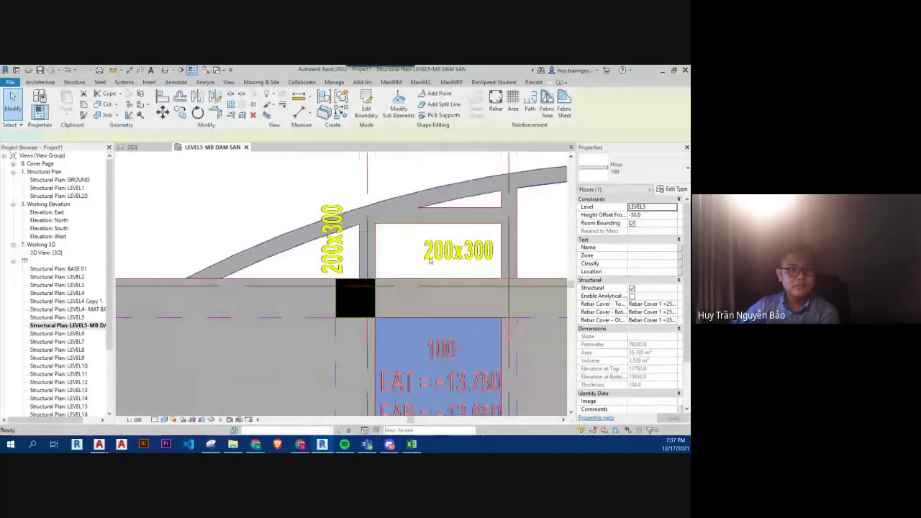
click(367, 108)
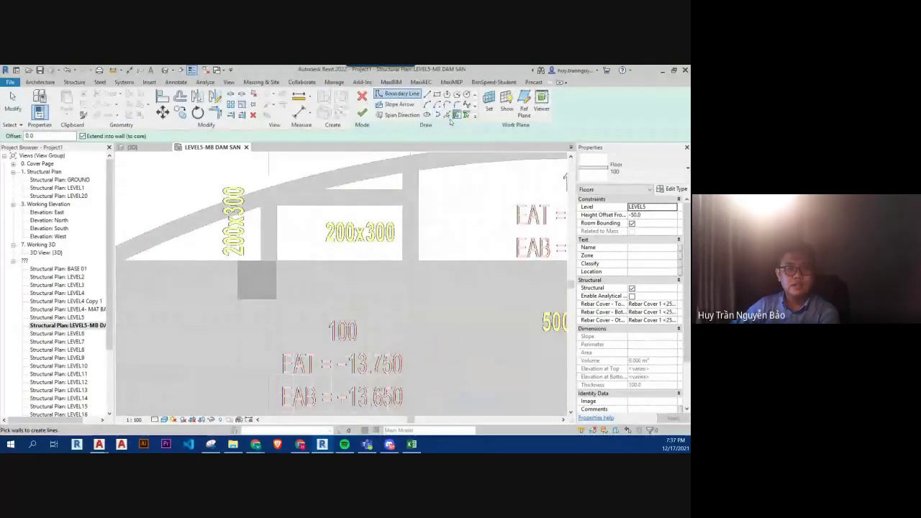
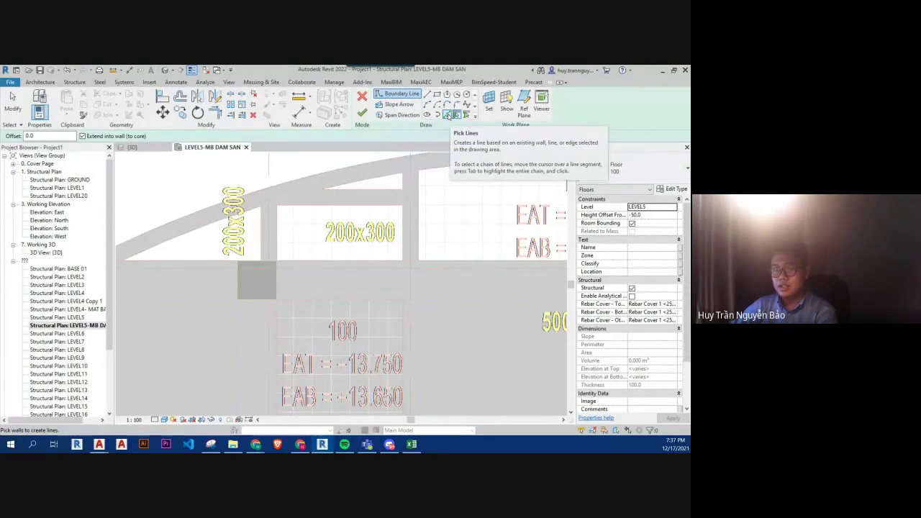
- Leave the slab boundary sketch and select the curved arched beam
key(Escape)
middle_drag(330, 203, 417, 221)
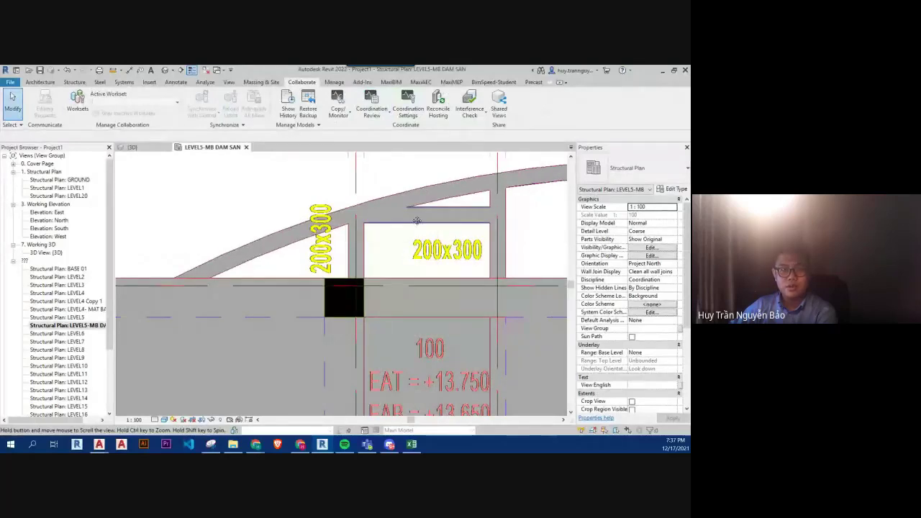
scroll(417, 221, down, 2)
click(354, 201)
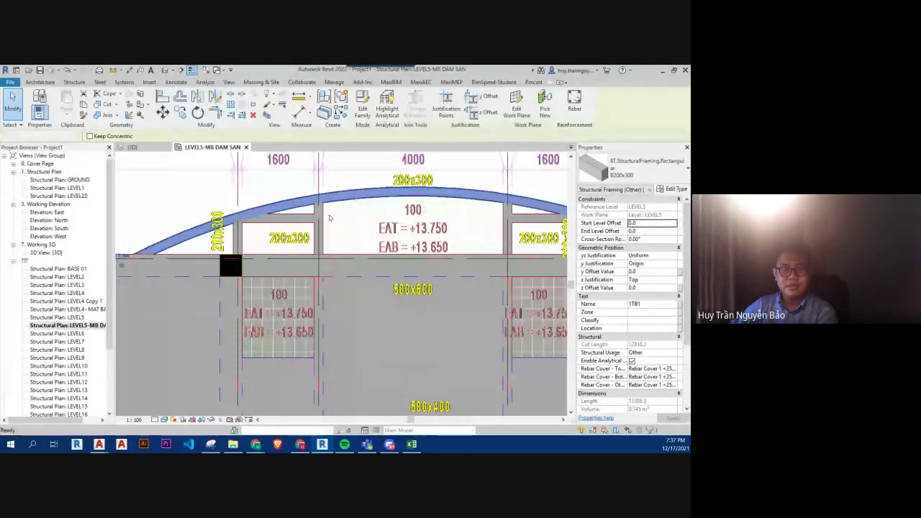
click(330, 217)
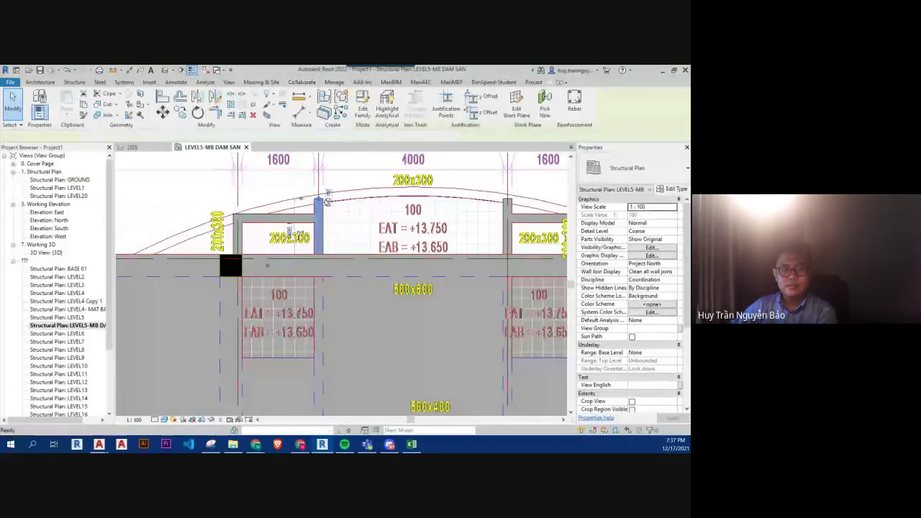
- Select the short vertical beam beside the arch and start a similar B200x300 beam with CS
click(328, 201)
key(Escape)
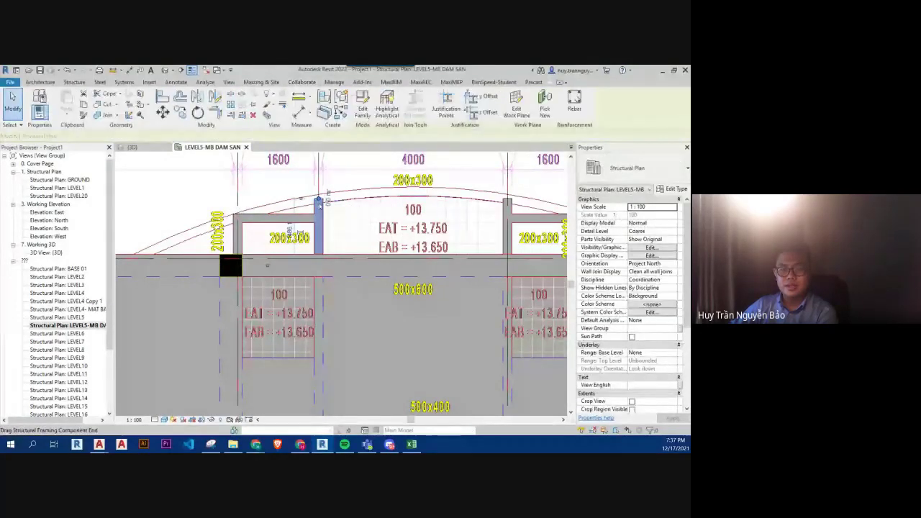
click(321, 205)
key(c)
key(s)
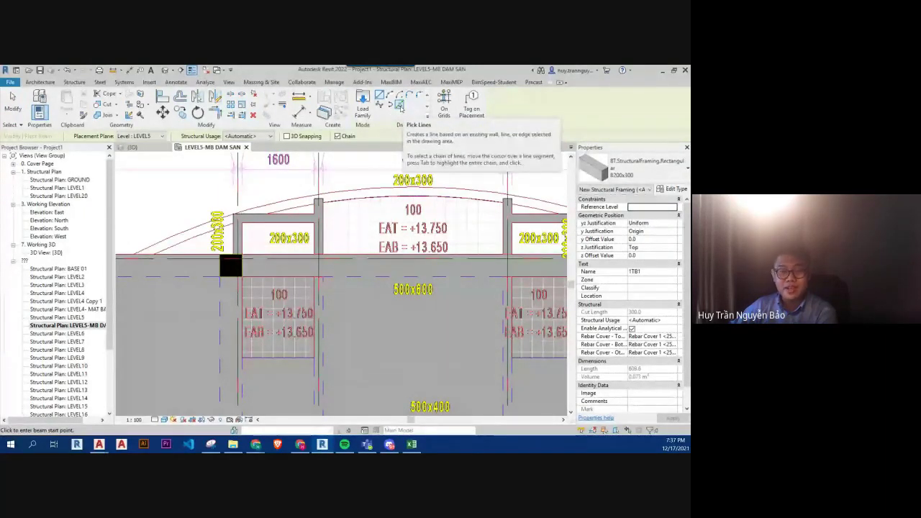
- Create a B200x300 beam along the arc line using Pick Lines
click(400, 106)
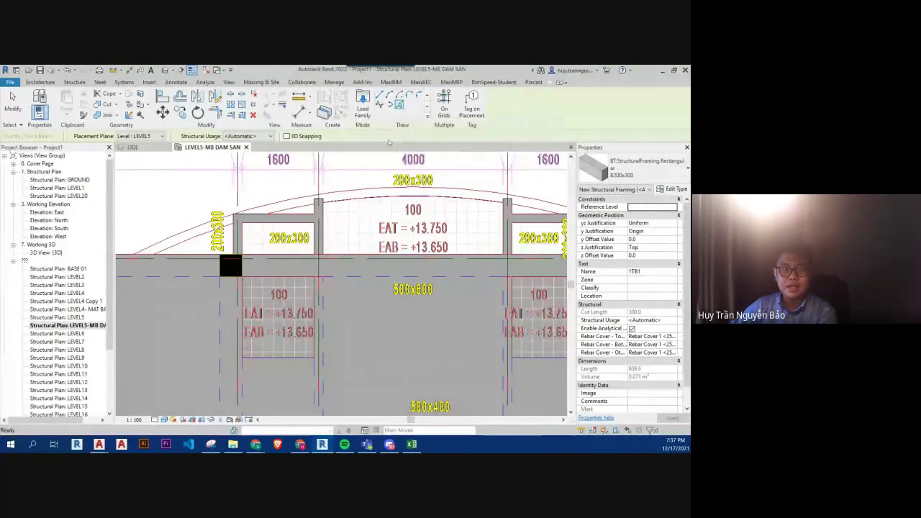
click(378, 189)
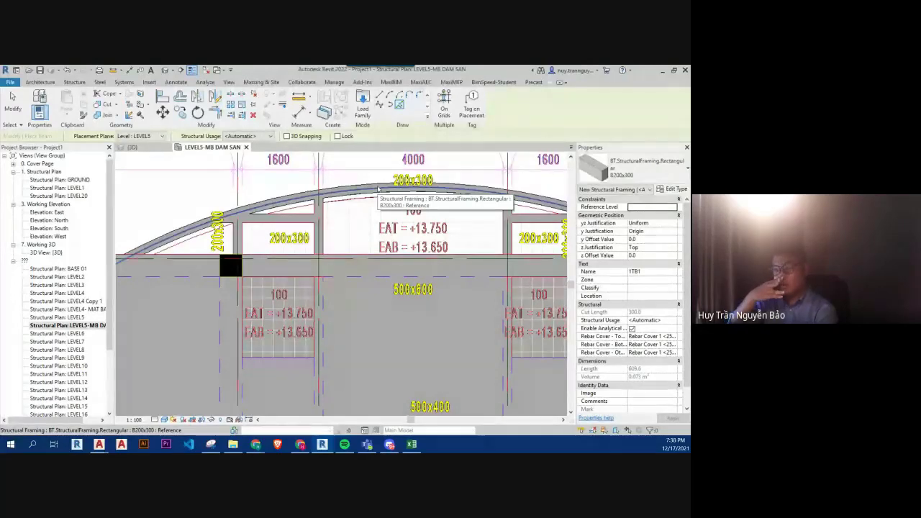
key(Escape)
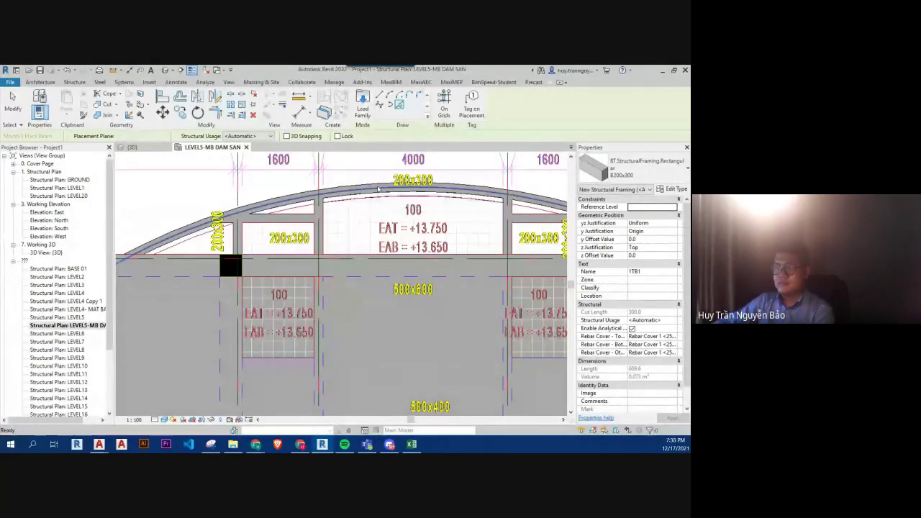
key(Escape)
- Start the Align tool (AL) and select the Level 5 floor slab
scroll(377, 189, up, 2)
key(a)
key(l)
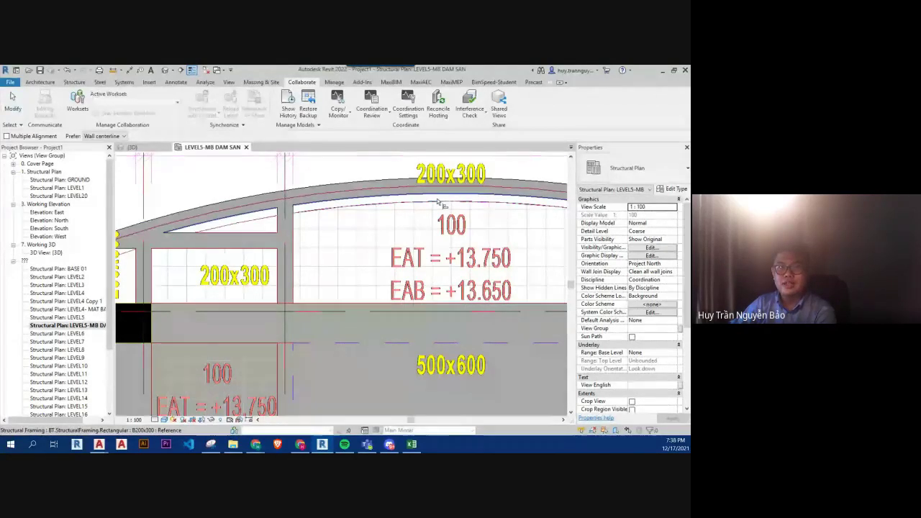
scroll(450, 229, down, 3)
scroll(439, 241, up, 2)
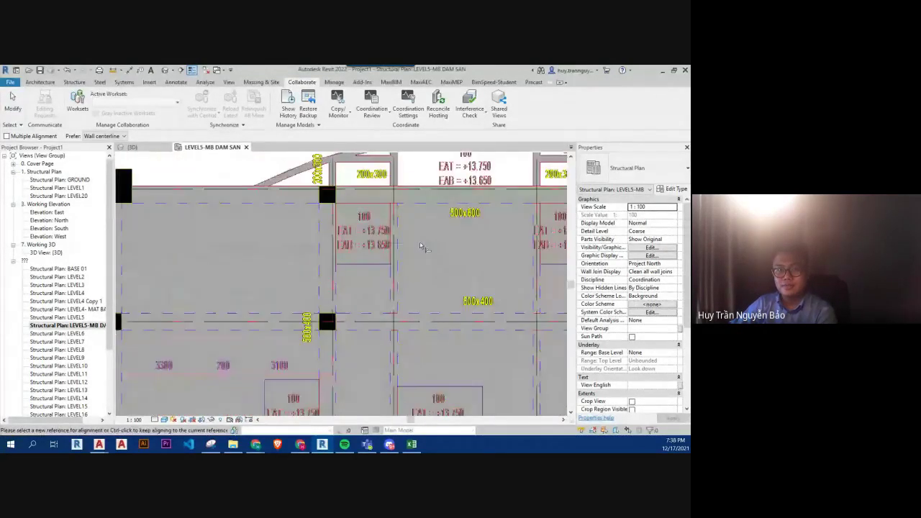
click(387, 340)
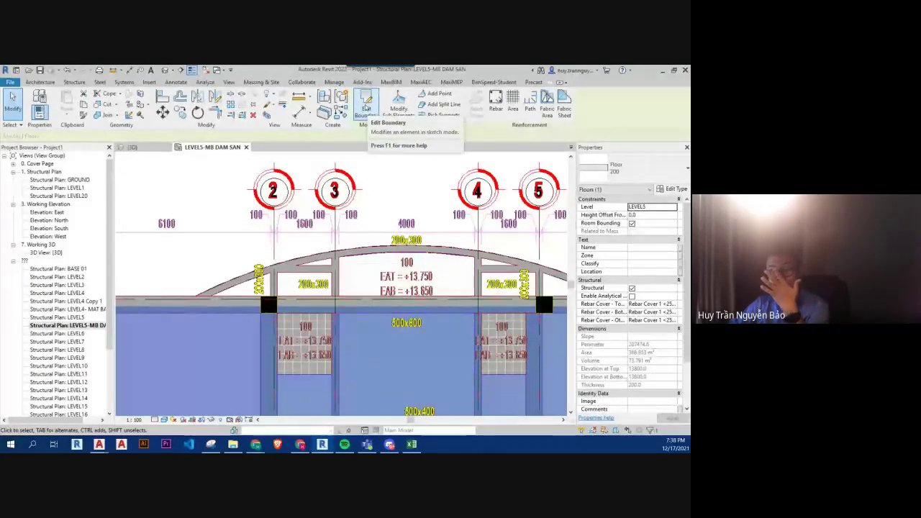
- Edit the Level 5 slab boundary, picking the arched beam edge as a new boundary line
click(366, 107)
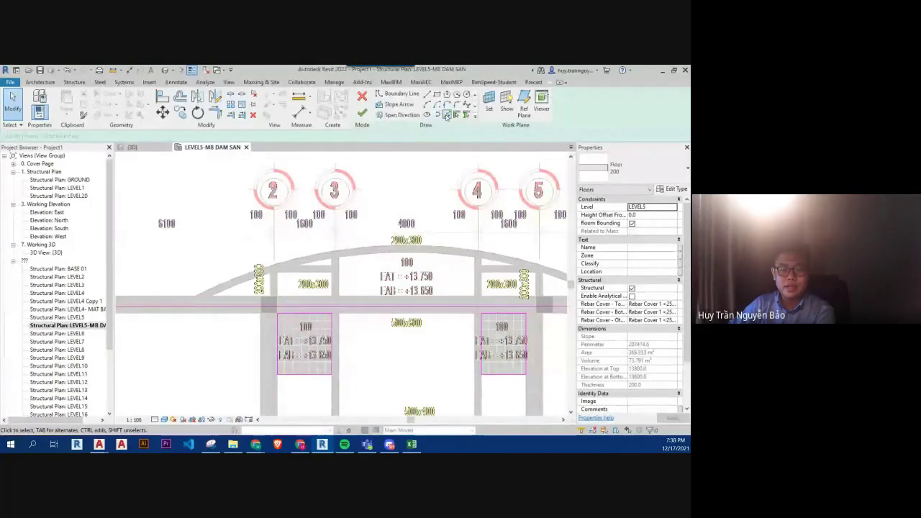
click(447, 115)
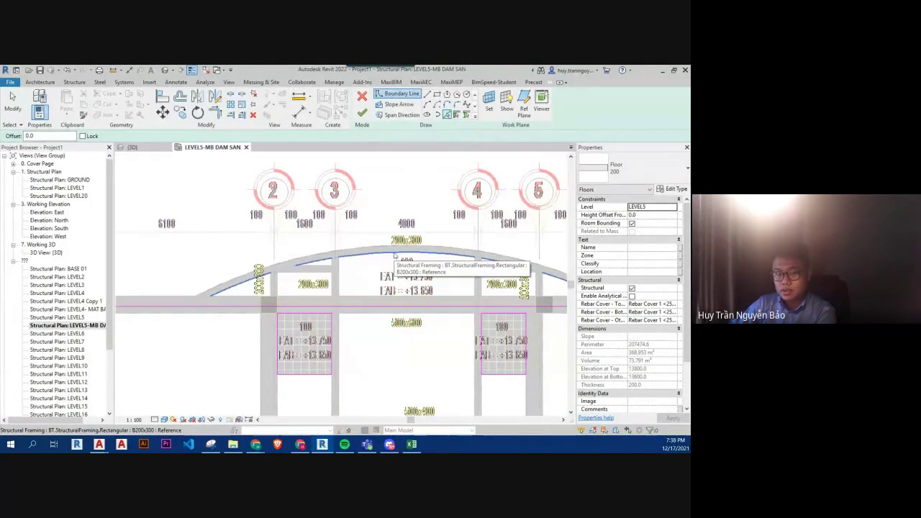
click(393, 257)
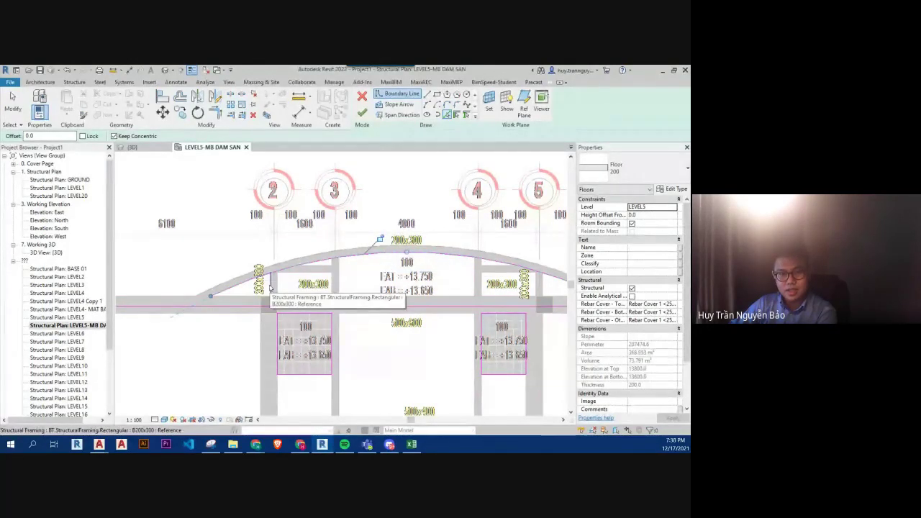
middle_drag(445, 301, 365, 300)
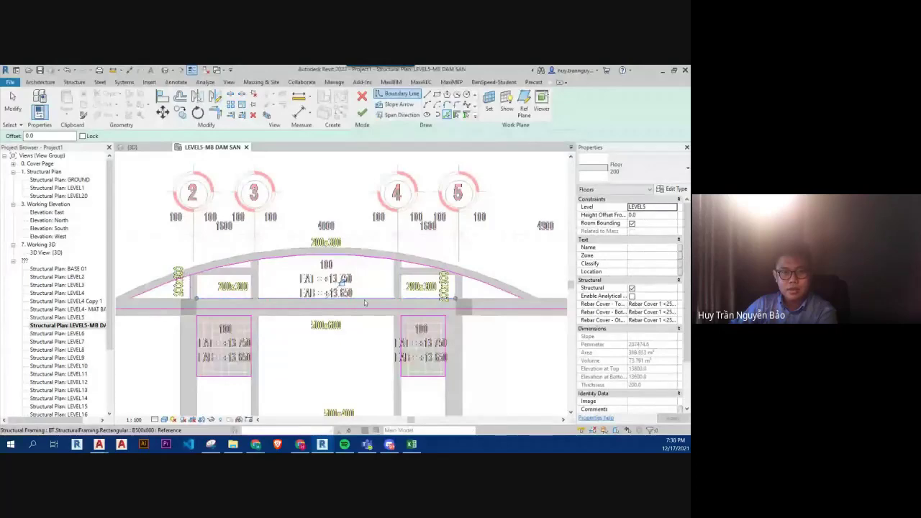
key(Escape)
key(Escape)
scroll(460, 283, up, 5)
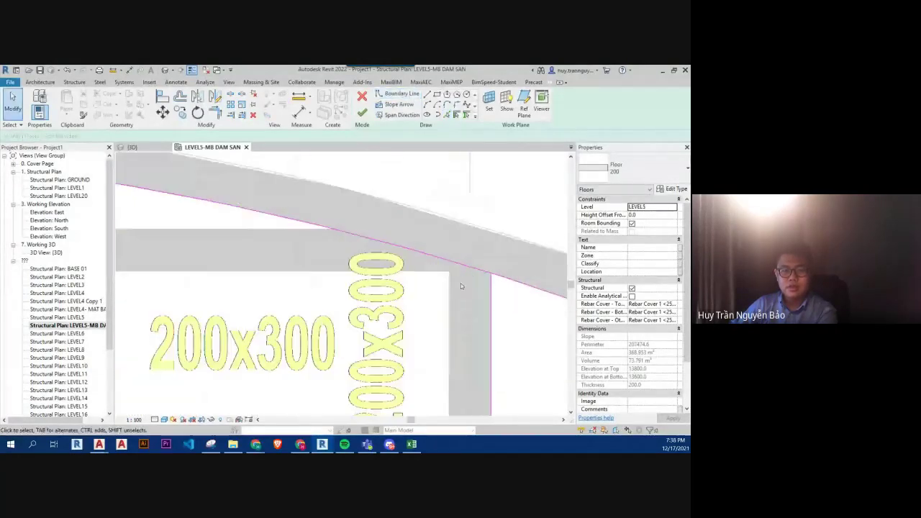
scroll(461, 289, down, 3)
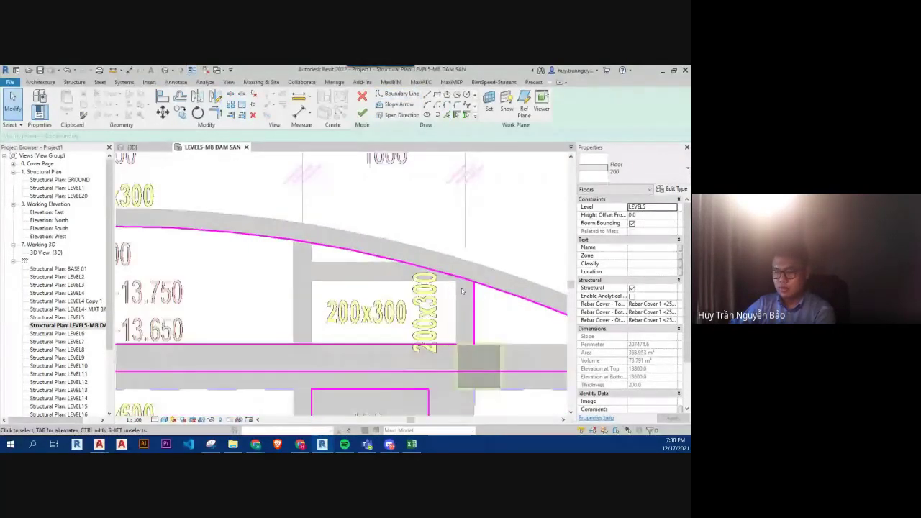
- Trim the arc's left end to the vertical line and extend the right vertical line to the edge
key(t)
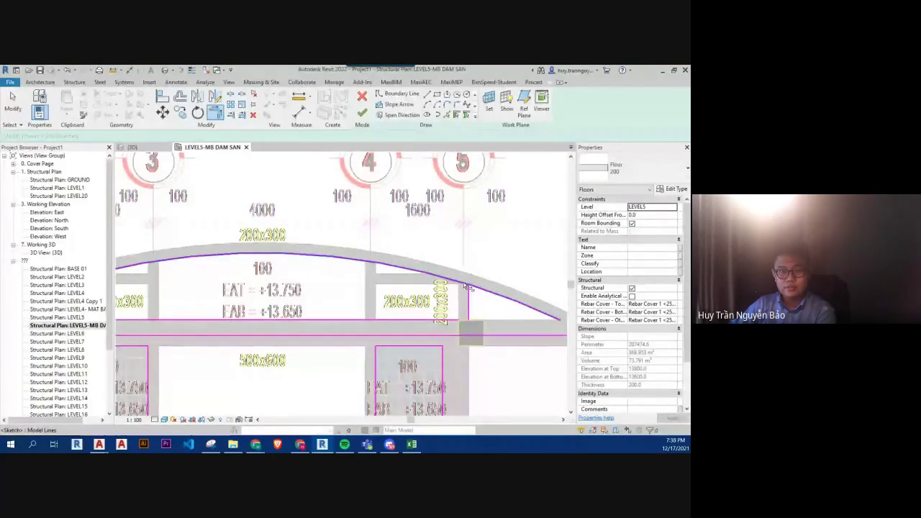
middle_drag(350, 296, 525, 277)
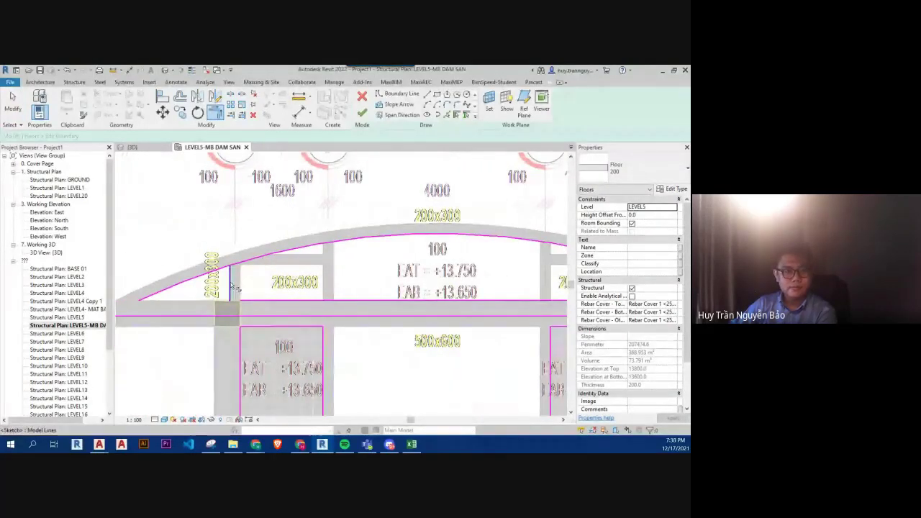
click(238, 265)
click(245, 302)
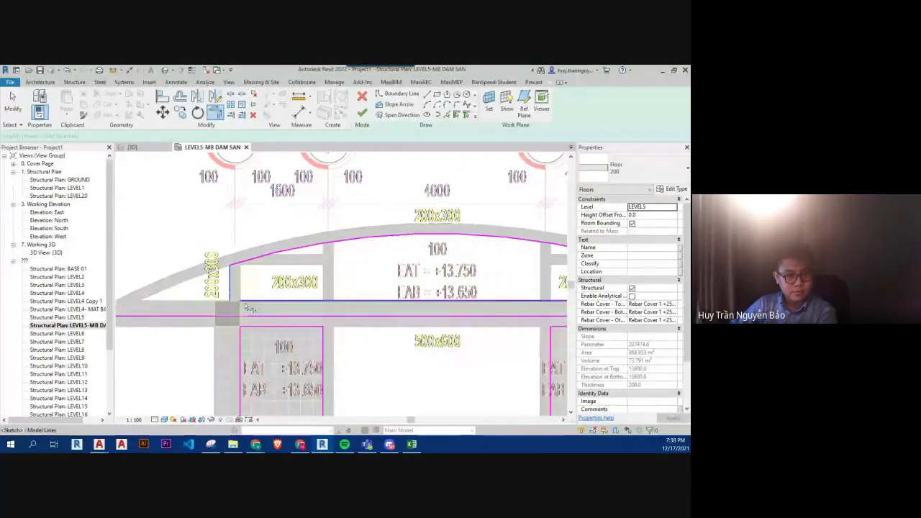
click(481, 238)
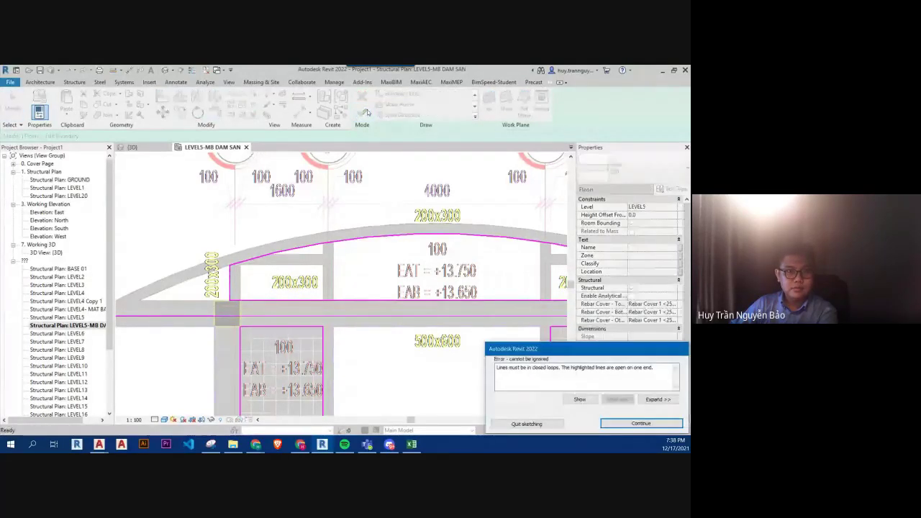
middle_drag(482, 238, 323, 224)
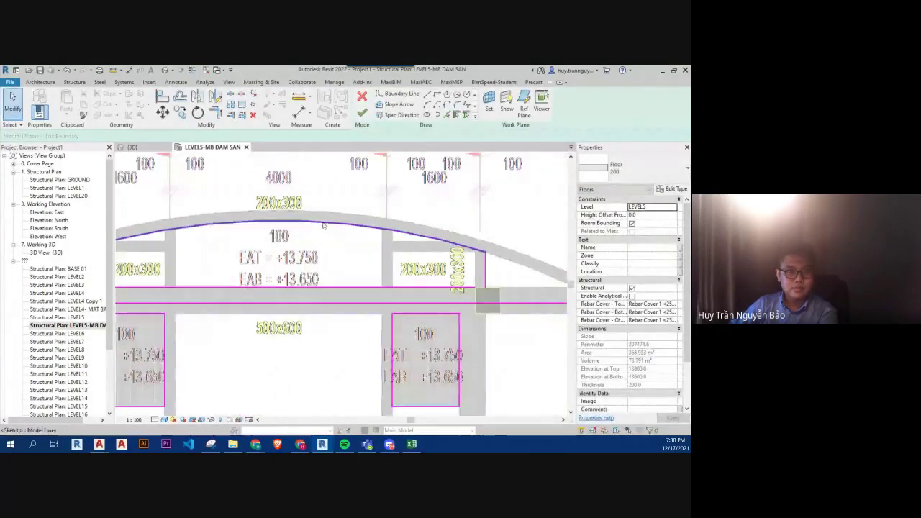
click(485, 268)
click(473, 288)
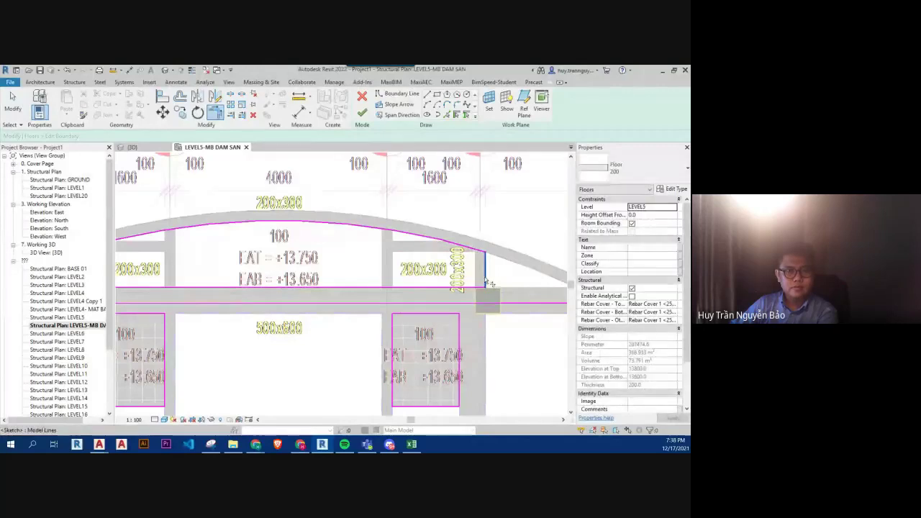
scroll(481, 280, down, 3)
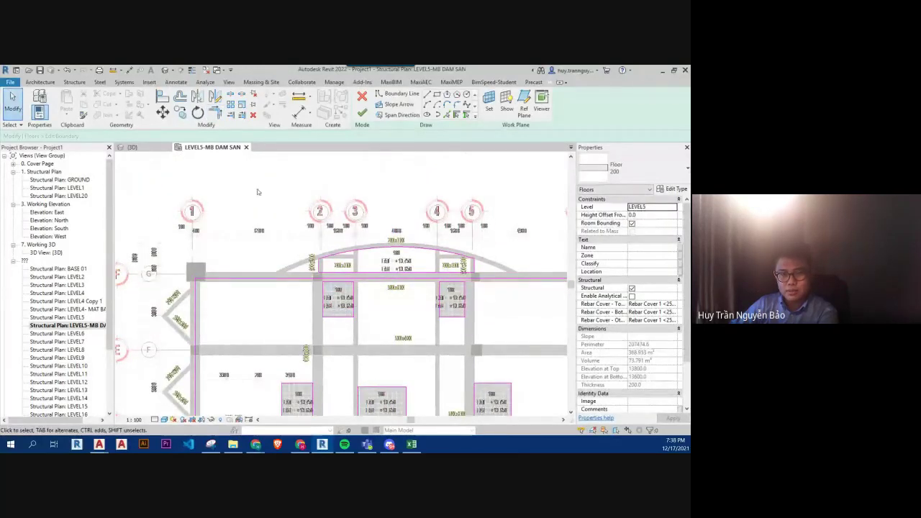
mouse_move(336, 247)
mouse_down()
mouse_move(406, 295)
mouse_move(547, 365)
mouse_up()
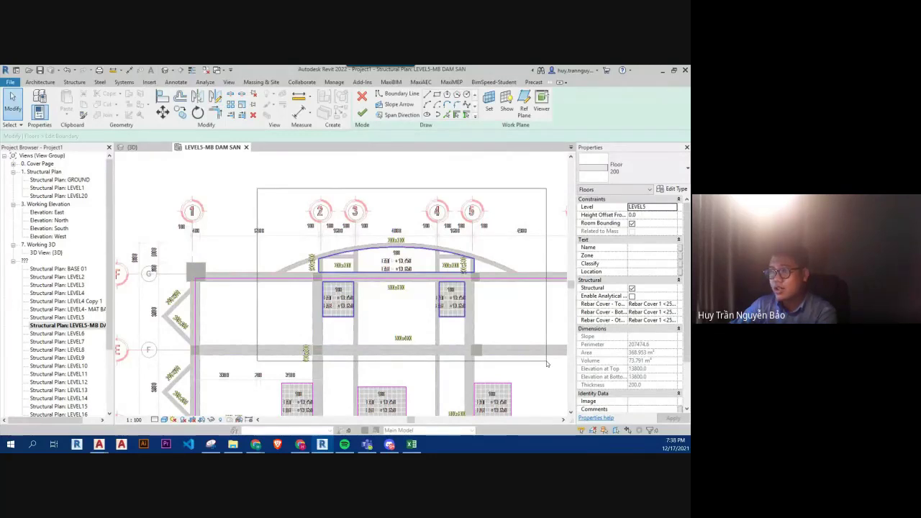
drag(547, 364, 256, 262)
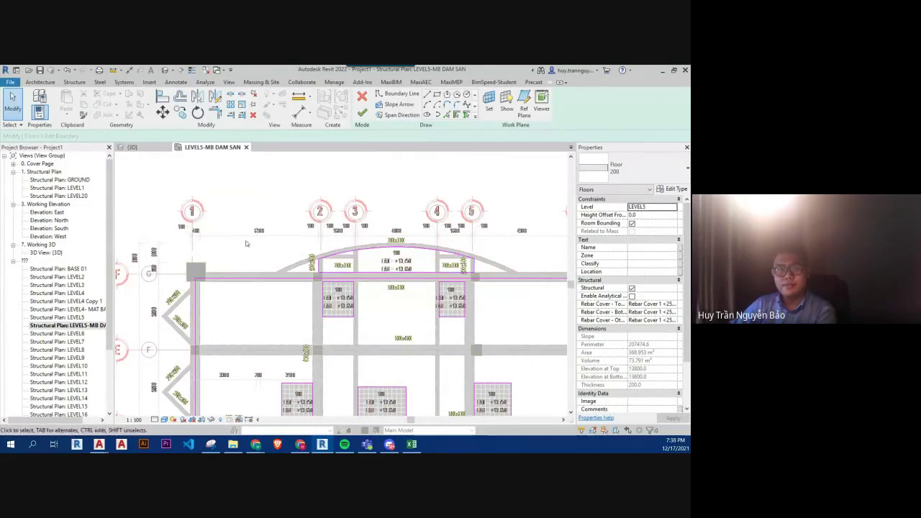
scroll(334, 268, up, 5)
scroll(334, 274, down, 2)
scroll(333, 274, down, 2)
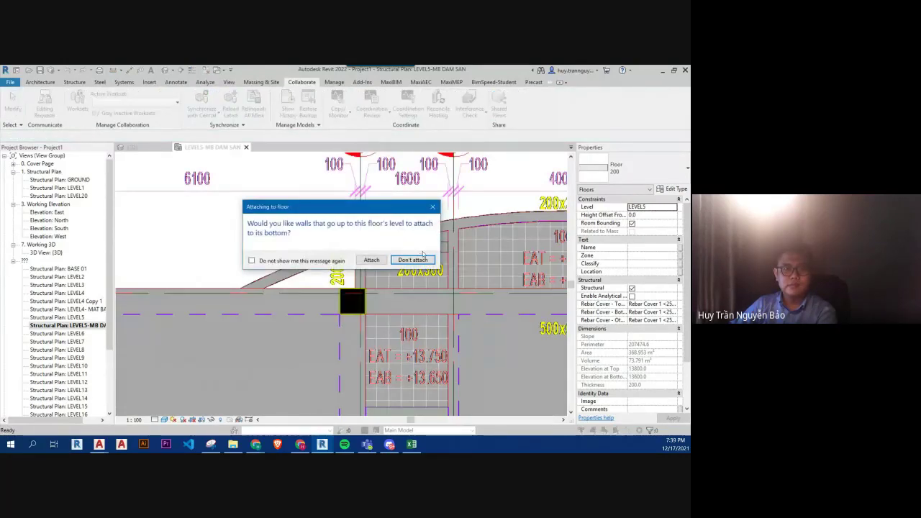
click(413, 260)
scroll(508, 255, down, 2)
scroll(509, 255, down, 2)
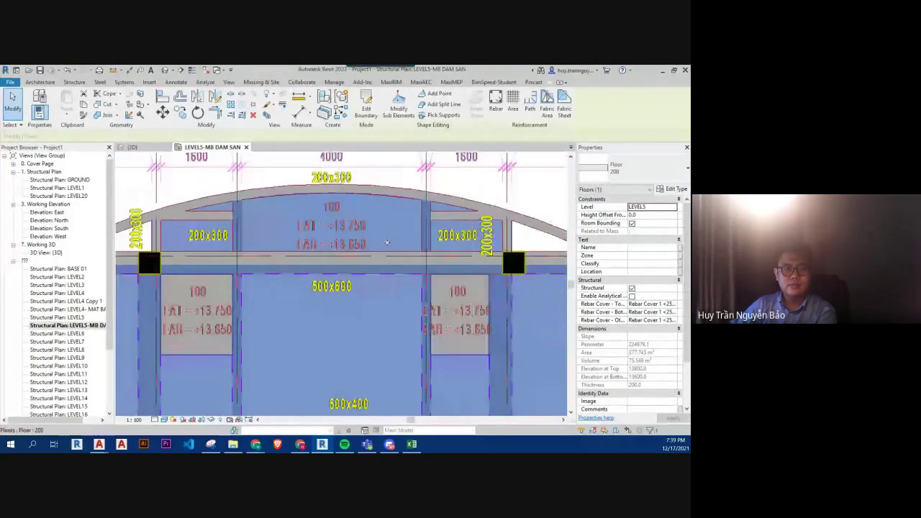
scroll(508, 255, down, 2)
middle_drag(541, 218, 446, 218)
key(Escape)
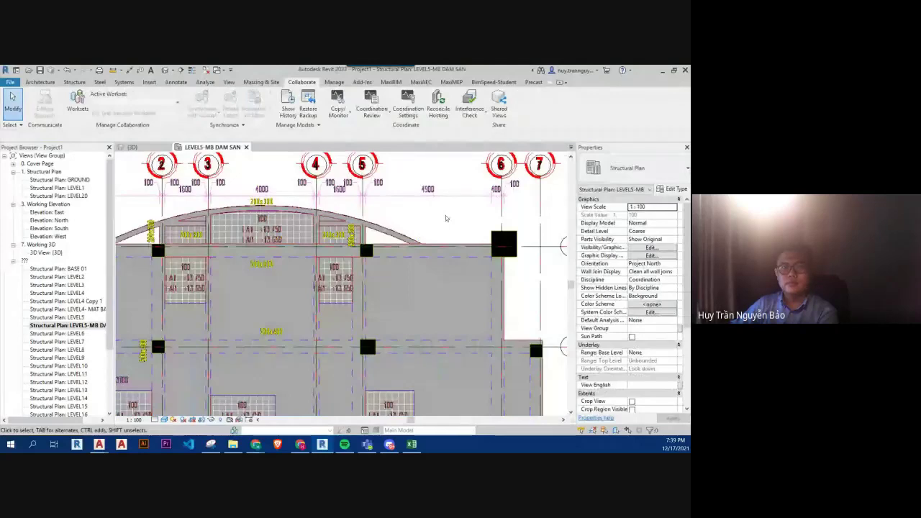
scroll(354, 236, up, 2)
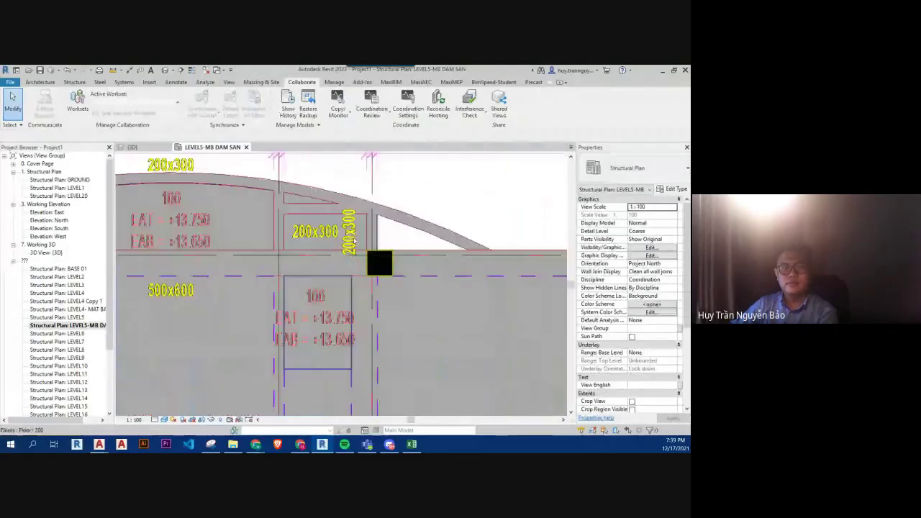
click(132, 147)
shift+middle_drag(312, 355, 229, 305)
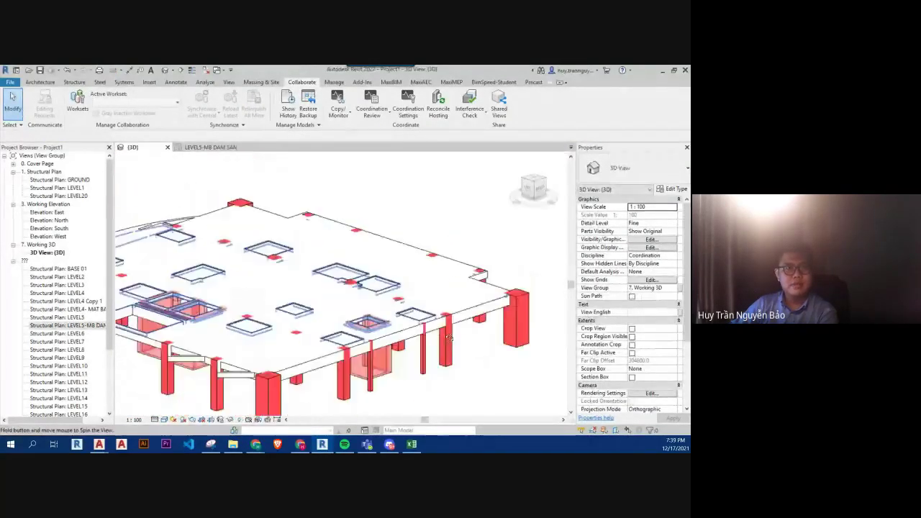
scroll(240, 251, up, 3)
scroll(258, 241, up, 1)
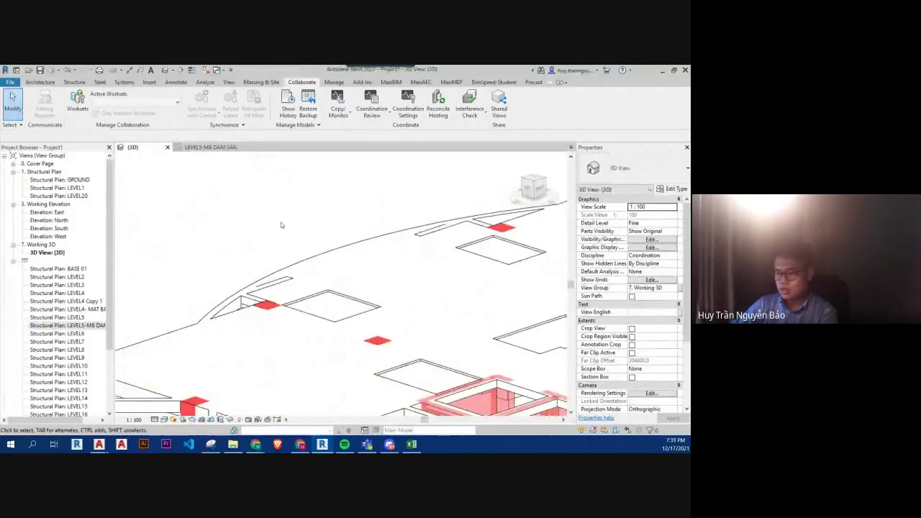
middle_drag(282, 226, 324, 267)
mouse_move(376, 303)
shift+middle_down()
mouse_move(390, 343)
mouse_move(353, 294)
shift+middle_up()
key(Escape)
click(344, 240)
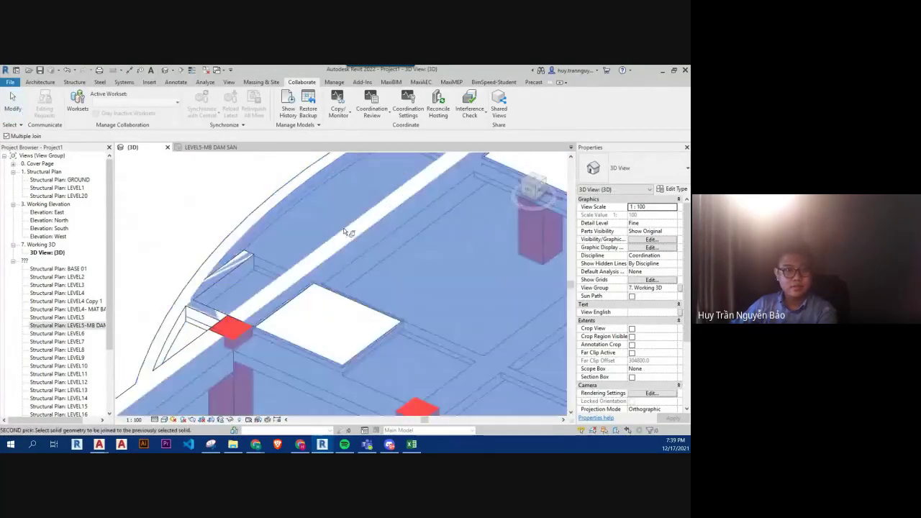
click(330, 321)
key(Escape)
click(330, 324)
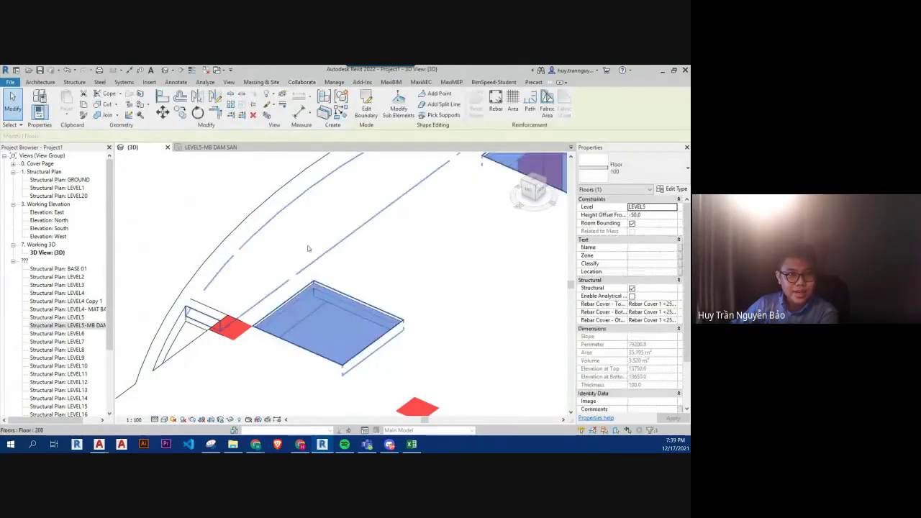
click(308, 245)
- Return to the Level 5 beam plan and open and close the floor's boundary sketch without changes
click(209, 147)
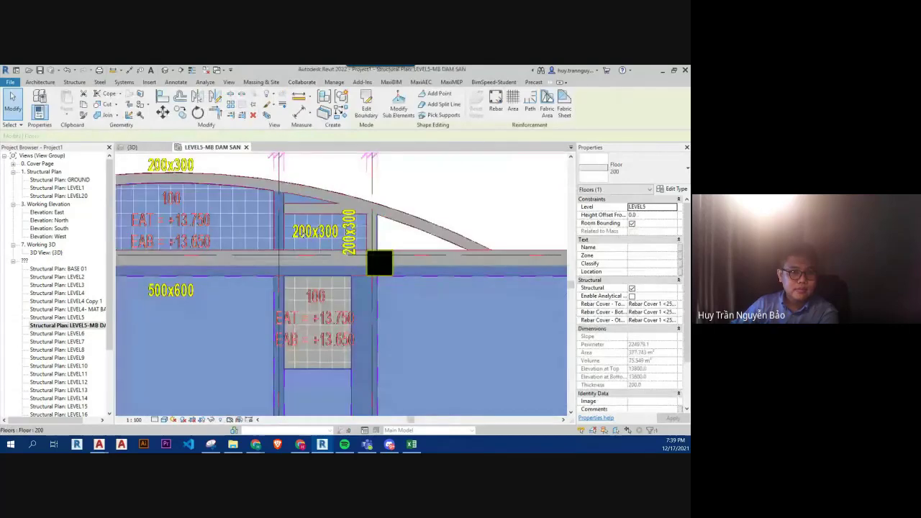
middle_drag(254, 247, 376, 244)
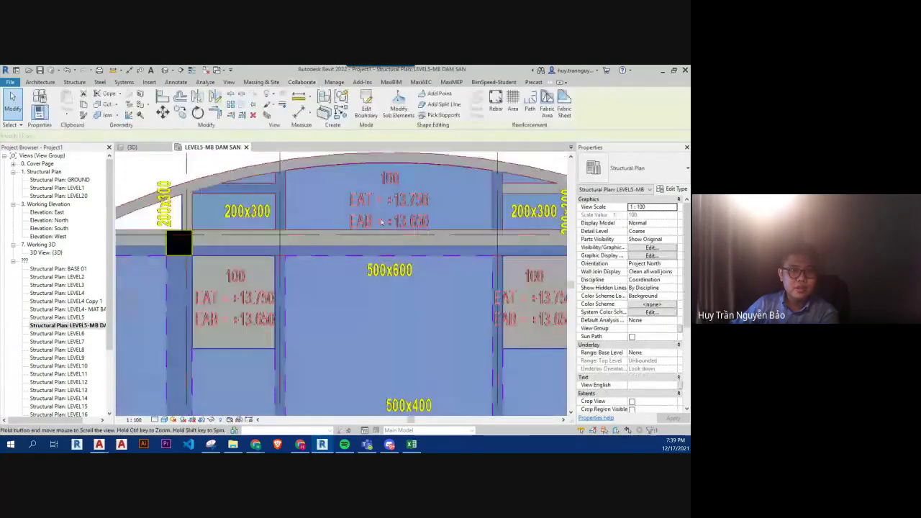
click(366, 107)
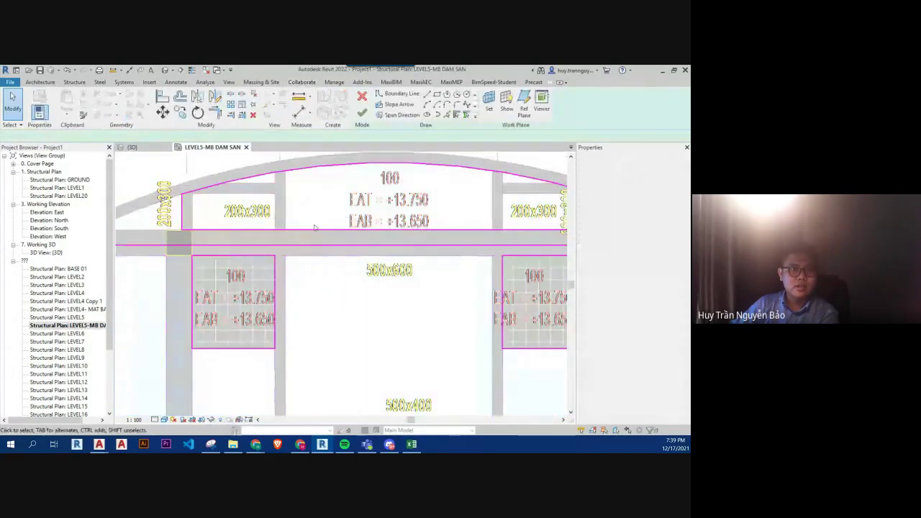
scroll(298, 228, down, 2)
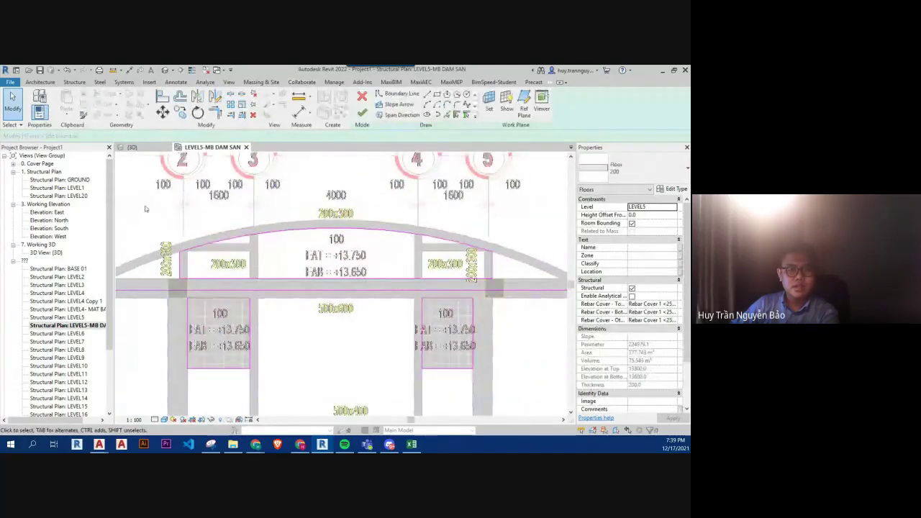
click(362, 113)
scroll(381, 246, up, 2)
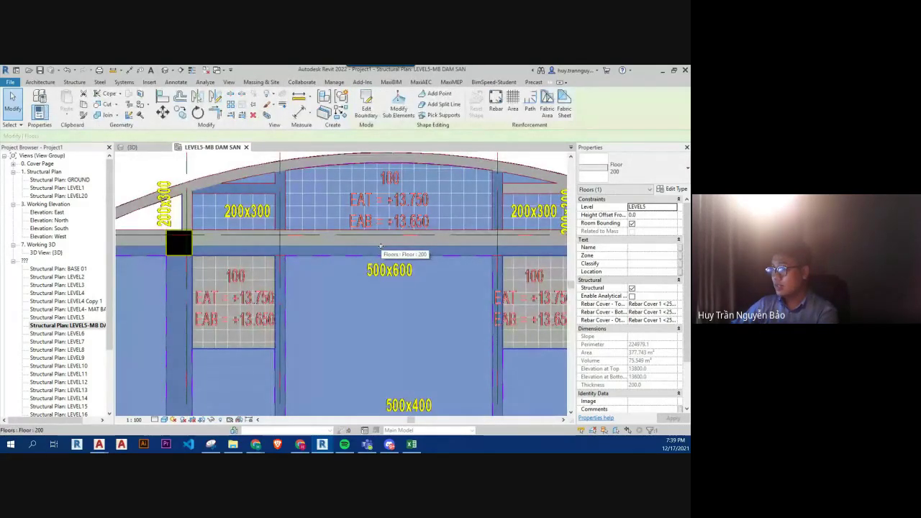
click(366, 106)
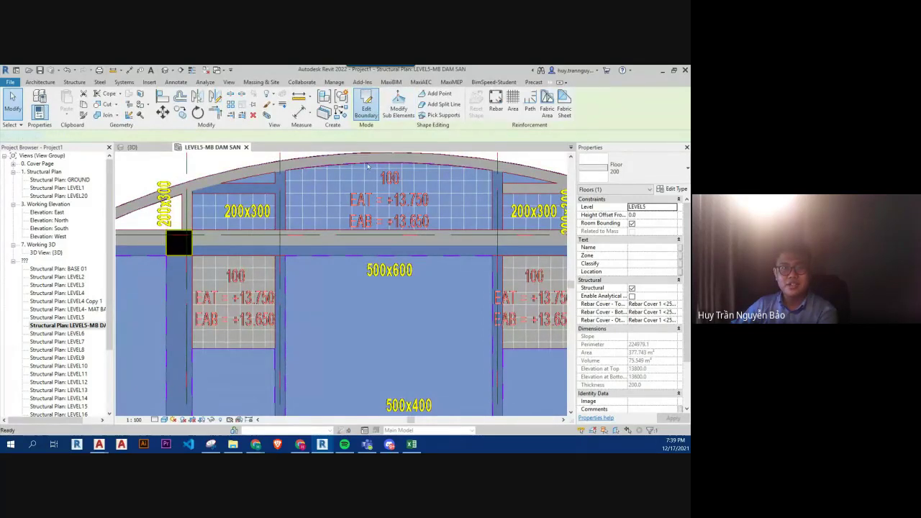
scroll(319, 242, down, 2)
scroll(288, 277, down, 1)
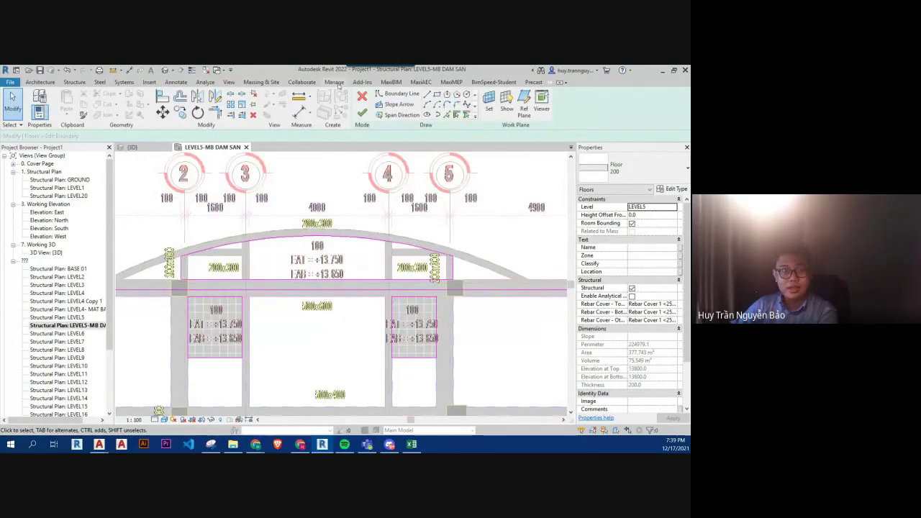
click(362, 113)
scroll(329, 231, up, 2)
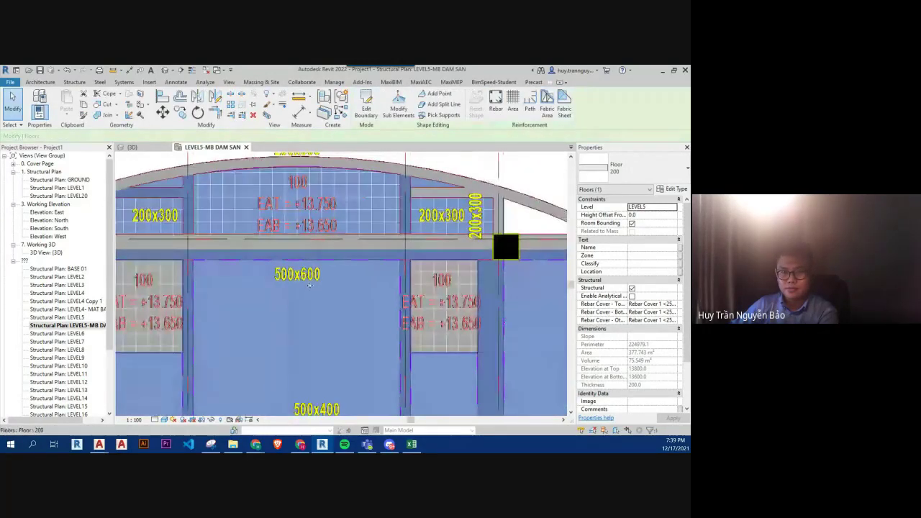
scroll(329, 231, down, 1)
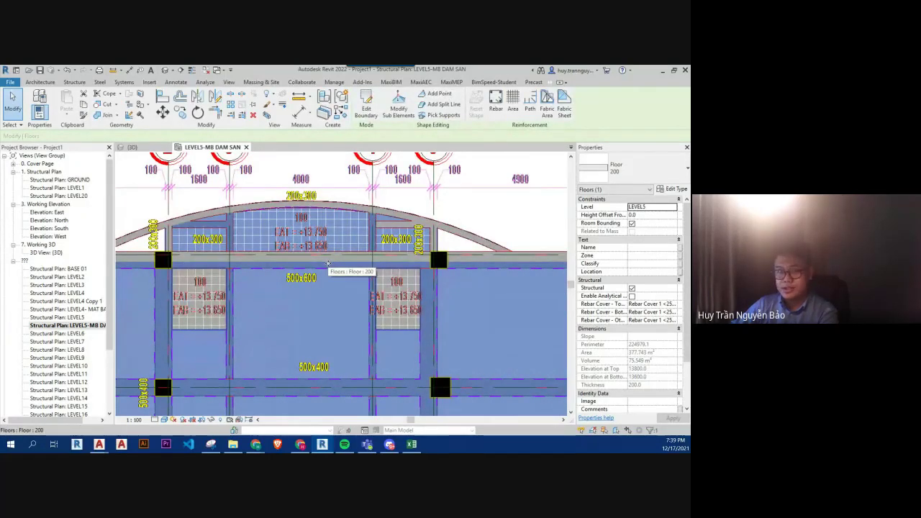
scroll(328, 264, down, 1)
scroll(328, 264, down, 1)
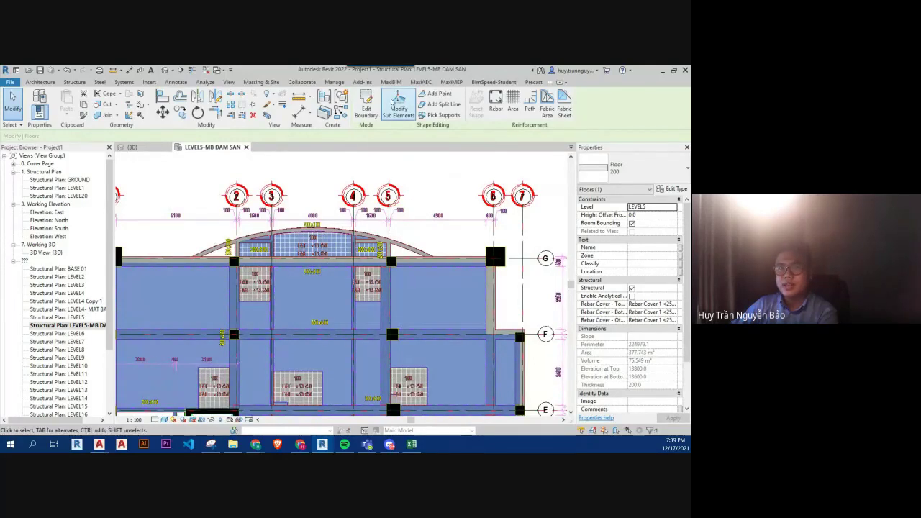
- Copy the four arch-edge sketch lines from the 200 mm floor's boundary and finish the edit
click(367, 107)
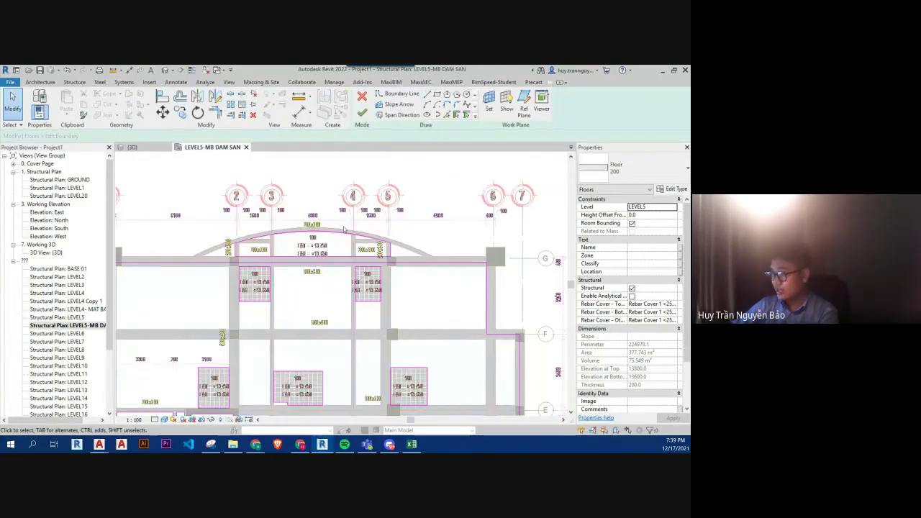
drag(283, 235, 416, 267)
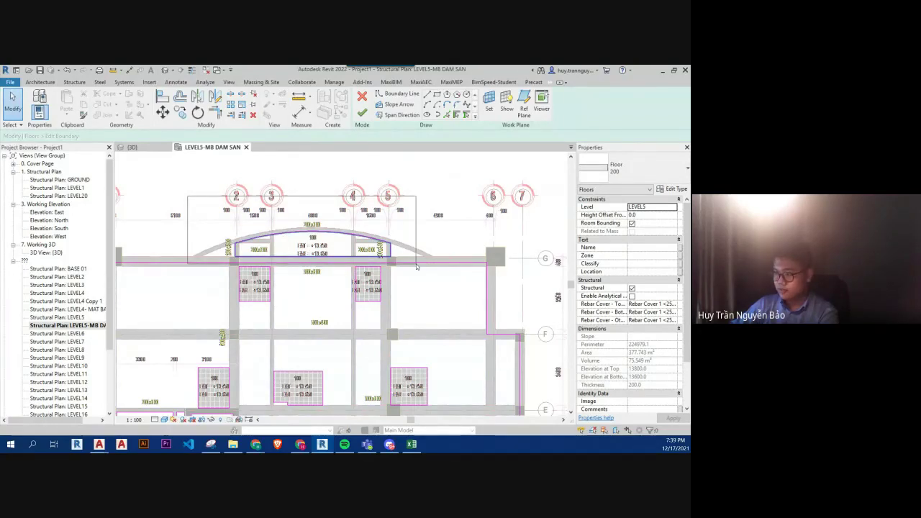
drag(417, 266, 416, 267)
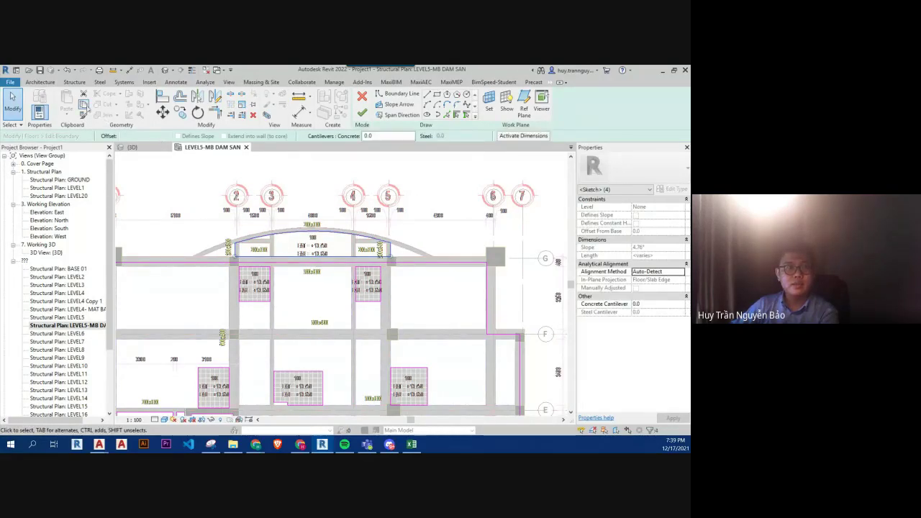
click(84, 106)
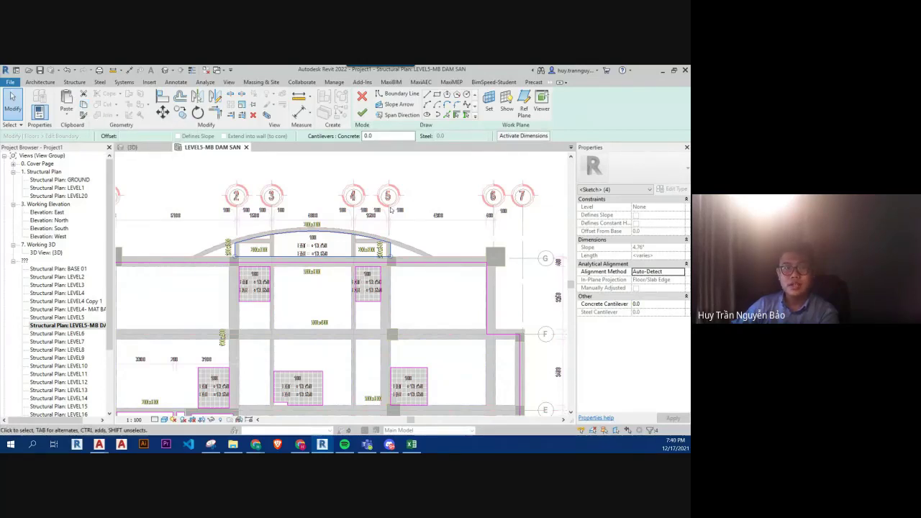
key(Escape)
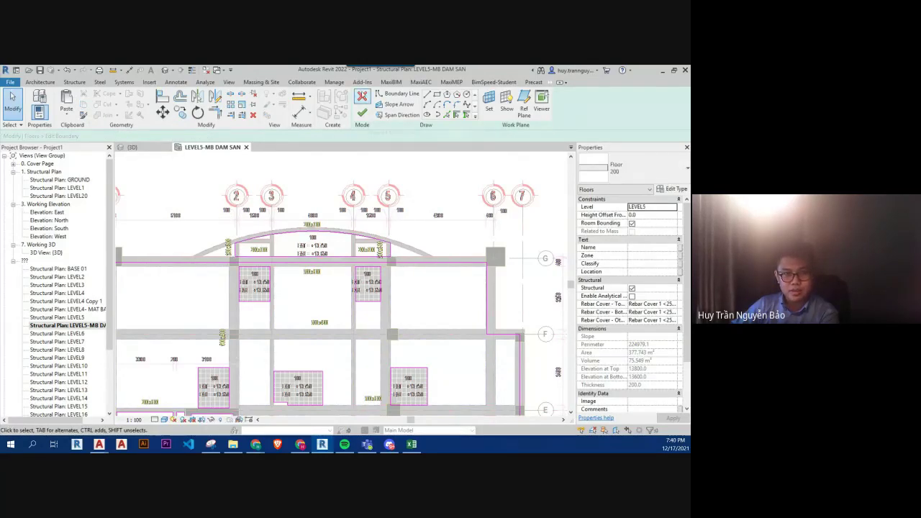
click(362, 113)
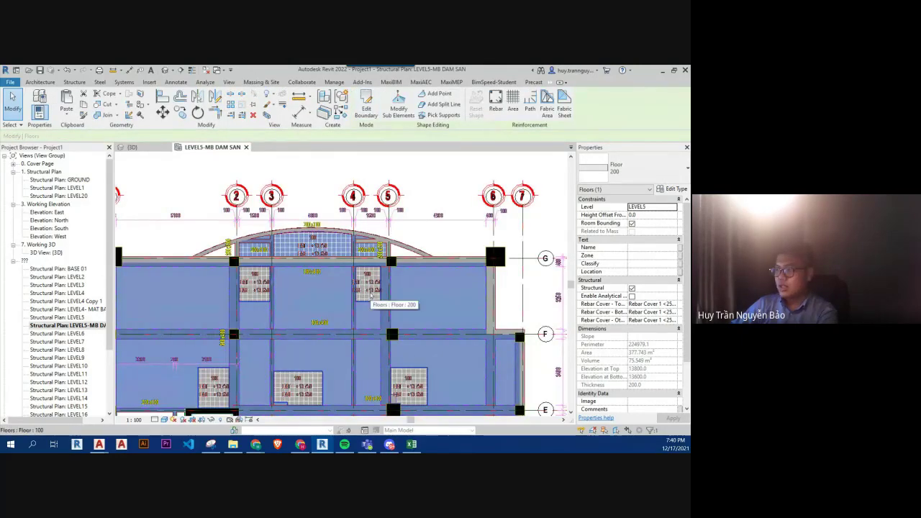
key(Escape)
- Paste the copied arch lines into the 100 mm floor's boundary, Aligned to Current View
click(371, 293)
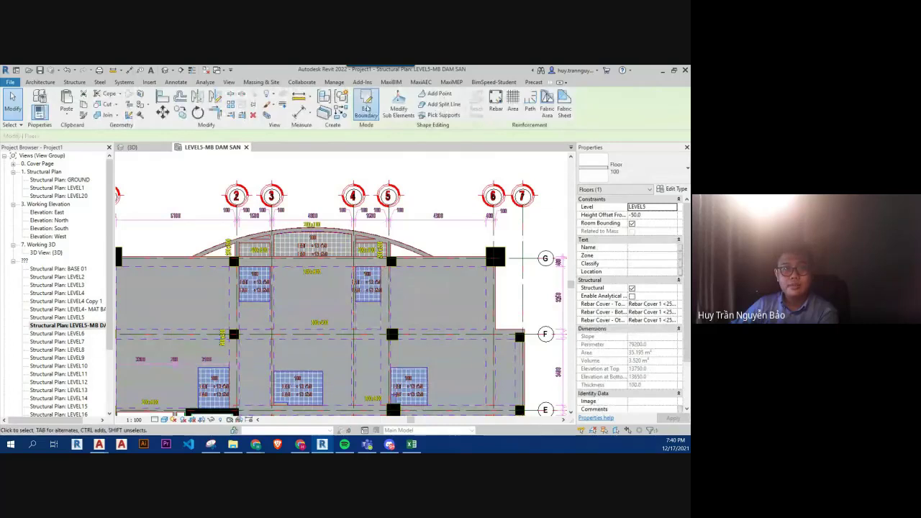
click(366, 108)
click(65, 116)
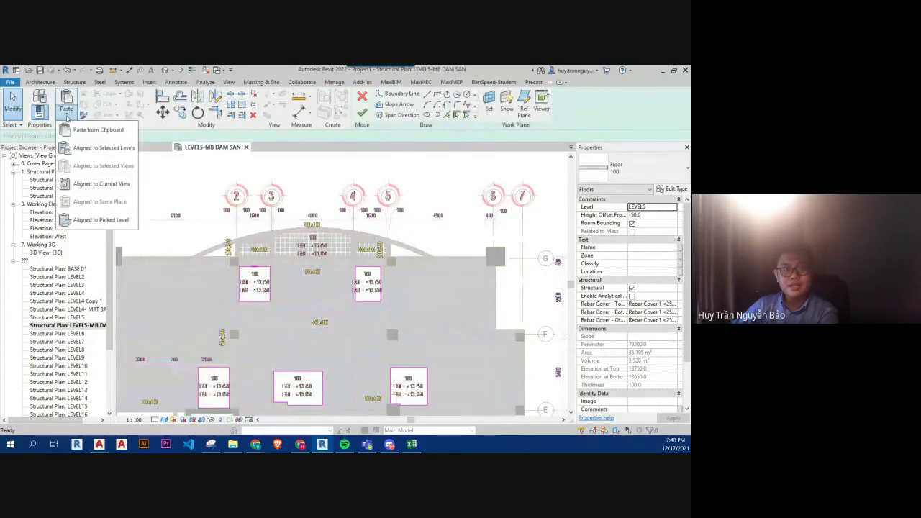
click(70, 119)
click(69, 119)
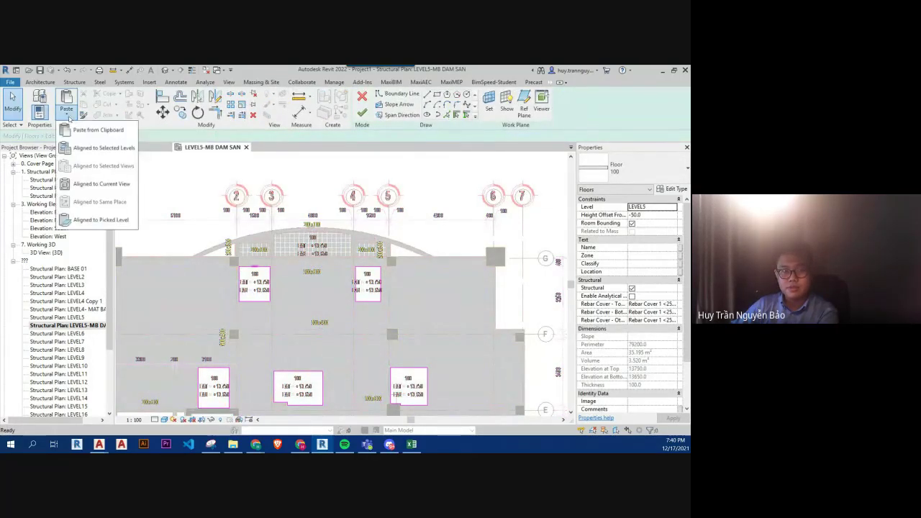
click(106, 191)
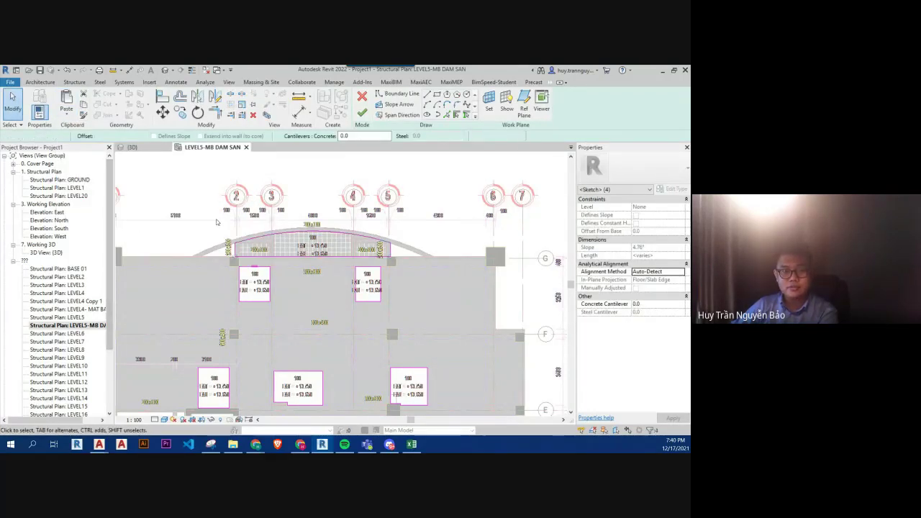
- Finish the 100 mm floor's boundary sketch, choosing not to attach walls
click(346, 162)
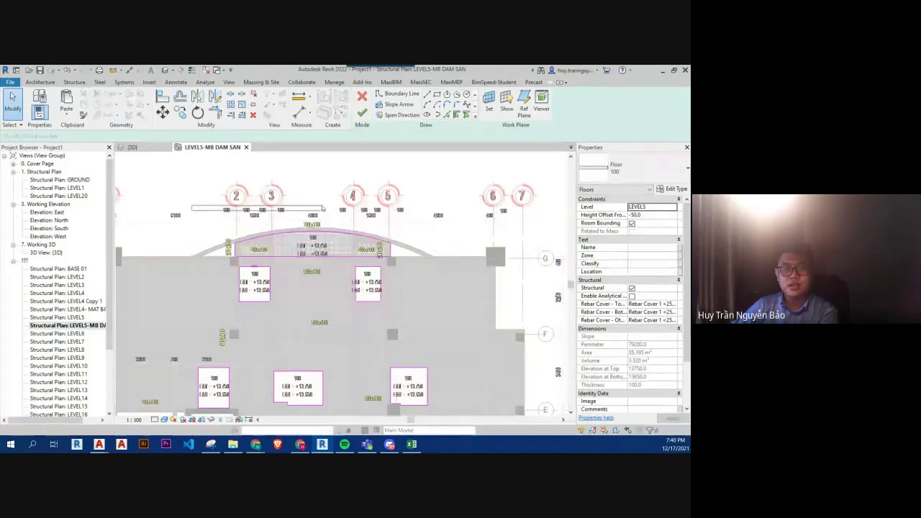
click(362, 113)
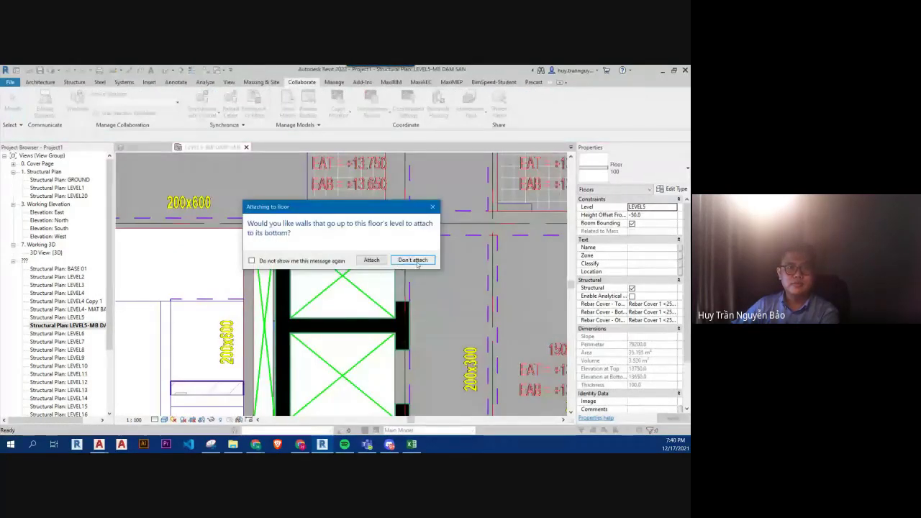
click(413, 261)
scroll(418, 265, down, 5)
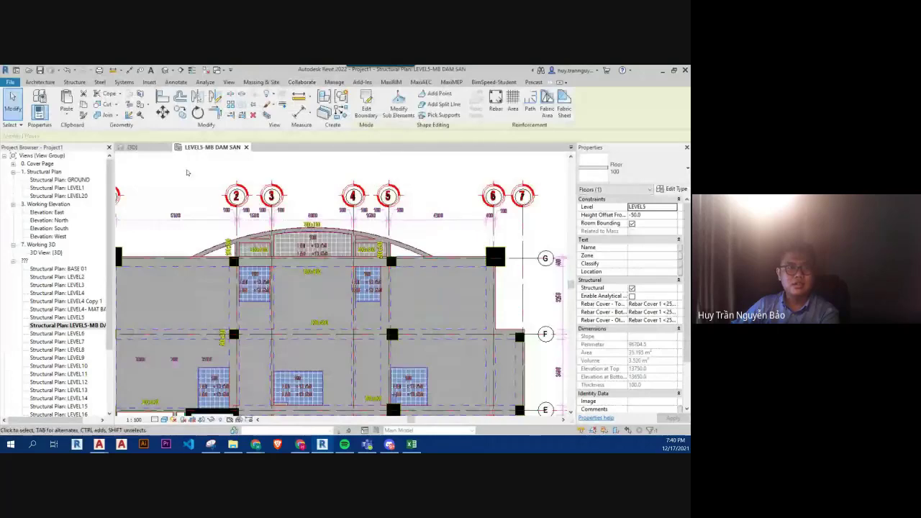
- Check the {3D} view, then finish the slab sketch in LEVEL5-MB DAM SAN and dismiss the warning
click(150, 151)
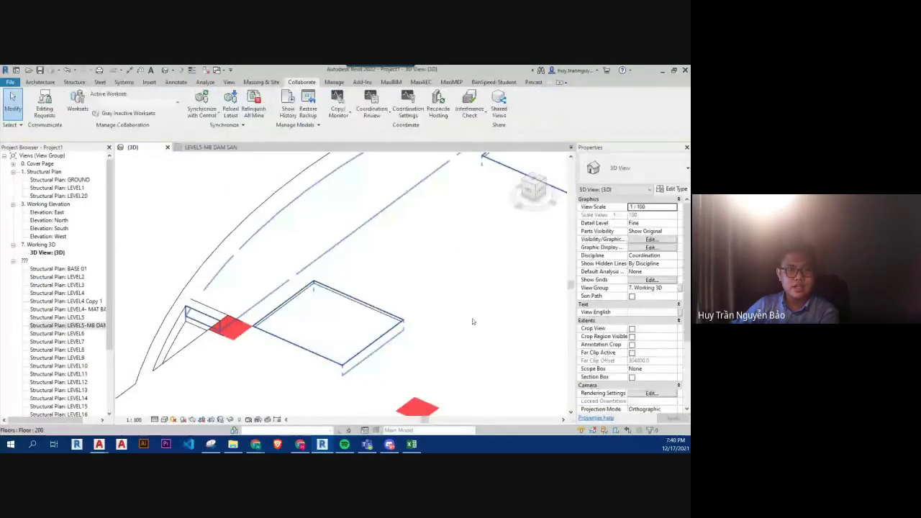
middle_drag(473, 319, 437, 318)
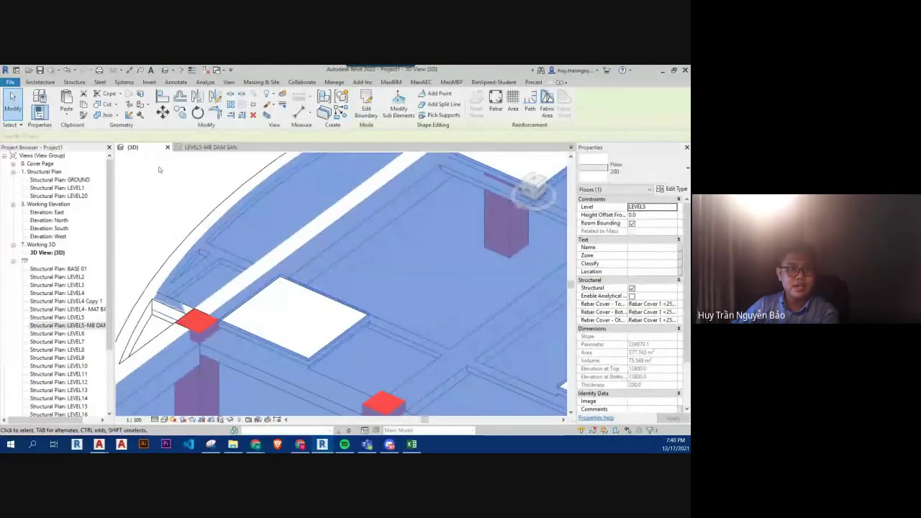
double_click(89, 326)
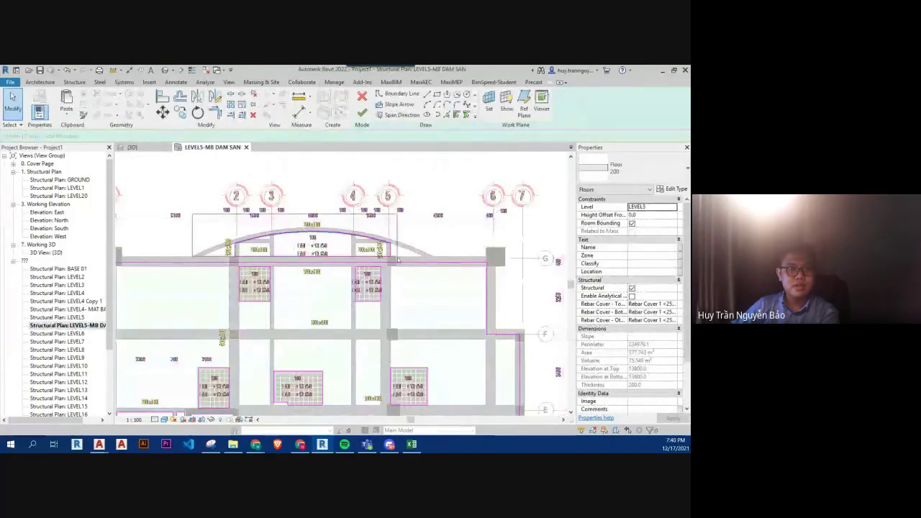
click(362, 113)
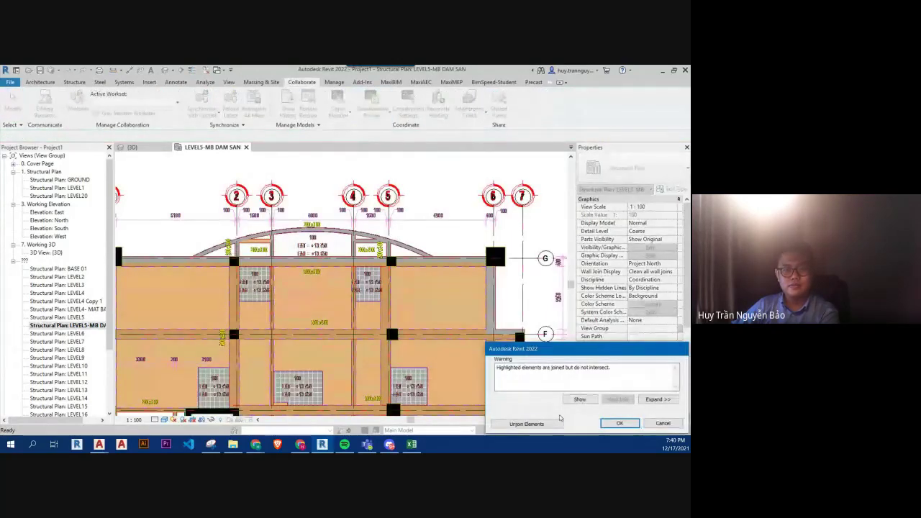
click(557, 425)
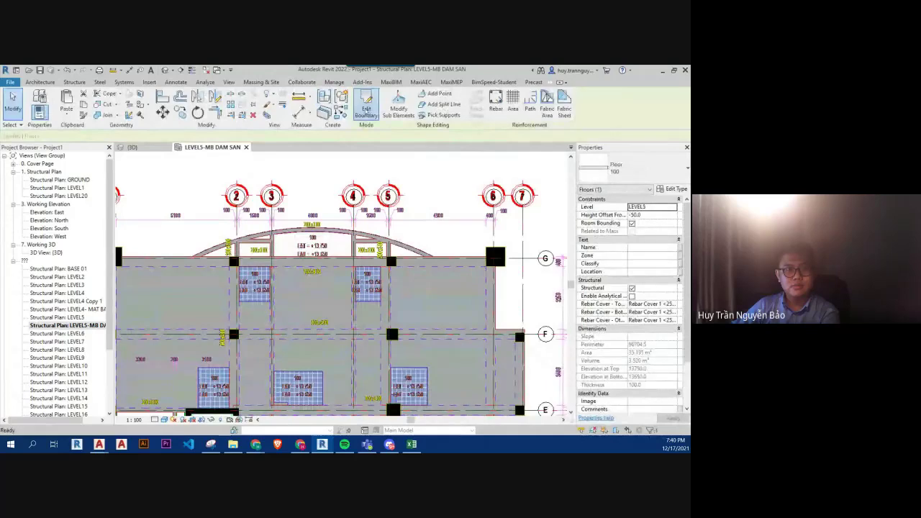
- Re-edit the 100 mm floor's arch-edge boundary lines and finish without attaching walls
click(366, 112)
scroll(253, 245, up, 3)
scroll(254, 245, up, 1)
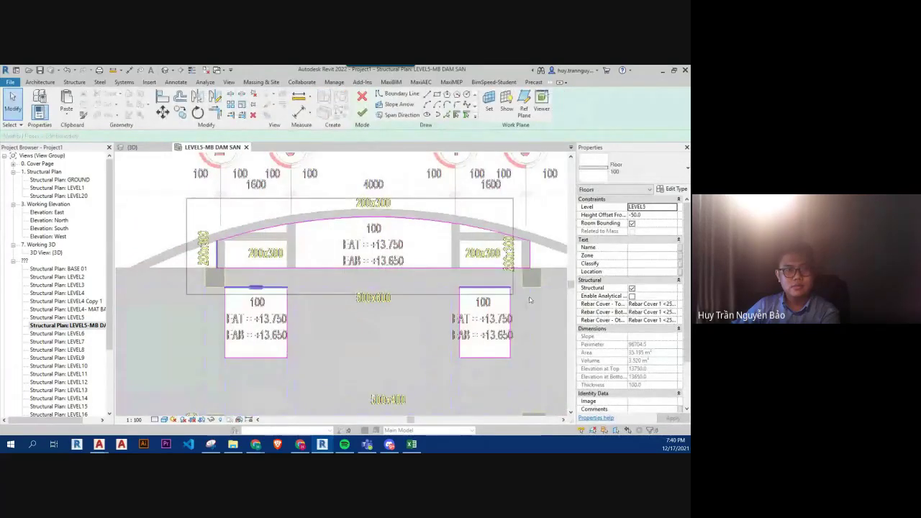
drag(530, 300, 286, 208)
click(362, 113)
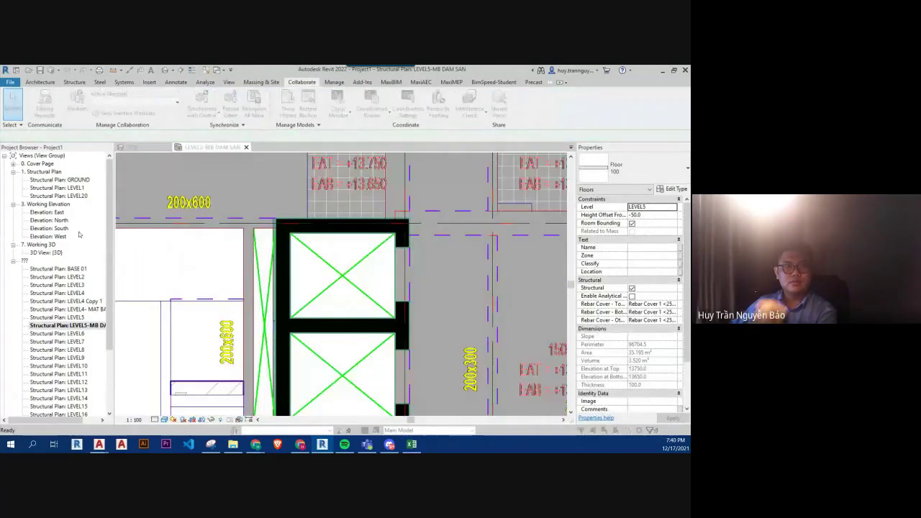
click(413, 260)
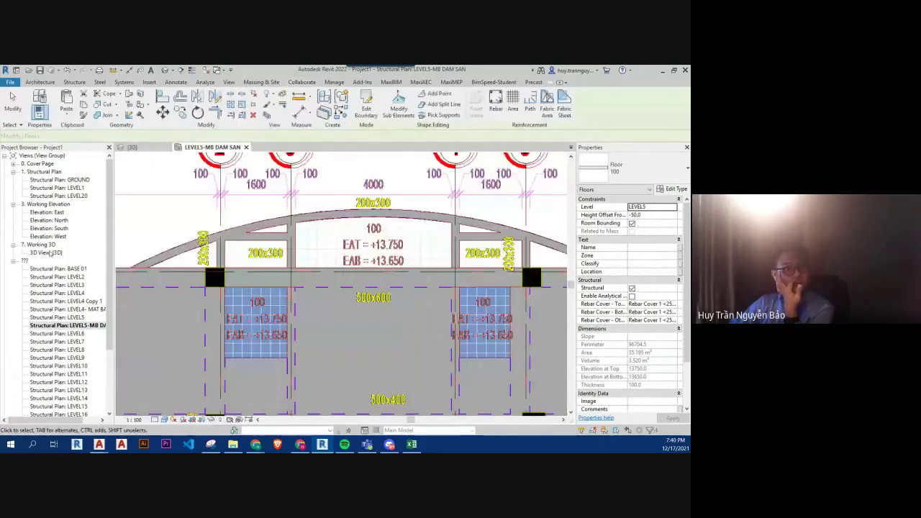
- Inspect the Level 5 floors along the curved beam in the {3D} view
double_click(47, 253)
scroll(141, 262, down, 3)
click(240, 232)
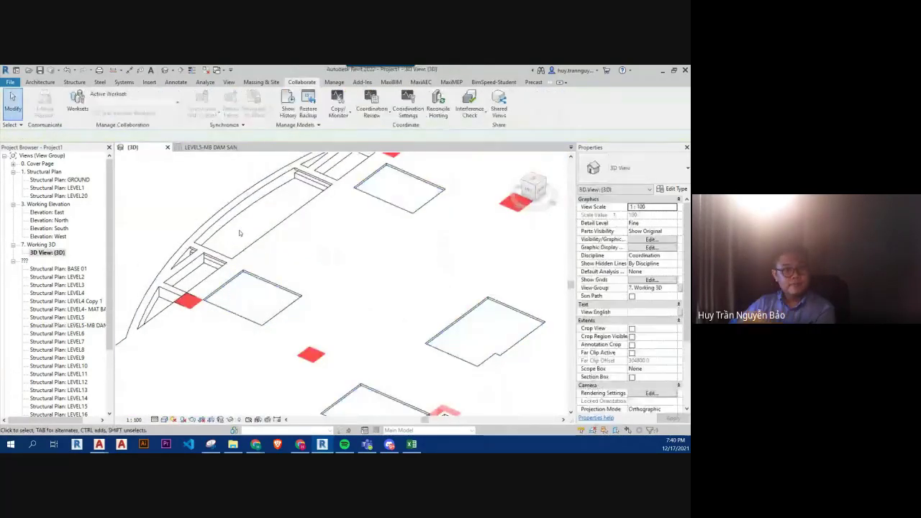
scroll(258, 300, up, 2)
click(258, 299)
mouse_move(258, 299)
shift+middle_down()
mouse_move(396, 315)
mouse_move(313, 269)
shift+middle_up()
scroll(314, 270, down, 4)
scroll(324, 272, up, 1)
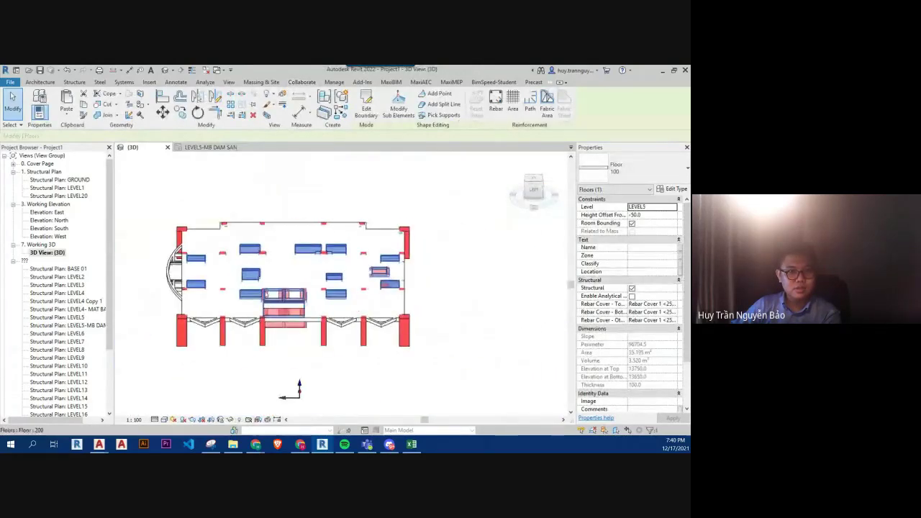
scroll(326, 271, up, 2)
scroll(354, 280, up, 2)
click(354, 280)
mouse_move(358, 288)
shift+middle_down()
mouse_move(347, 263)
mouse_move(417, 226)
shift+middle_up()
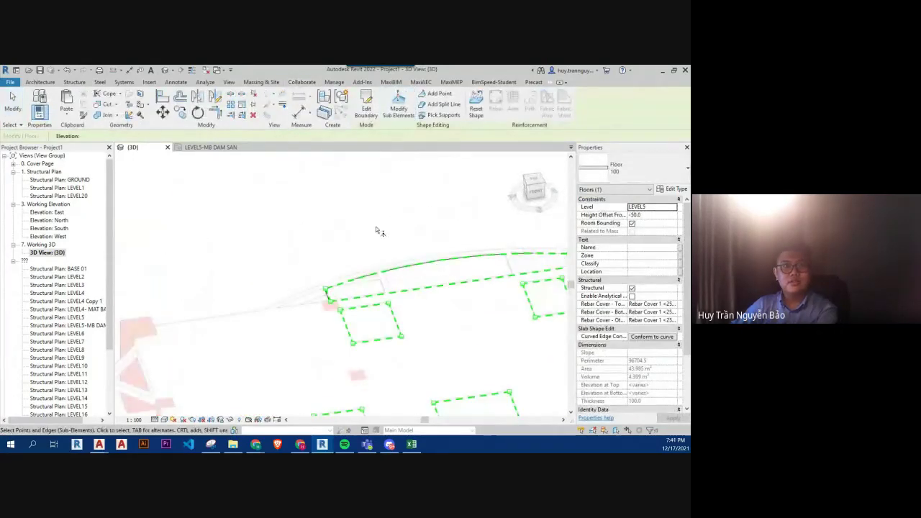
- Select the 100 mm floor by the arch and open its boundary sketch
click(378, 230)
click(373, 321)
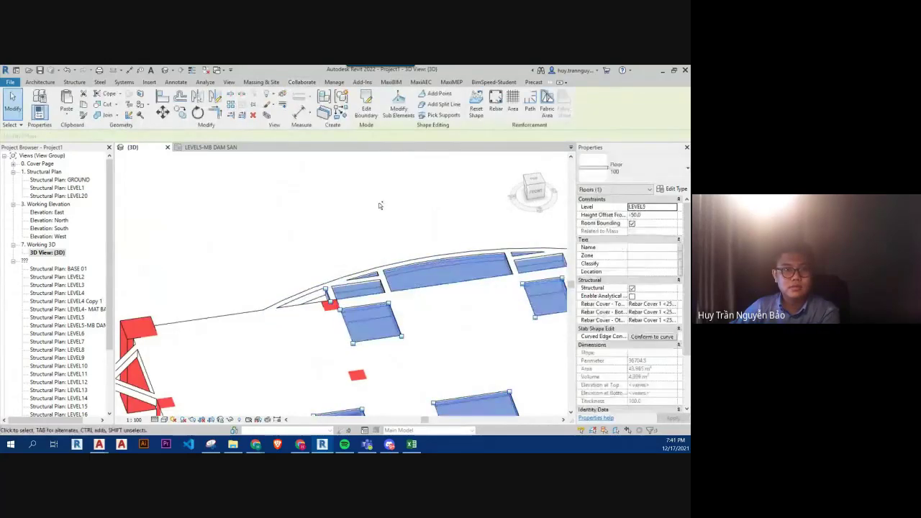
click(372, 247)
click(373, 321)
click(366, 107)
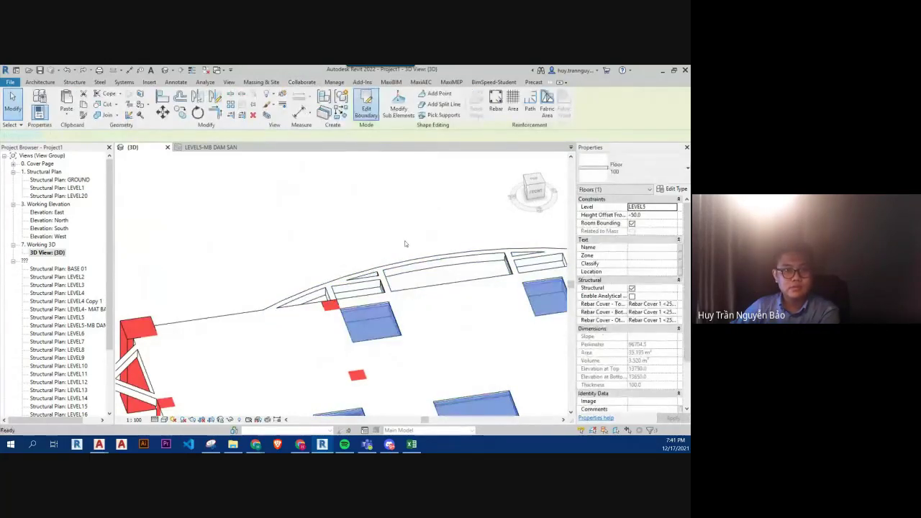
shift+middle_drag(406, 247, 460, 285)
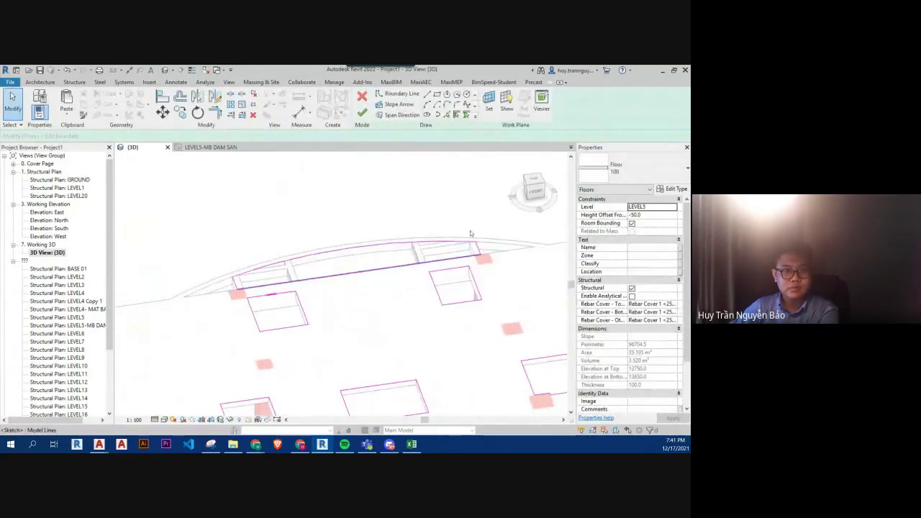
- Window-select the boundary lines from the Top view and finish without attaching walls, leaving 35.193 m²
click(532, 182)
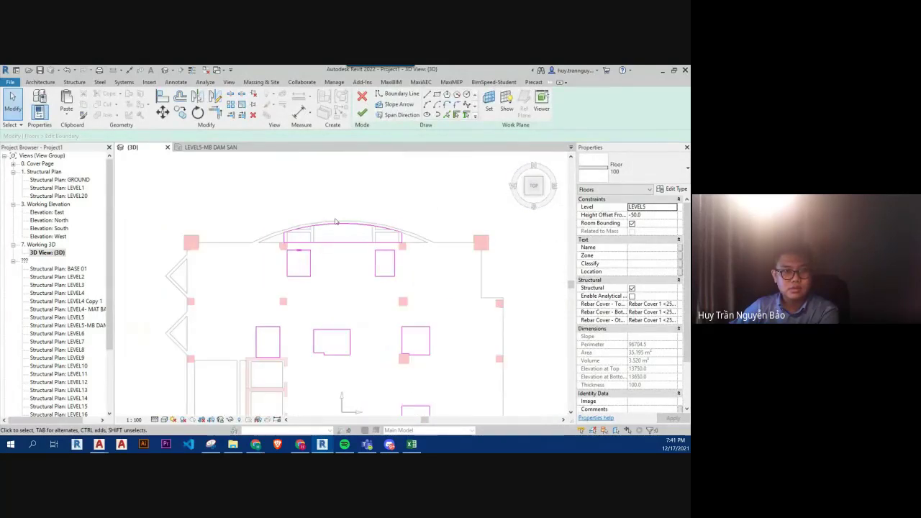
scroll(336, 222, up, 2)
scroll(195, 210, up, 2)
scroll(198, 198, down, 2)
mouse_move(197, 193)
mouse_down()
mouse_move(517, 279)
mouse_move(520, 336)
mouse_up()
scroll(497, 316, down, 3)
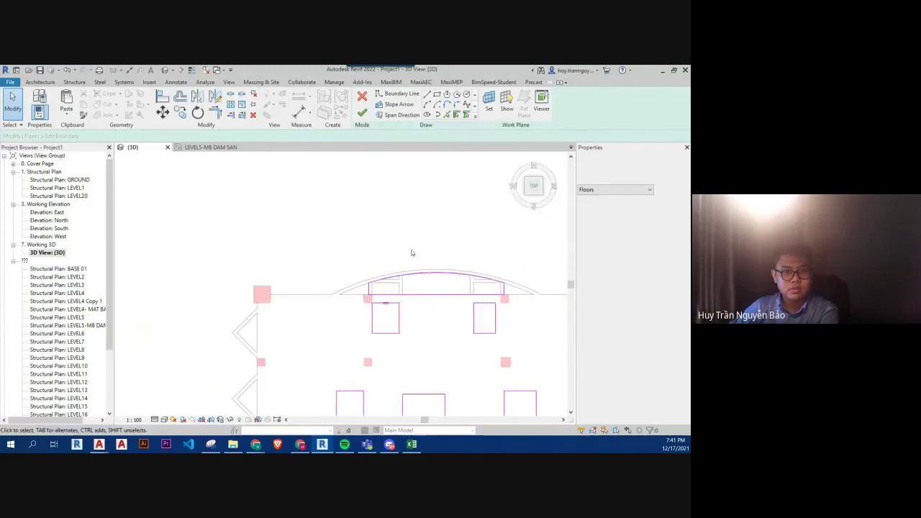
scroll(405, 251, down, 3)
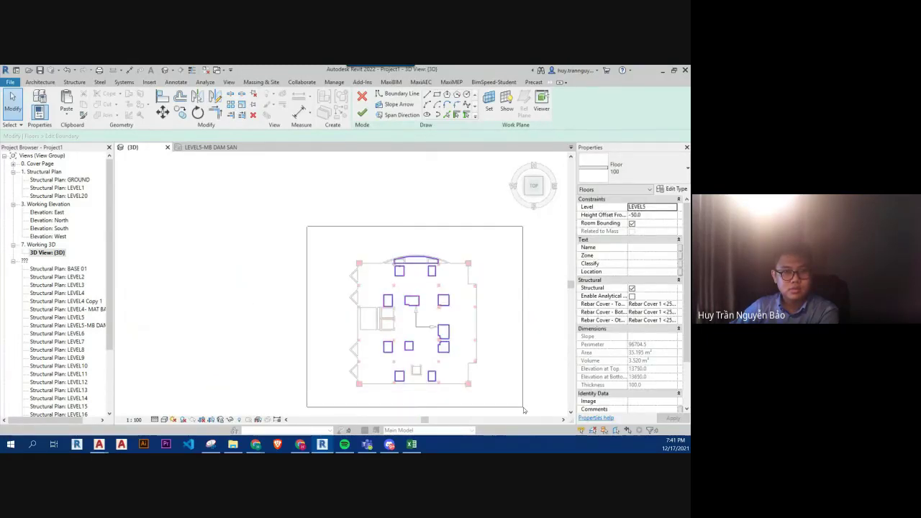
click(362, 113)
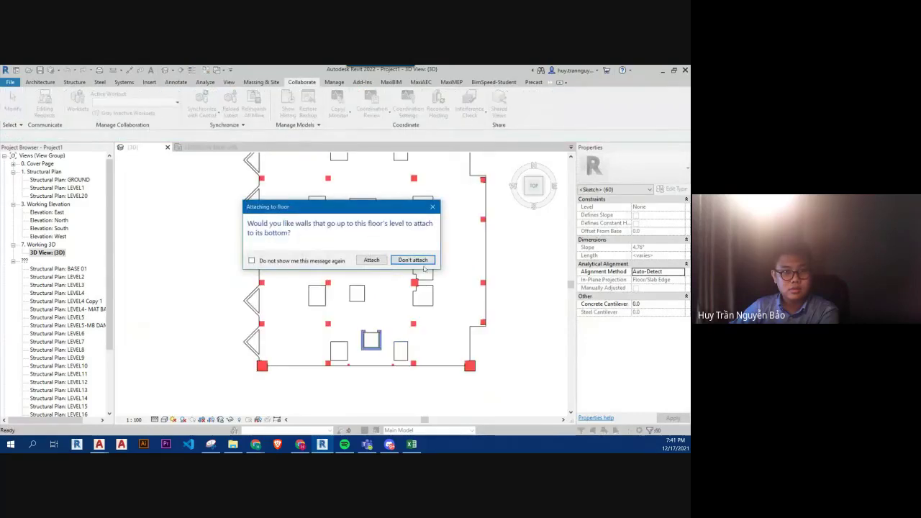
key(Return)
- Set the visual style to Shaded and orbit the model
click(163, 419)
click(189, 393)
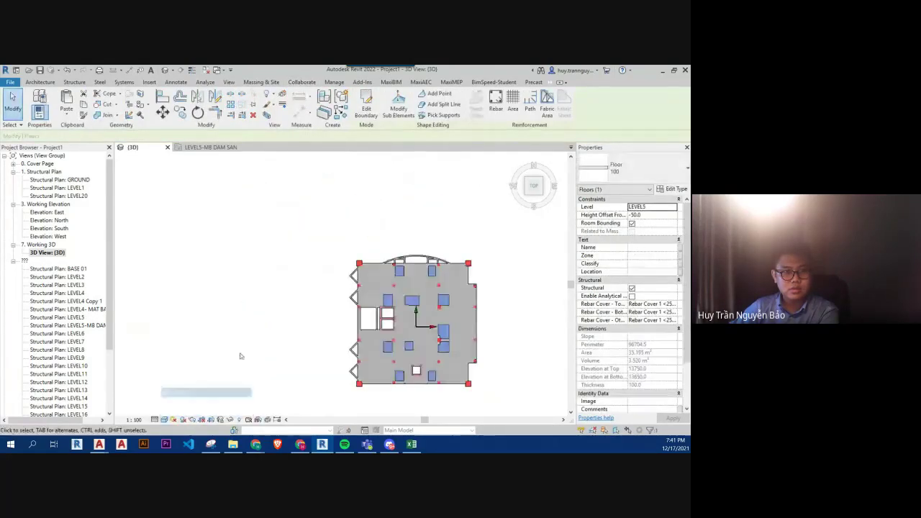
mouse_move(262, 354)
shift+middle_down()
mouse_move(311, 314)
mouse_move(422, 311)
mouse_move(379, 355)
shift+middle_up()
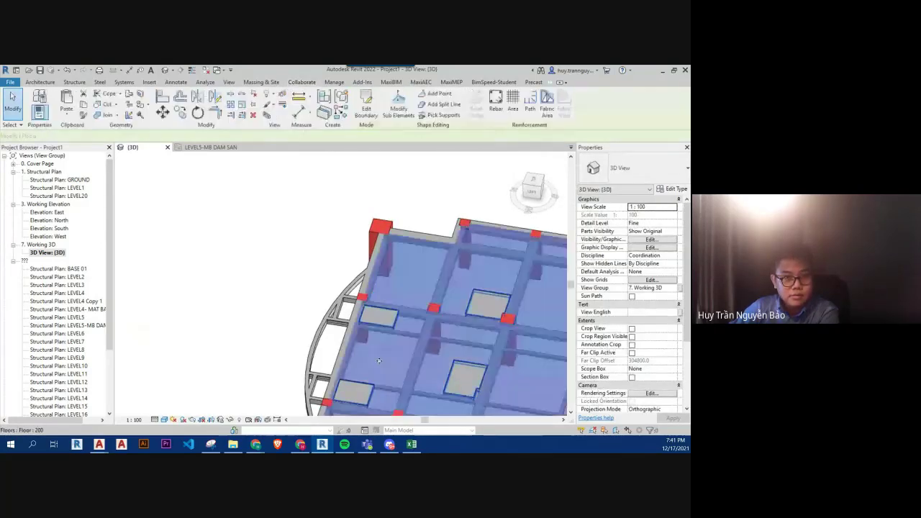
- Select the 100 mm floor, re-finish its boundary sketch without attaching walls, and inspect the openings
scroll(370, 290, up, 5)
key(Escape)
scroll(389, 292, up, 3)
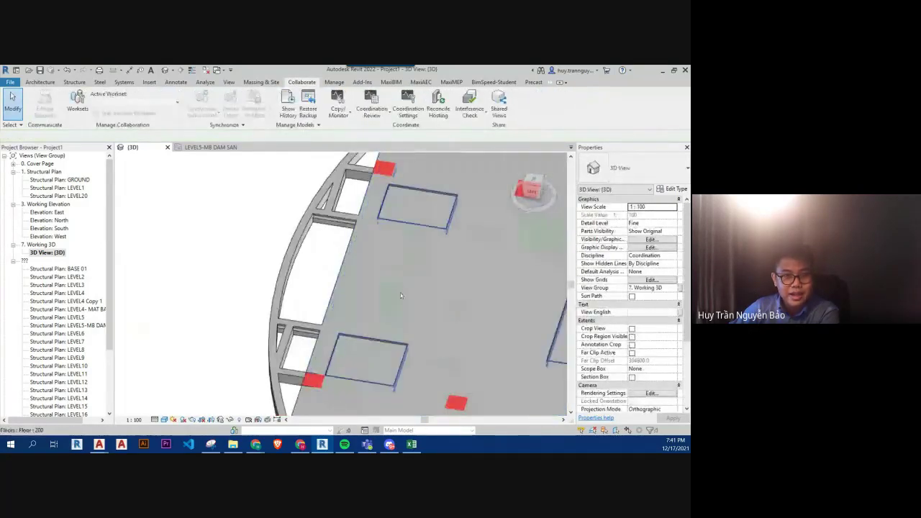
click(401, 296)
click(392, 215)
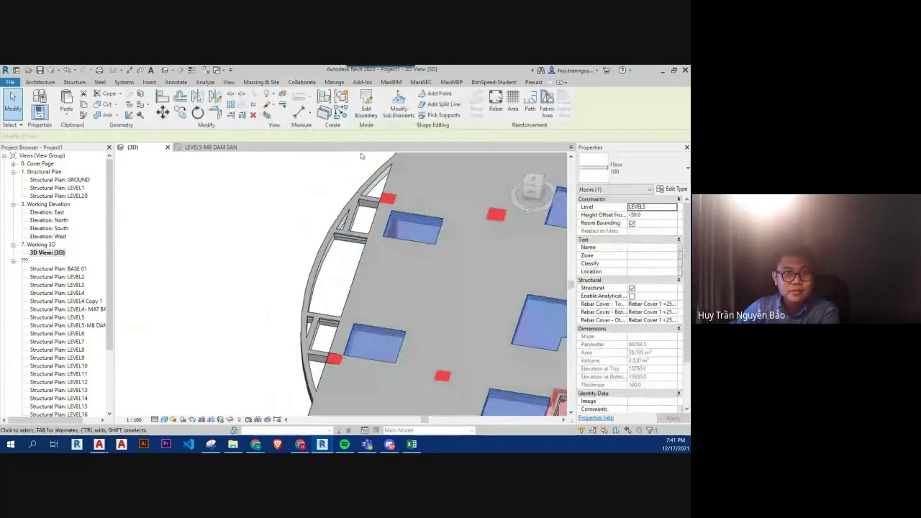
click(364, 115)
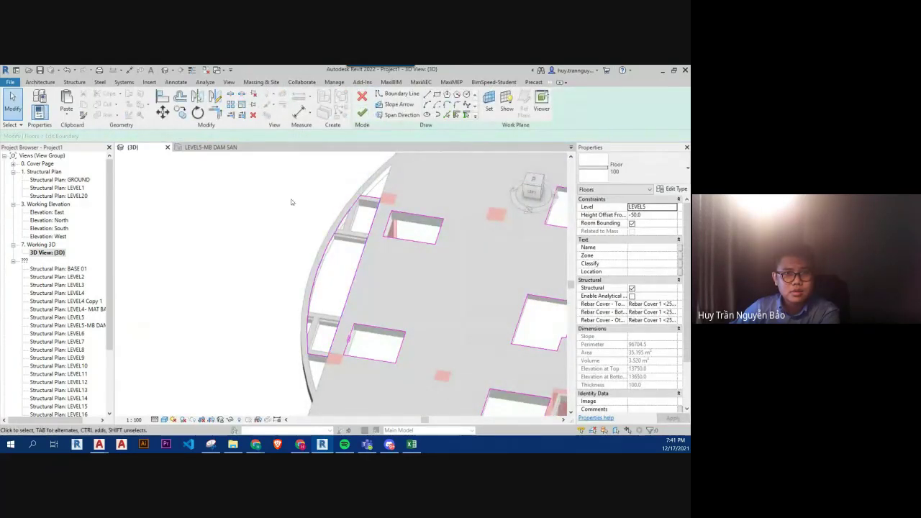
mouse_move(238, 166)
mouse_down()
mouse_move(491, 402)
mouse_move(279, 276)
mouse_up()
click(362, 113)
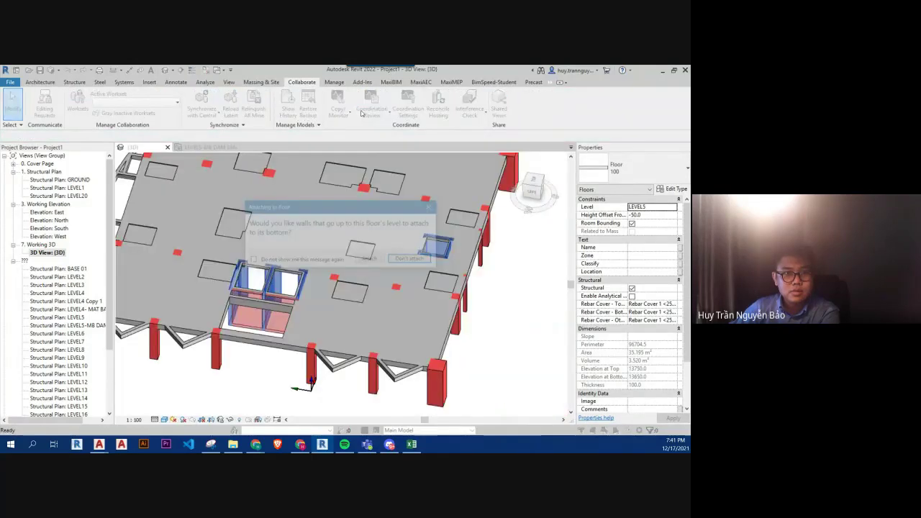
click(413, 262)
scroll(413, 262, up, 5)
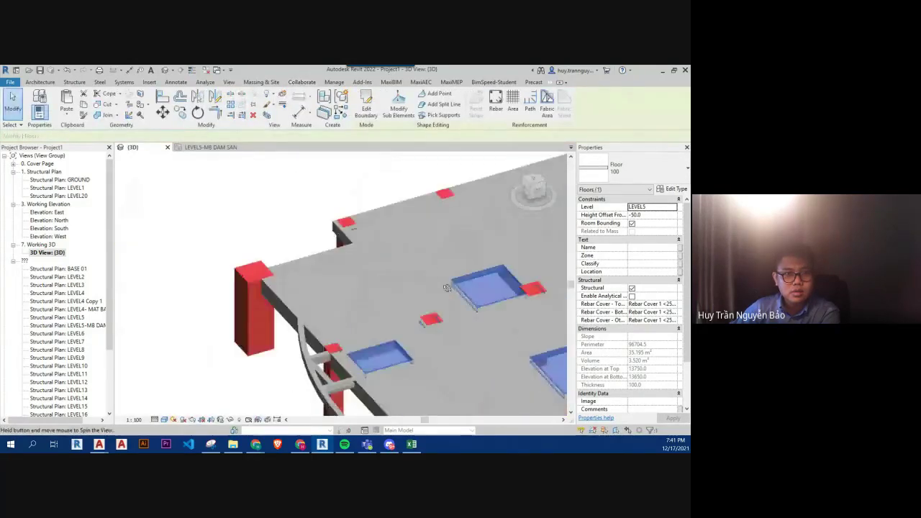
shift+middle_drag(412, 261, 363, 246)
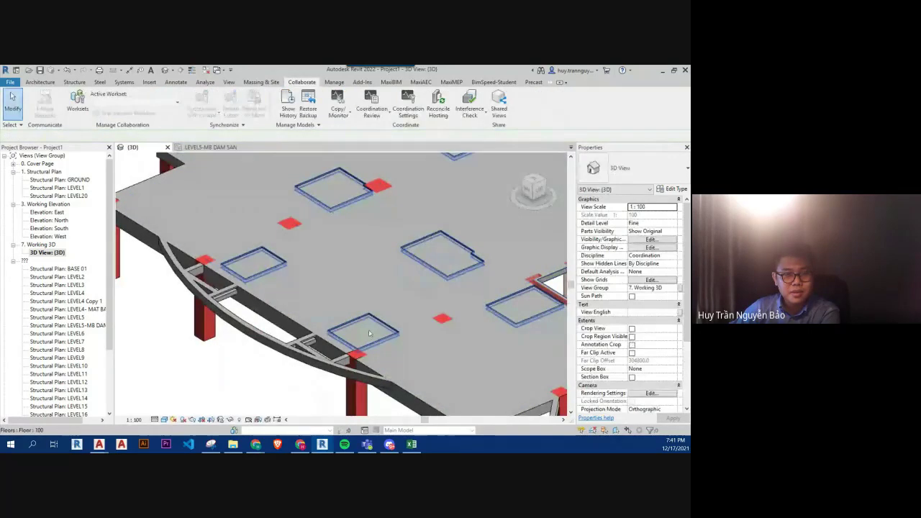
- Sketch an extra rectangular boundary region, growing the 100 mm floor to 50.107 m²
click(367, 107)
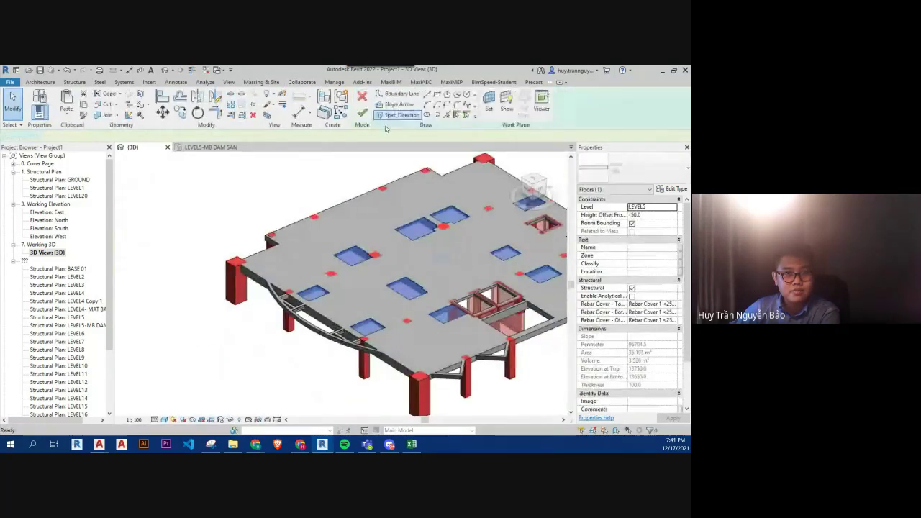
click(198, 336)
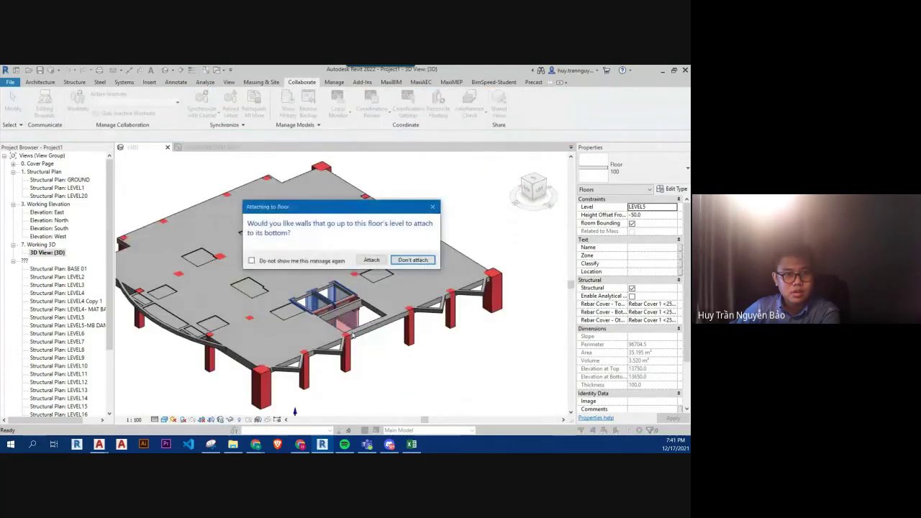
click(408, 263)
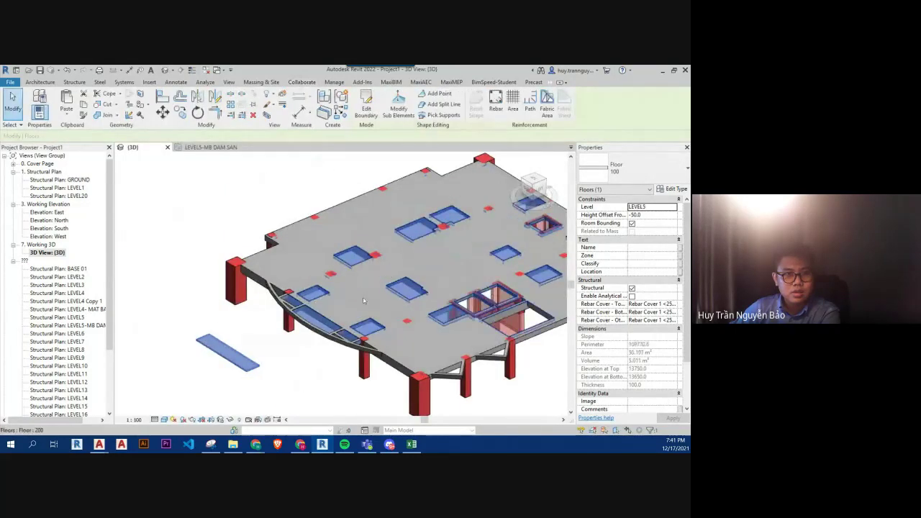
- Delete the stray small outline from the Level 5 floor sketch and finish the edit
click(262, 377)
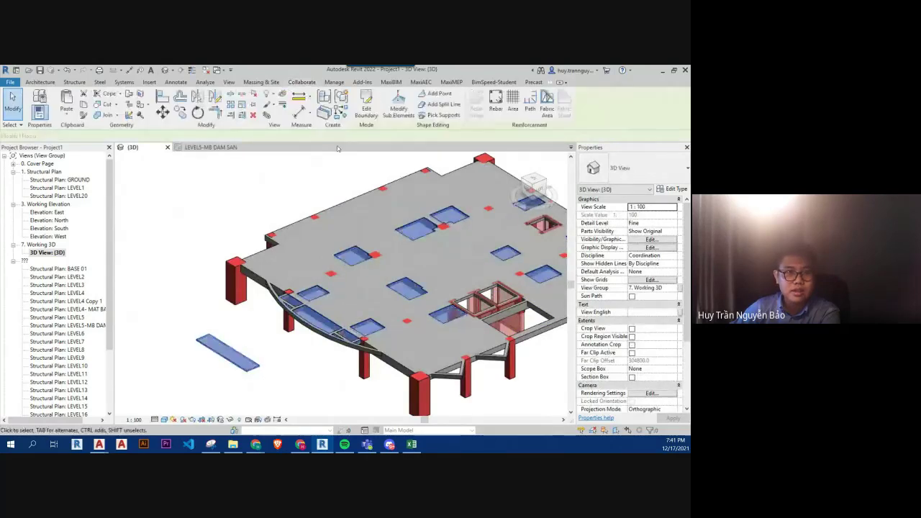
double_click(321, 302)
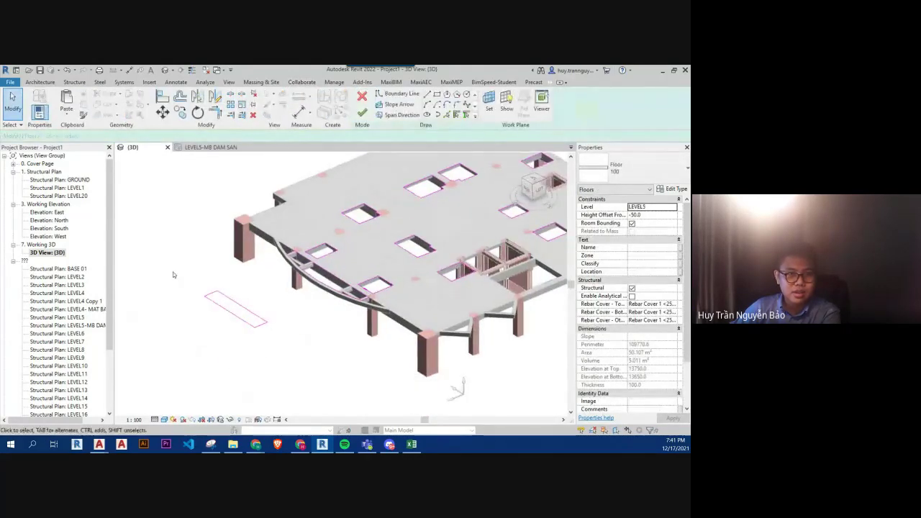
drag(297, 378, 290, 366)
key(Delete)
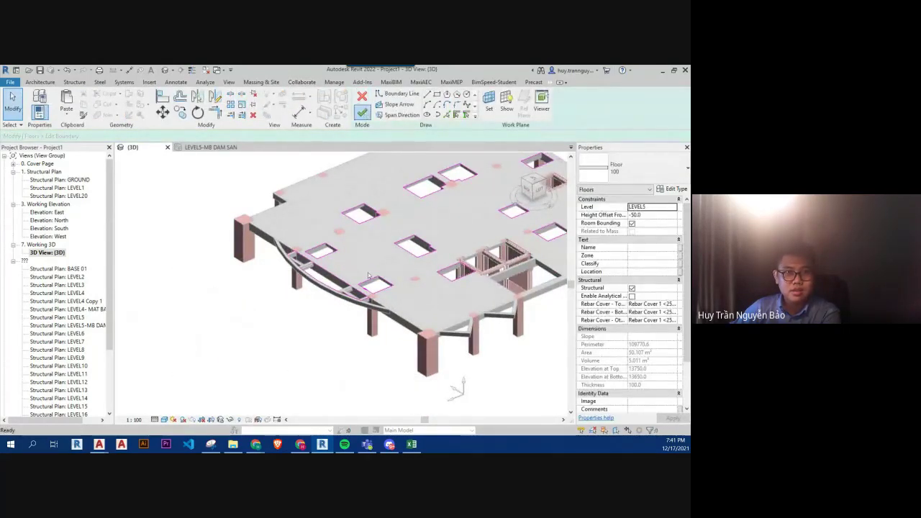
click(407, 260)
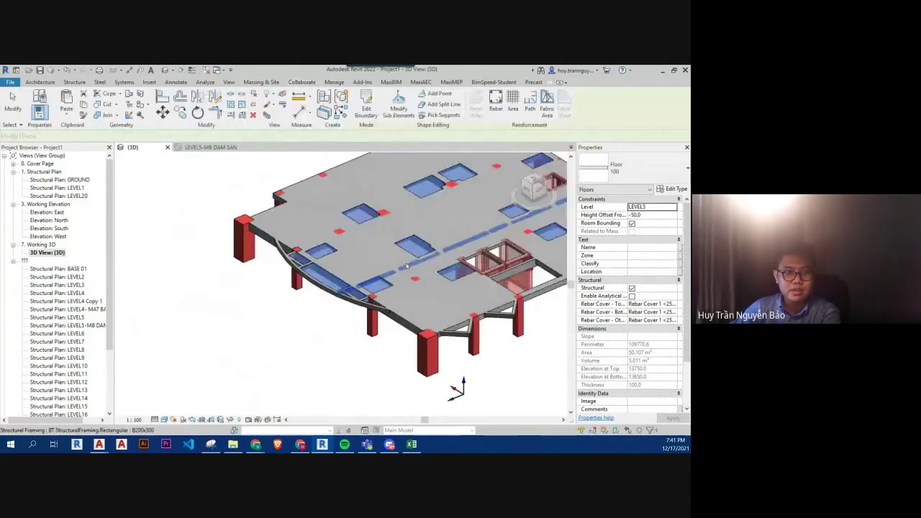
key(Escape)
- Inspect the beam along the curved slab edge
scroll(329, 274, up, 3)
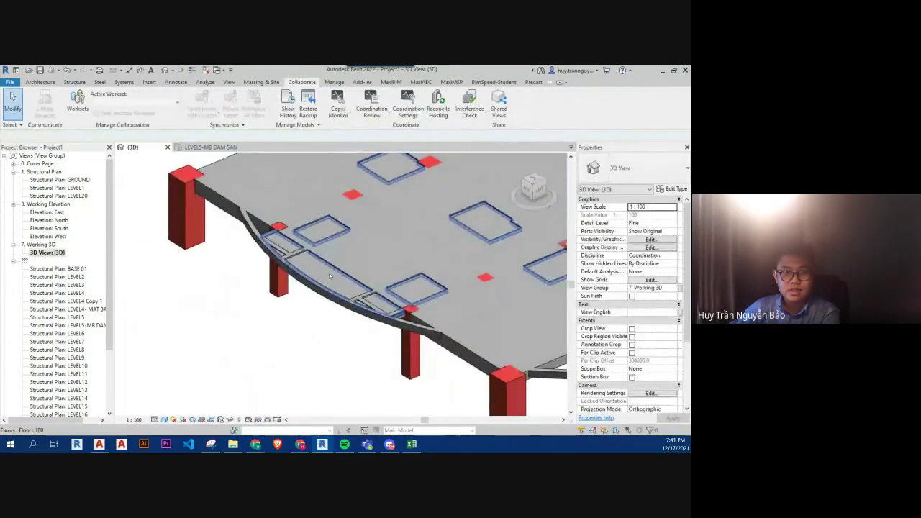
scroll(285, 267, up, 5)
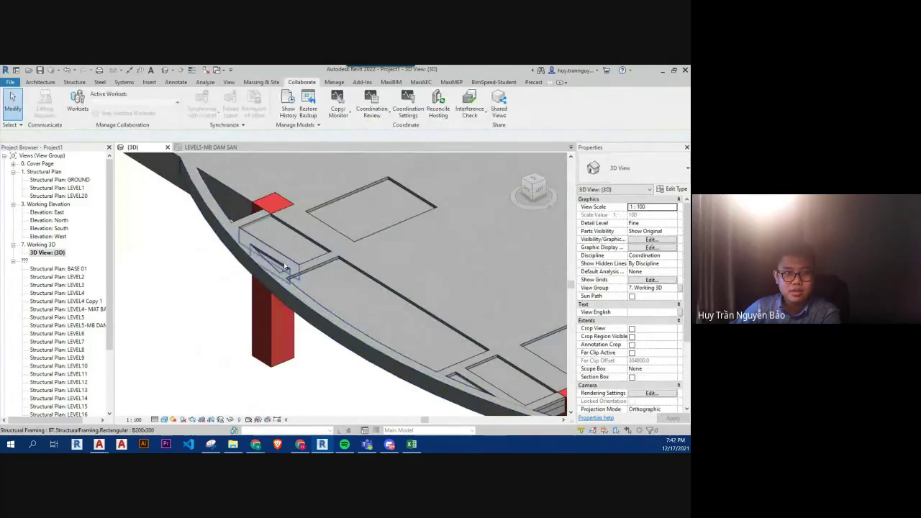
click(286, 266)
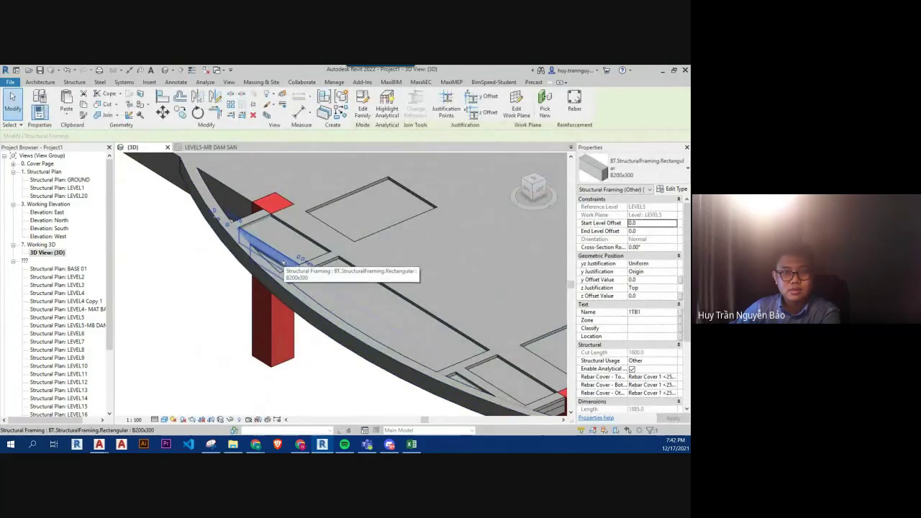
key(Escape)
scroll(288, 266, down, 2)
scroll(302, 273, down, 2)
scroll(311, 282, down, 2)
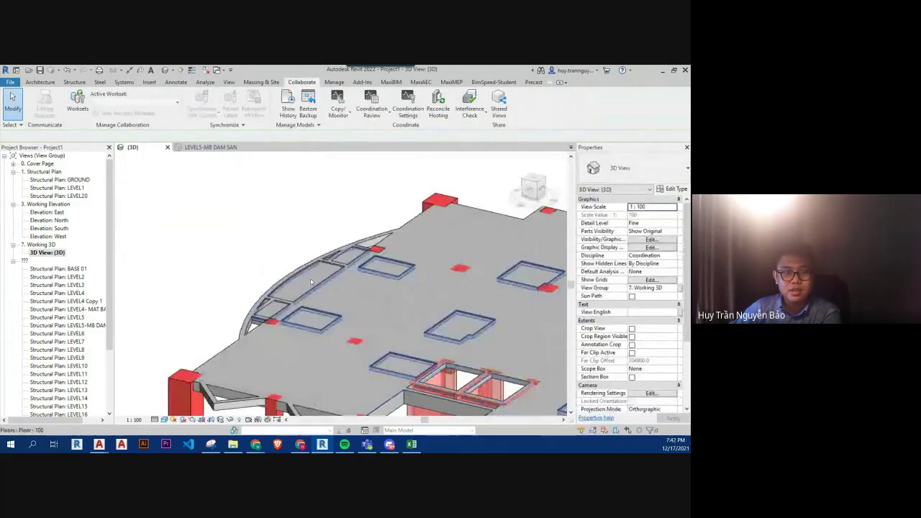
scroll(311, 282, up, 3)
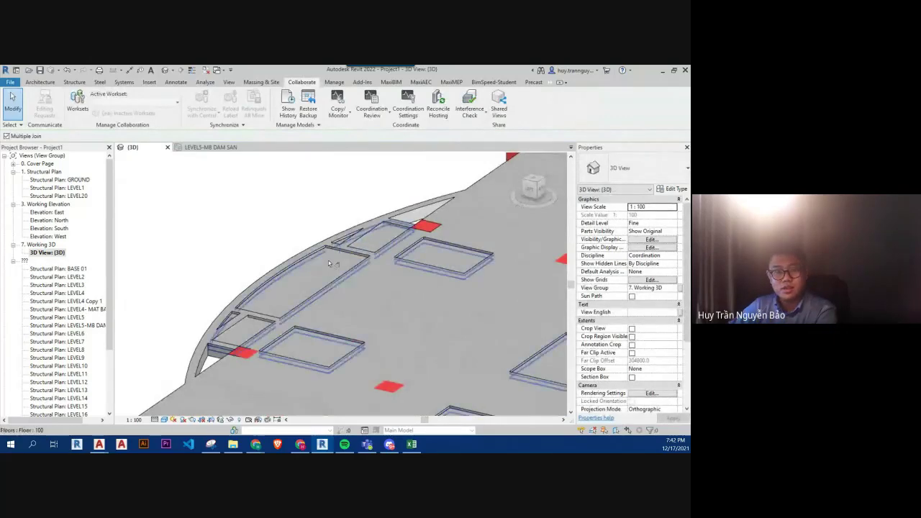
- Window-select the entire building for the interference check
click(329, 260)
scroll(340, 267, down, 5)
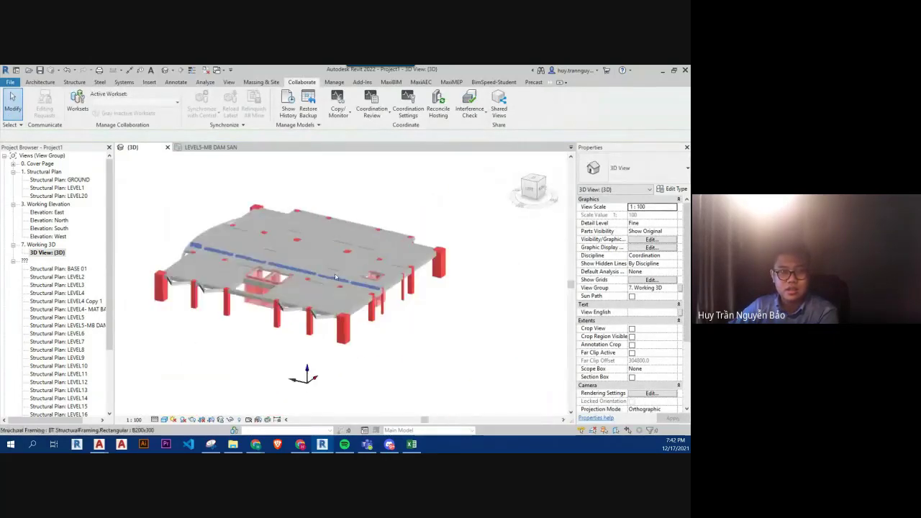
shift+middle_drag(345, 288, 375, 303)
mouse_move(465, 339)
mouse_down()
mouse_move(171, 195)
mouse_move(193, 180)
mouse_up()
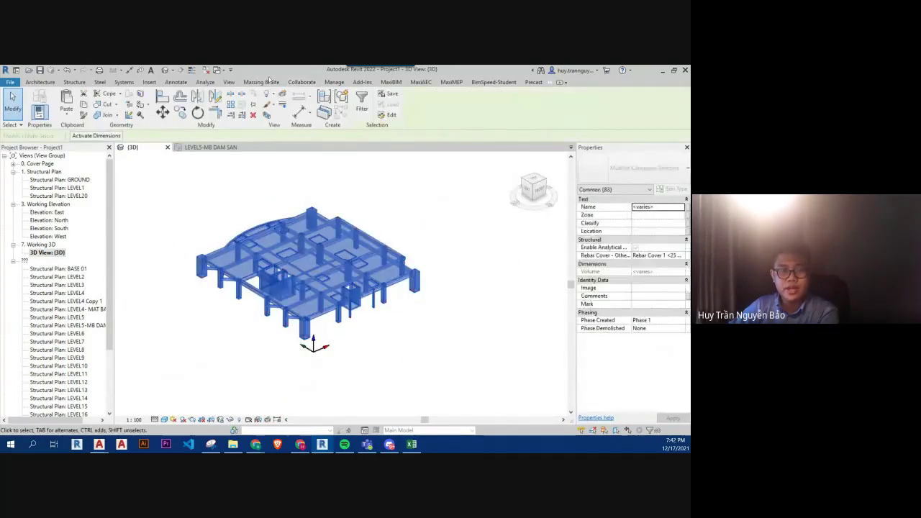
- Run an Interference Check between the floor and beam categories, then bring the curved slab edge into view
click(479, 103)
click(489, 129)
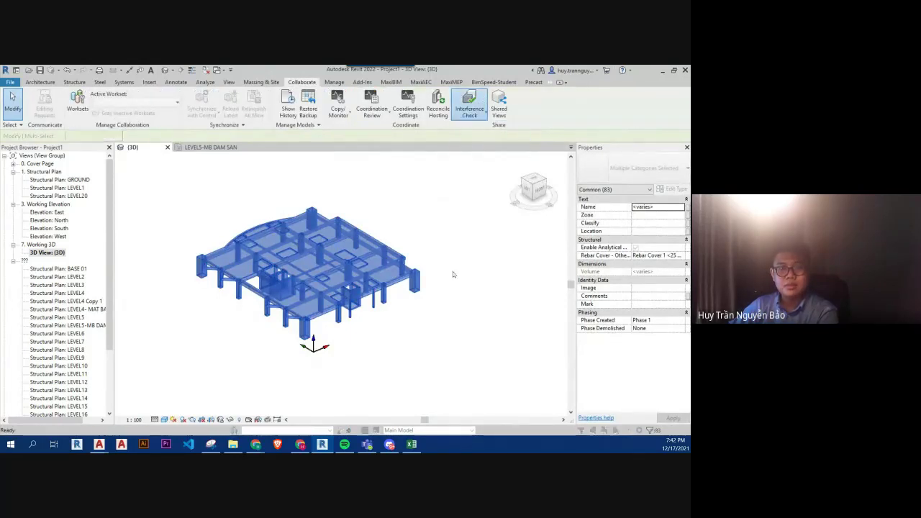
click(404, 379)
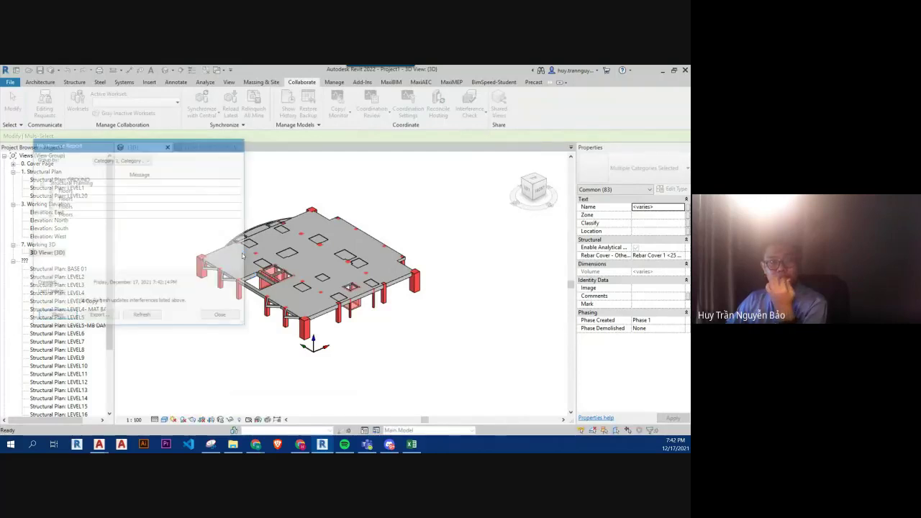
middle_drag(264, 250, 281, 261)
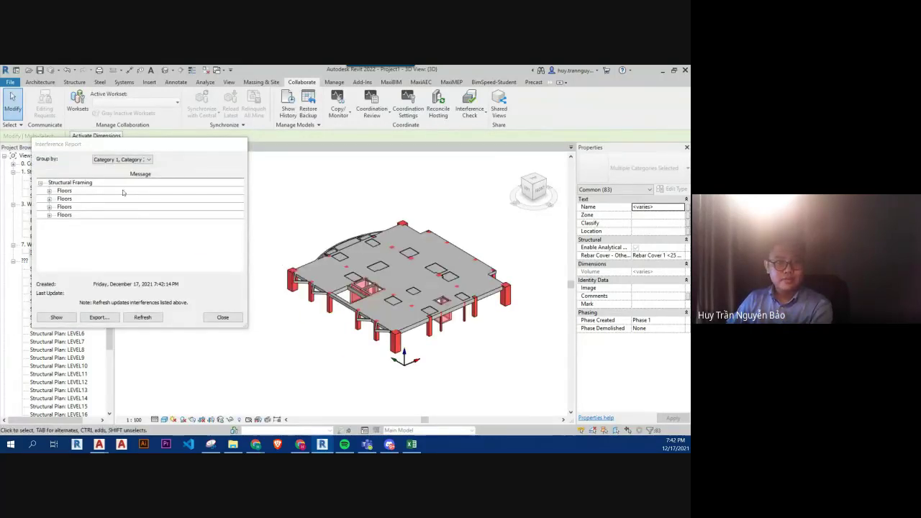
scroll(327, 229, up, 5)
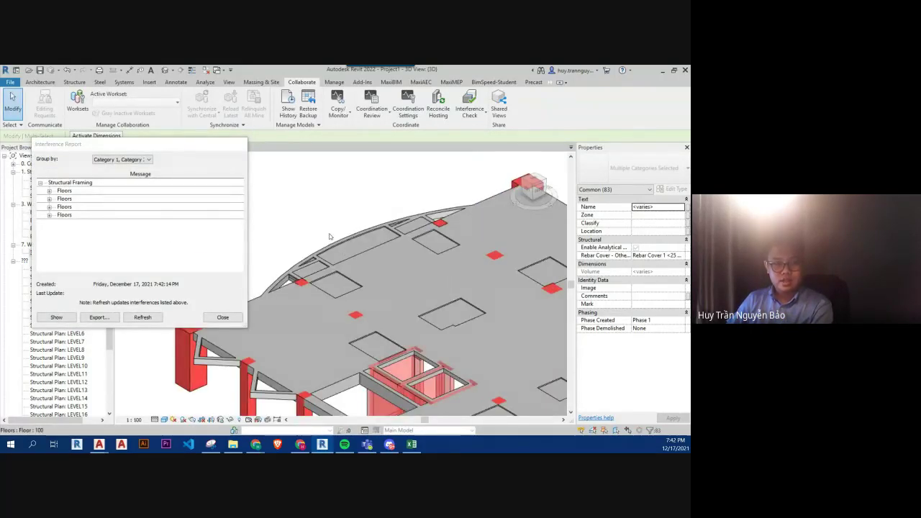
middle_drag(310, 218, 329, 247)
- Join the floor with the curved edge beam using JG, then refresh the report to find remaining clashes
key(j)
key(g)
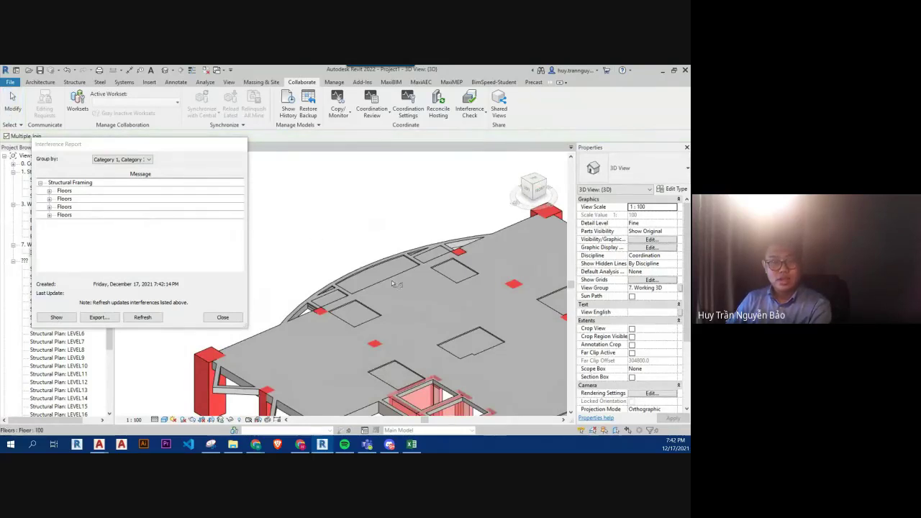
scroll(393, 284, up, 2)
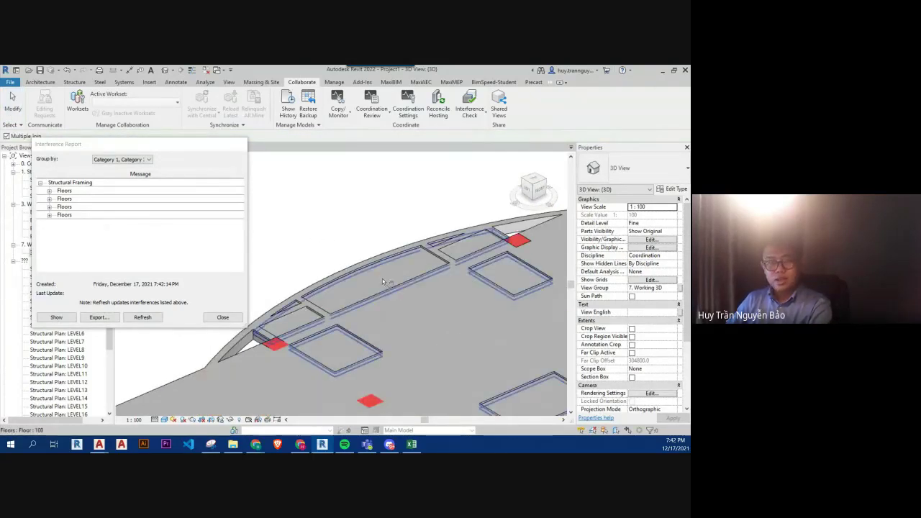
click(382, 279)
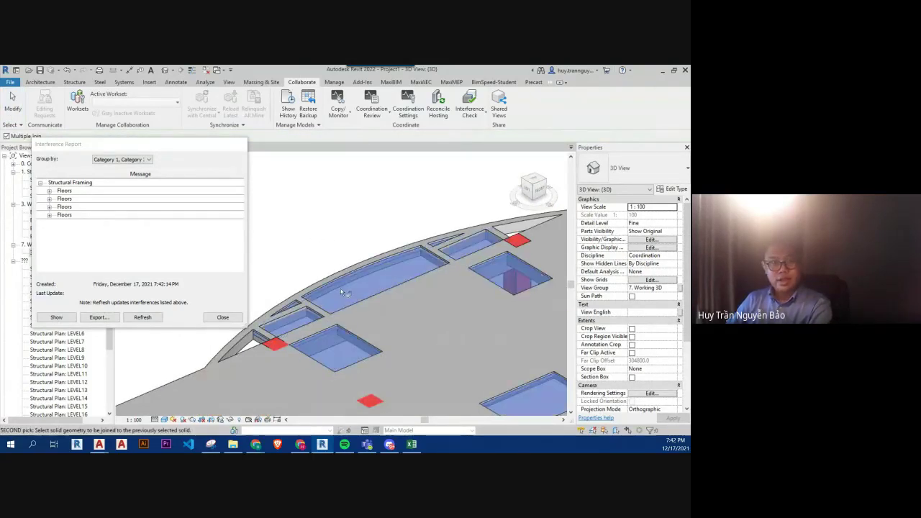
click(277, 314)
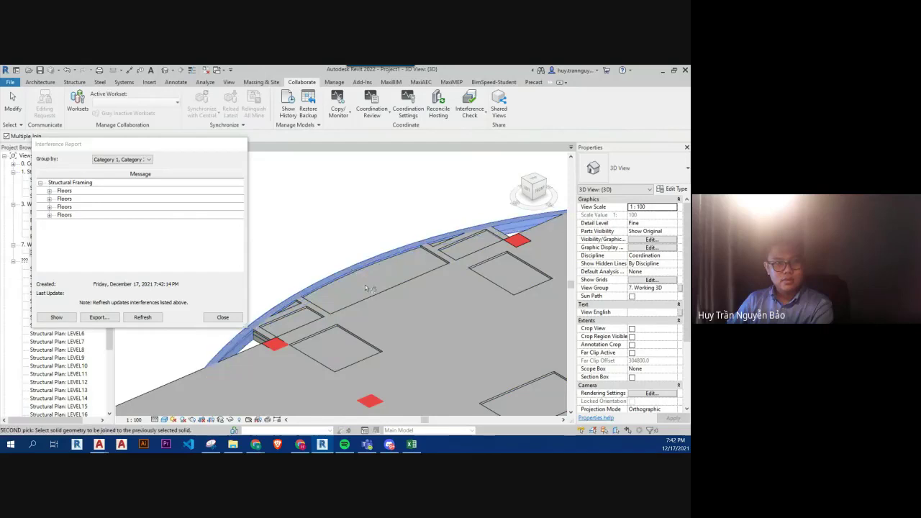
click(152, 320)
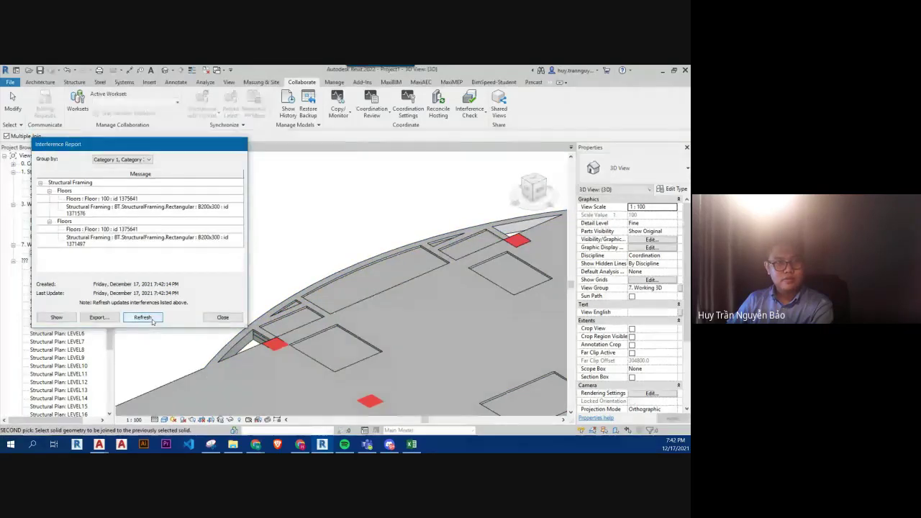
click(86, 200)
click(92, 213)
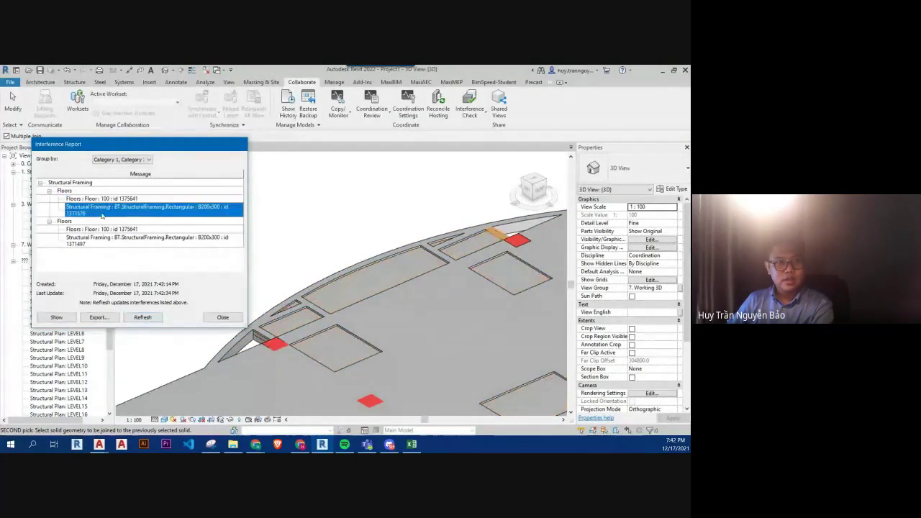
click(358, 236)
key(Escape)
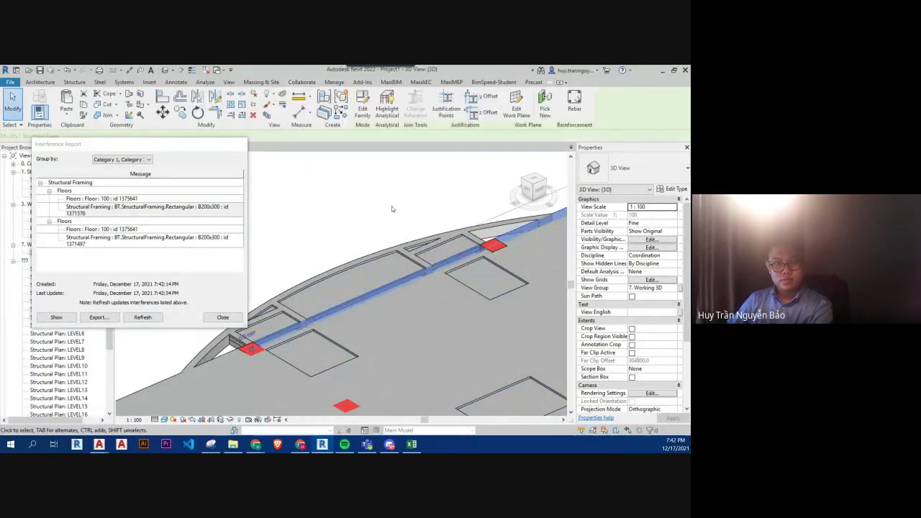
- Join the remaining clashing beams into the floor, refresh until the report is empty, and close it
key(Return)
click(378, 267)
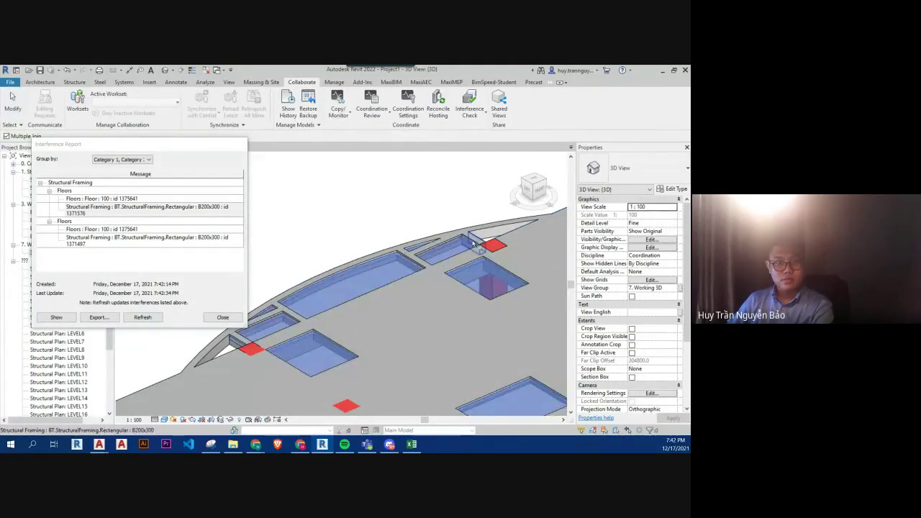
scroll(423, 235, down, 4)
scroll(389, 260, down, 3)
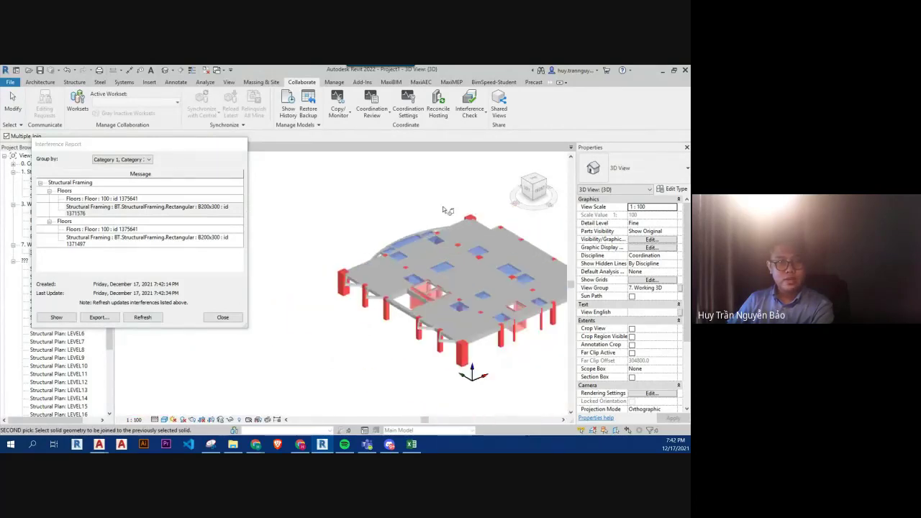
click(424, 260)
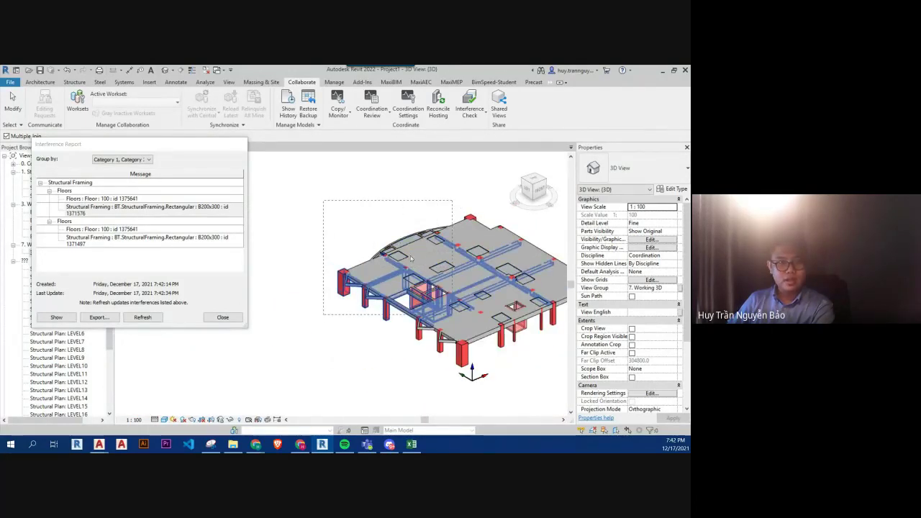
click(620, 423)
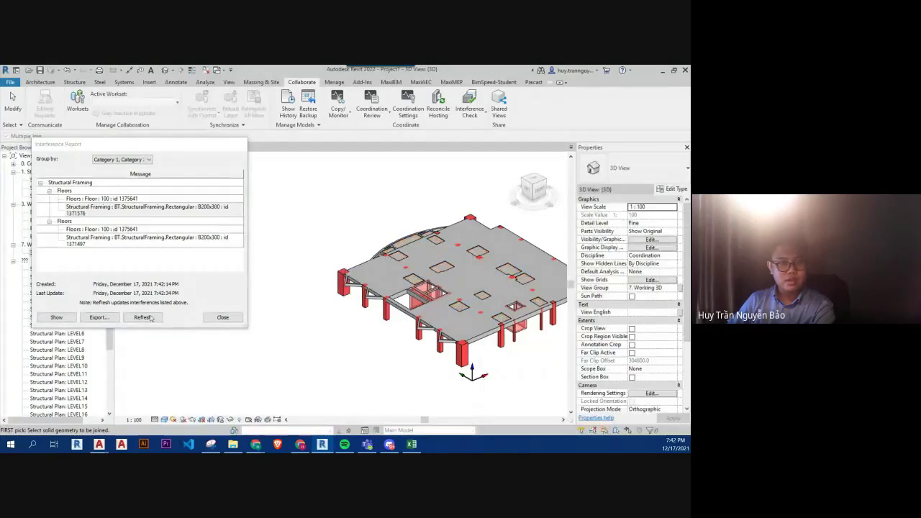
click(143, 317)
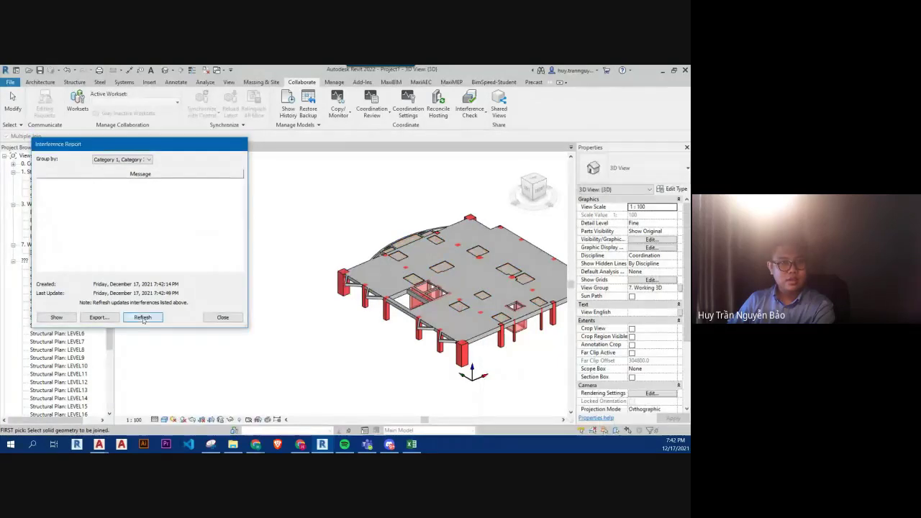
click(223, 317)
scroll(446, 271, up, 2)
scroll(447, 270, up, 3)
scroll(446, 271, down, 3)
scroll(439, 271, down, 2)
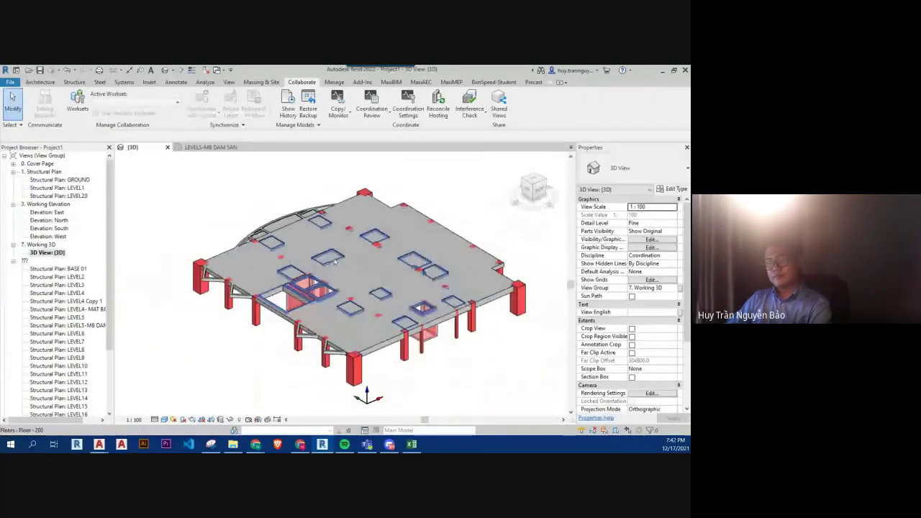
key(Escape)
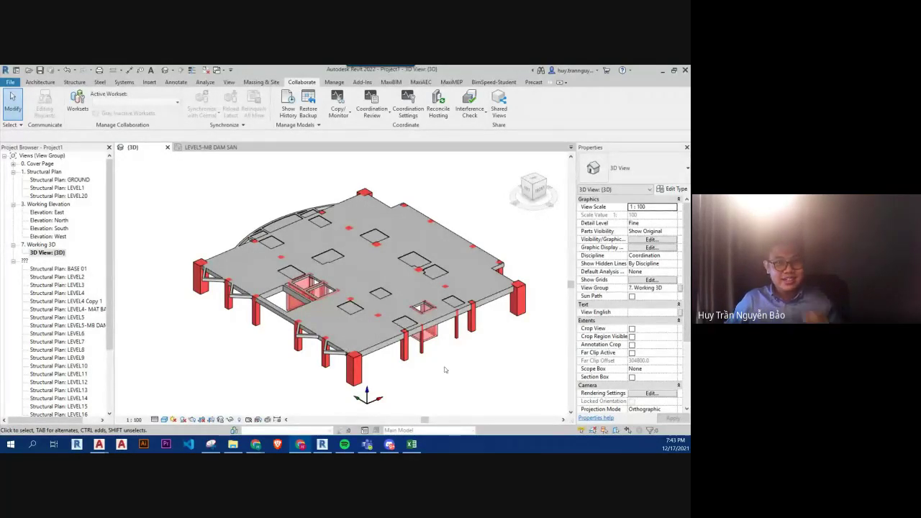
scroll(415, 338, up, 2)
- Switch the 3D view to Hidden Line and fit the whole Level 5 slab and columns in view
click(164, 419)
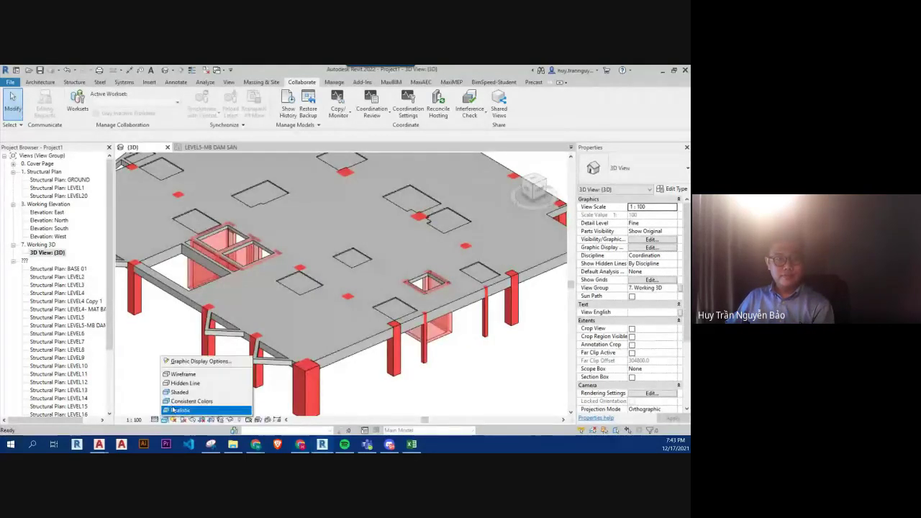
click(189, 383)
scroll(384, 351, down, 2)
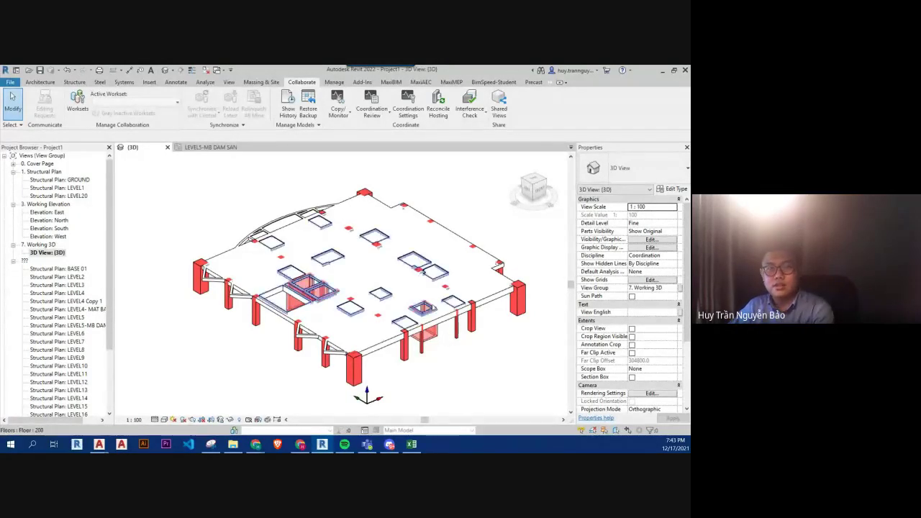
scroll(421, 322, down, 2)
middle_drag(421, 321, 338, 286)
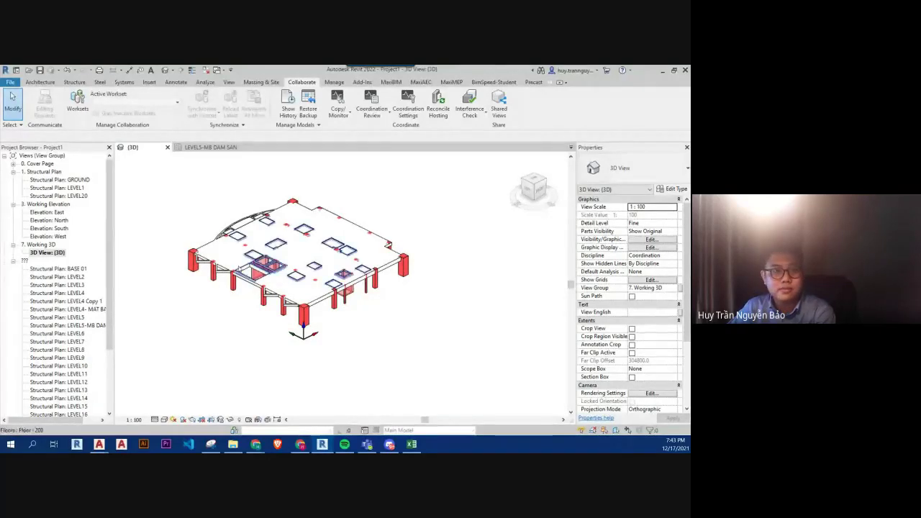
scroll(180, 219, up, 2)
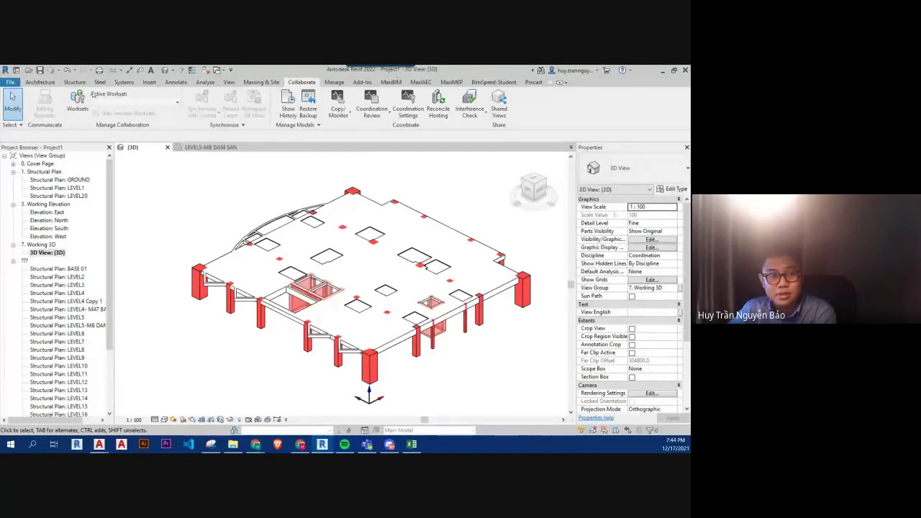
- Open Save As and reuse the name of the earlier 2021.12.16 project file
key(ctrl+s)
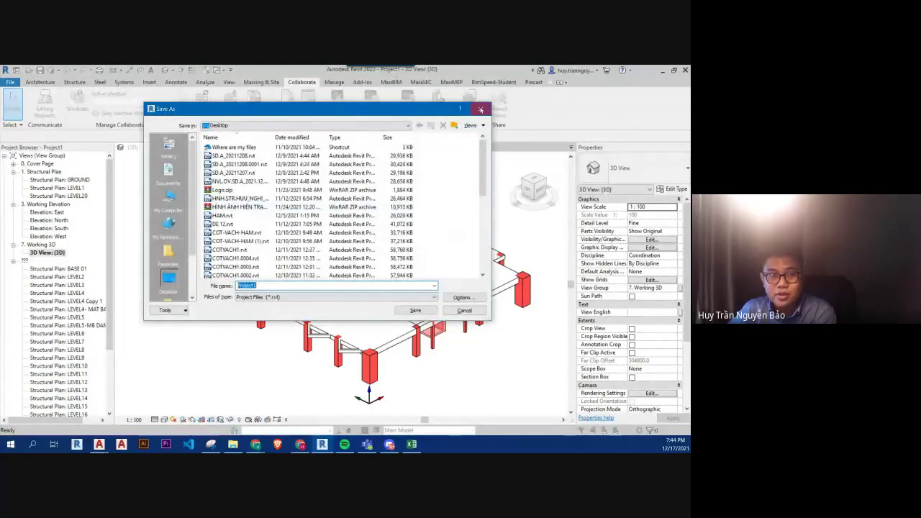
click(481, 109)
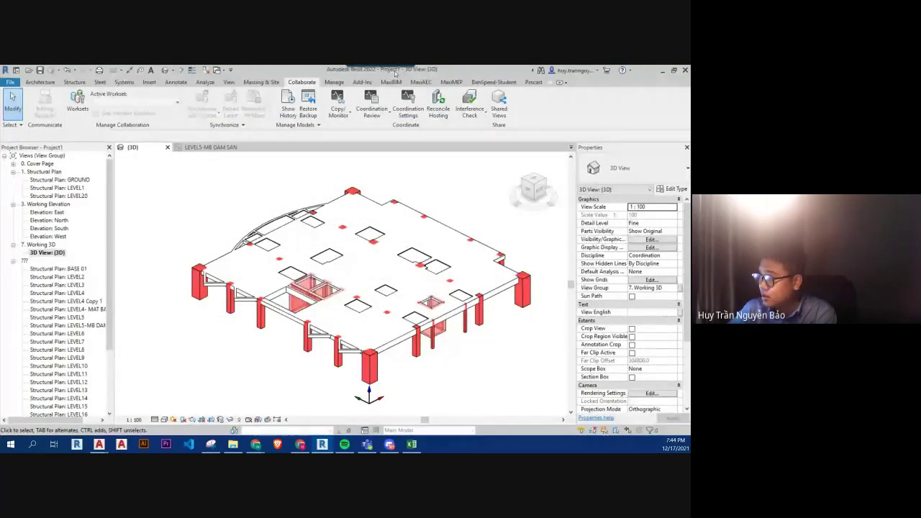
key(ctrl+s)
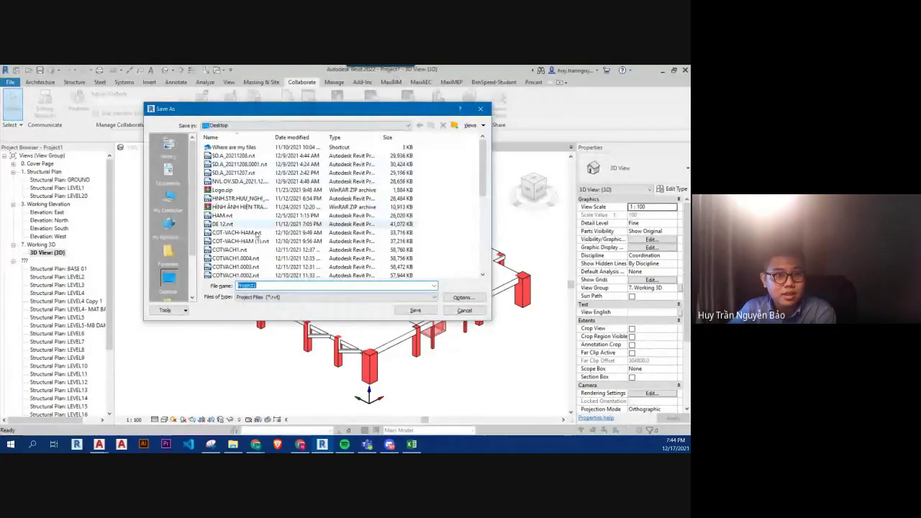
scroll(266, 169, down, 5)
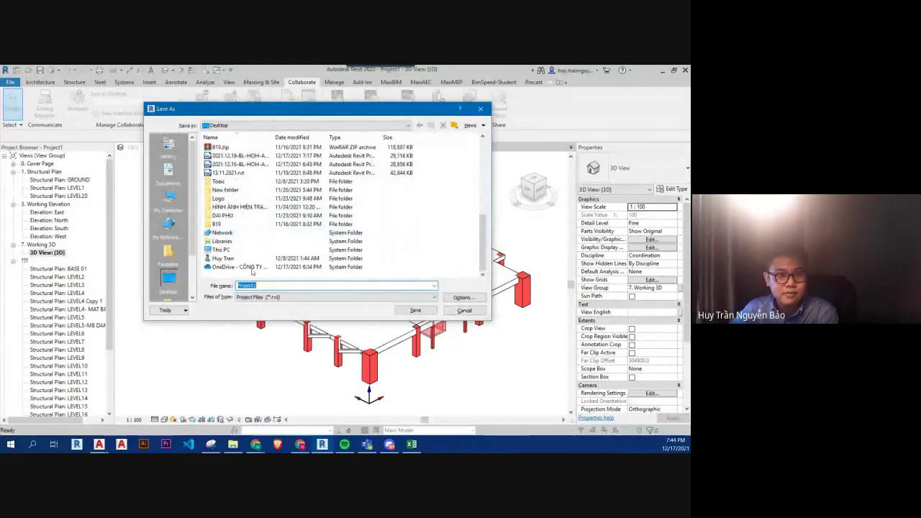
click(280, 164)
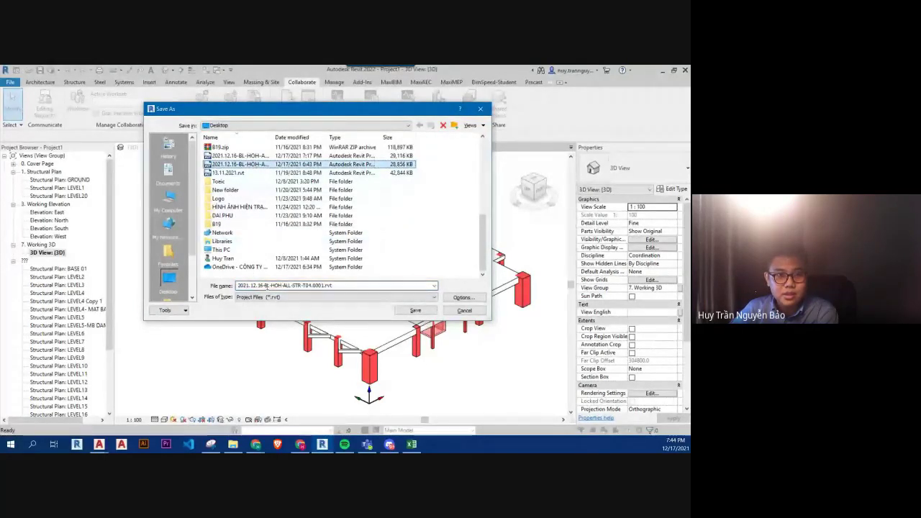
click(261, 286)
- Change the date to 17, drop the numeric suffix, and save as 2021.12.17-BL-HOH-ALL-STR-T04.rvt
key(Tab)
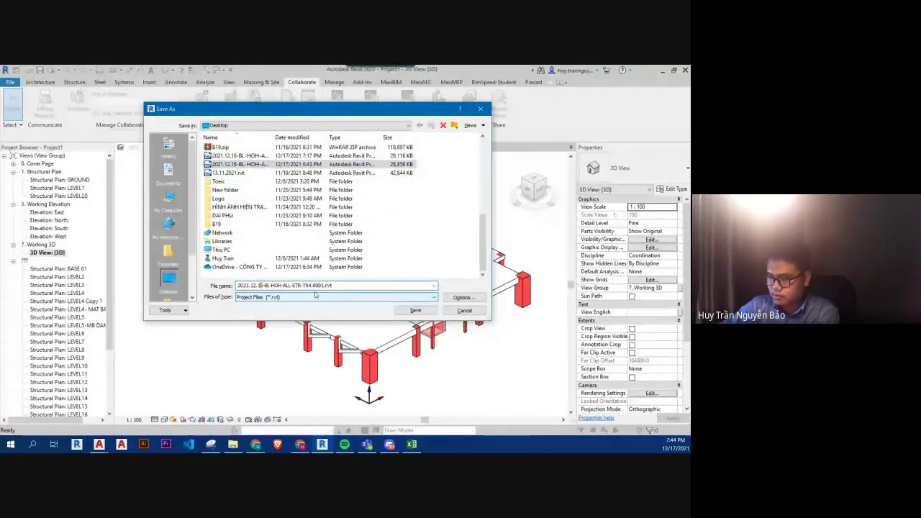
click(262, 286)
key(BackSpace)
text(7)
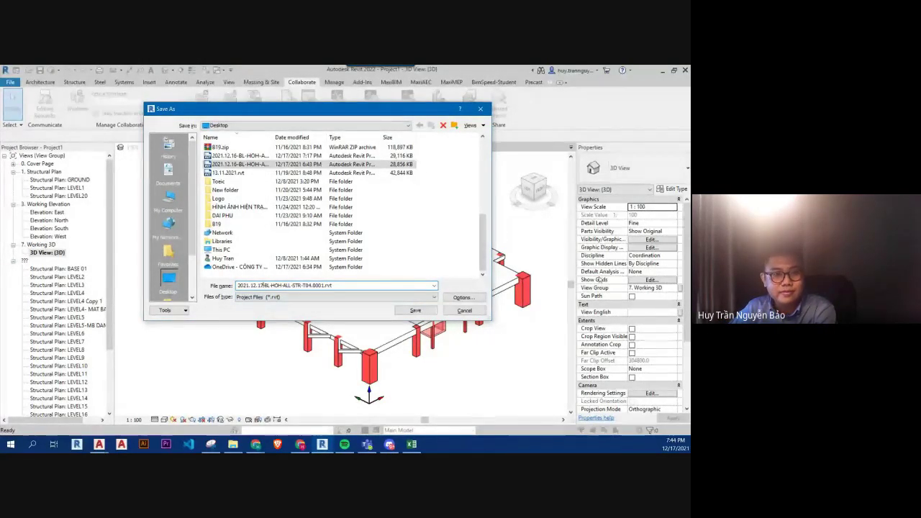
click(264, 285)
key(BackSpace)
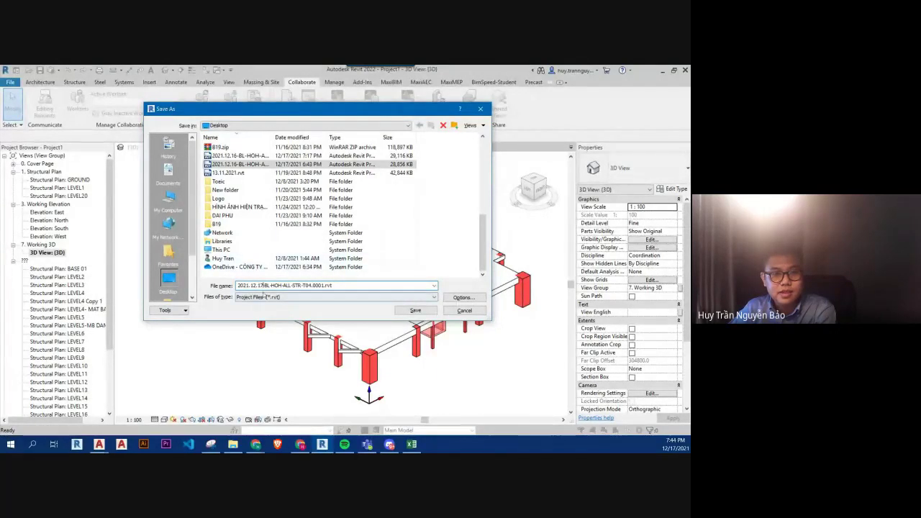
text(-)
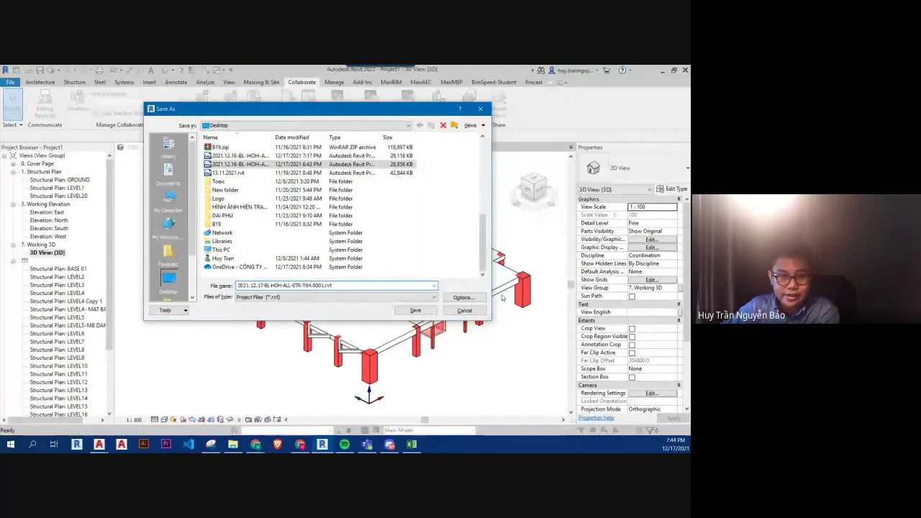
key(Delete)
key(Delete)
key(Delete)
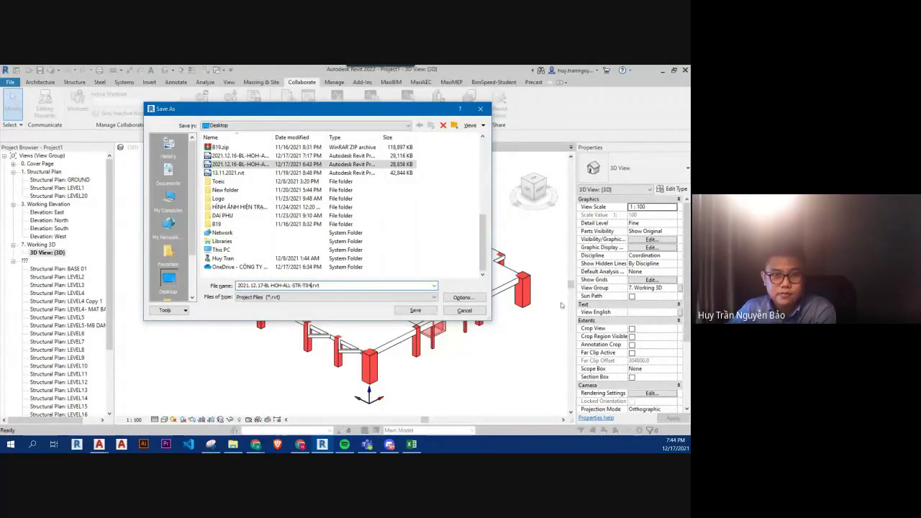
click(426, 309)
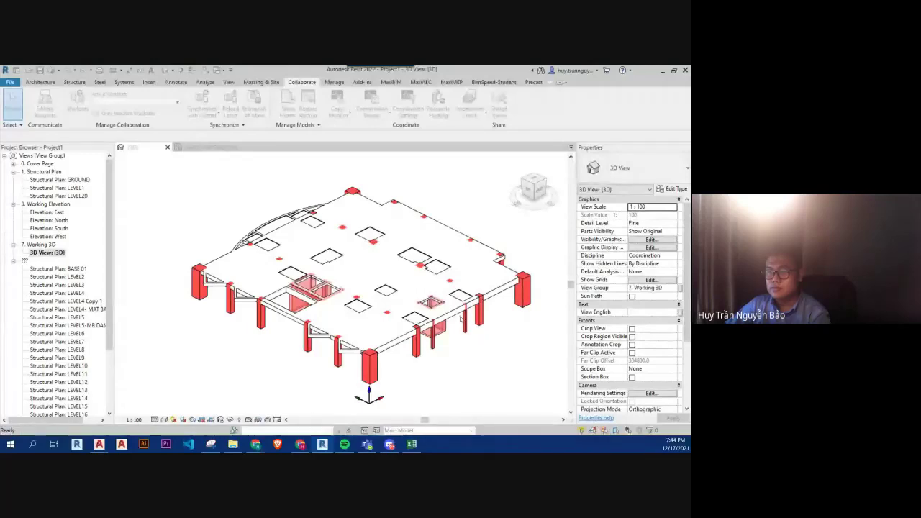
- Select a beam and orbit around it to check how it meets the slab
scroll(347, 338, up, 5)
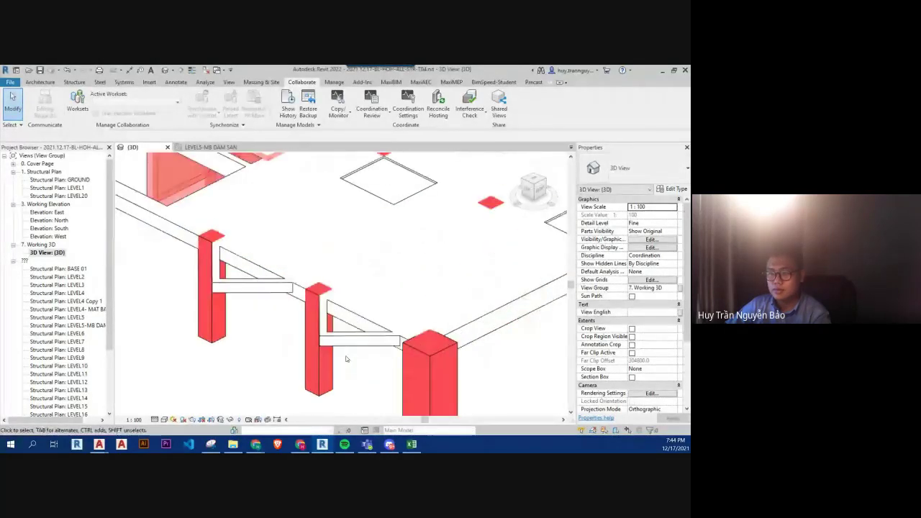
click(346, 339)
mouse_move(353, 370)
shift+middle_down()
mouse_move(394, 363)
mouse_move(360, 370)
mouse_move(267, 353)
mouse_move(233, 384)
mouse_move(245, 370)
shift+middle_up()
key(Escape)
- Inspect the Level 5 floor slab from another corner, then bring up the 180526-Mat_Bang_Dinh_Vi_Dam_San folder
scroll(401, 288, down, 5)
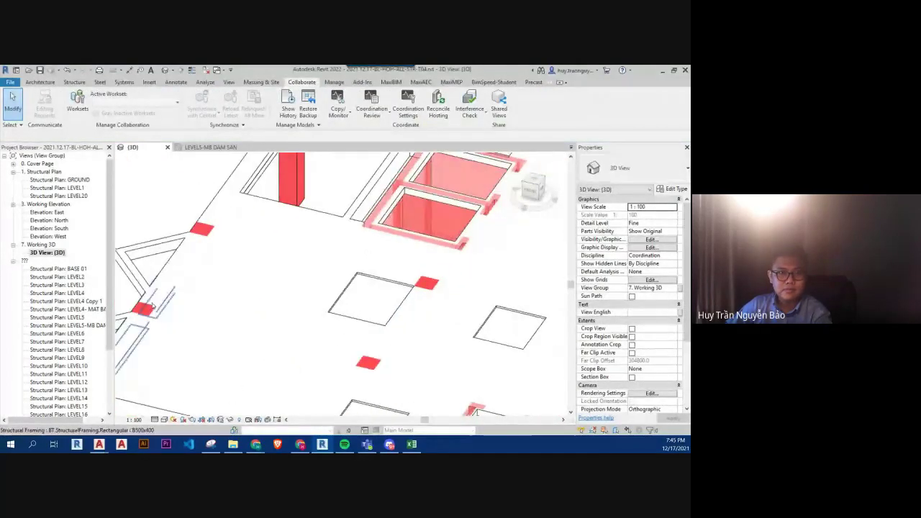
click(191, 311)
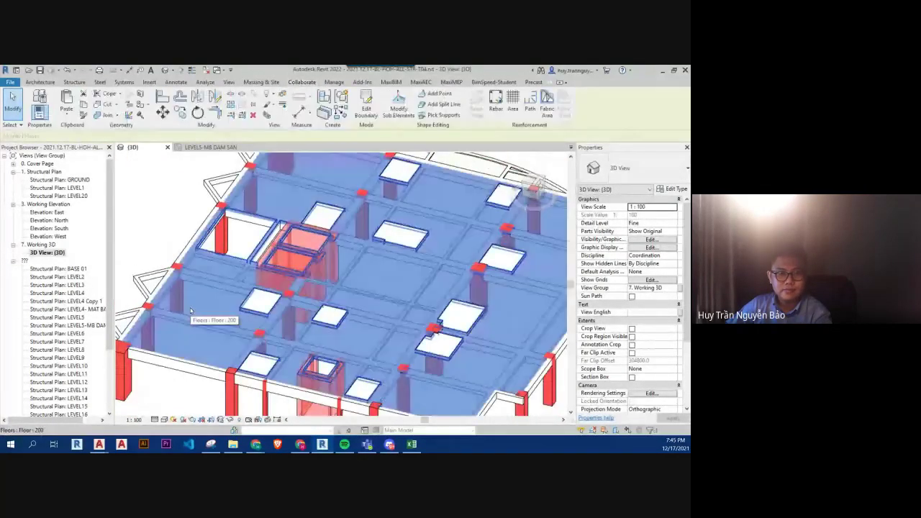
click(178, 240)
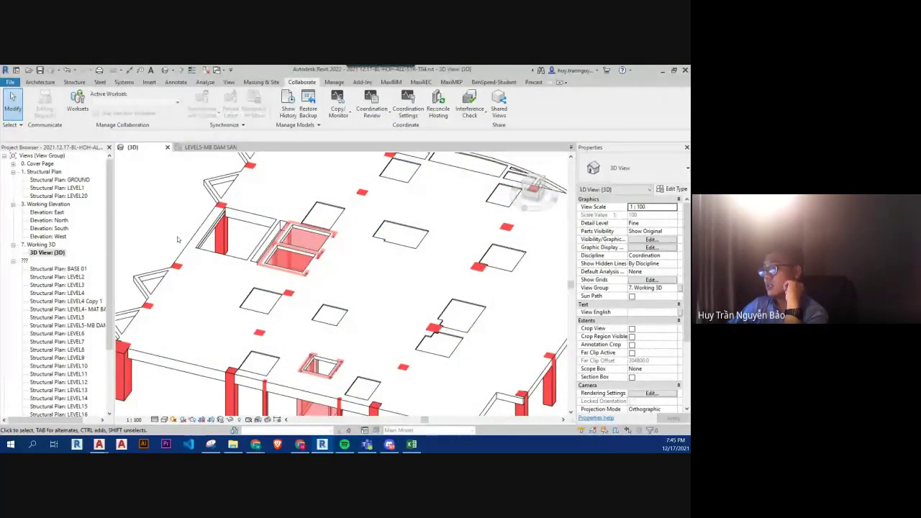
scroll(178, 239, down, 5)
shift+middle_drag(216, 274, 295, 251)
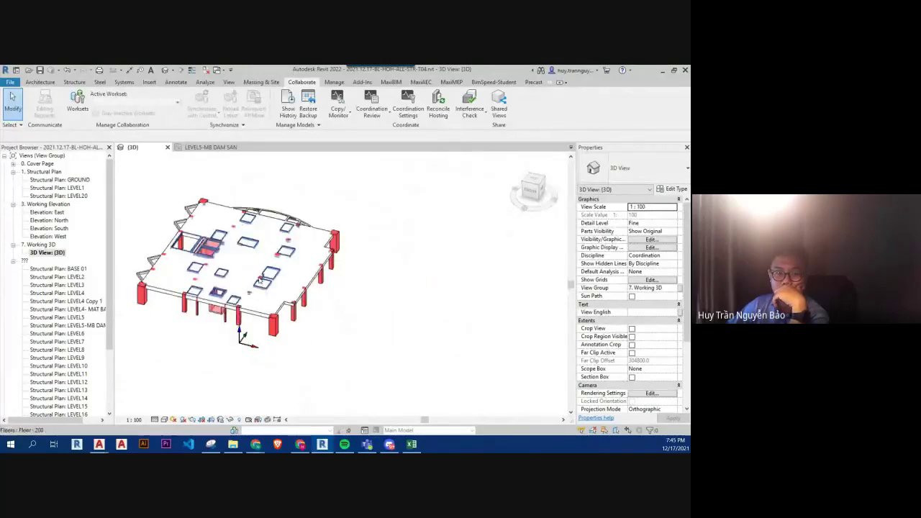
scroll(294, 252, up, 5)
click(305, 243)
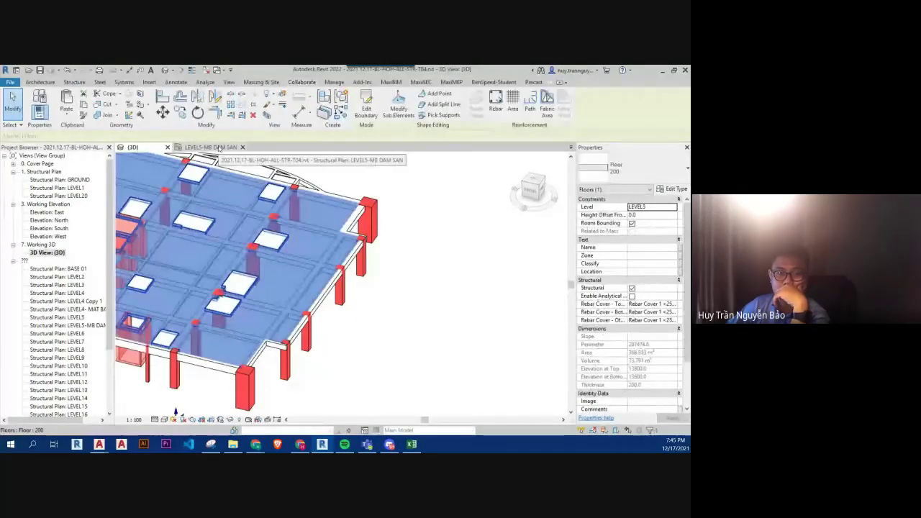
key(Escape)
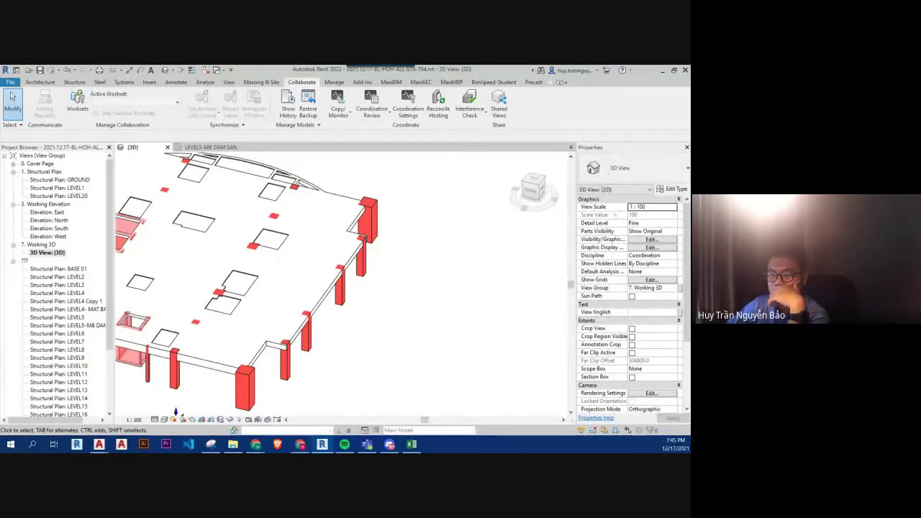
click(232, 444)
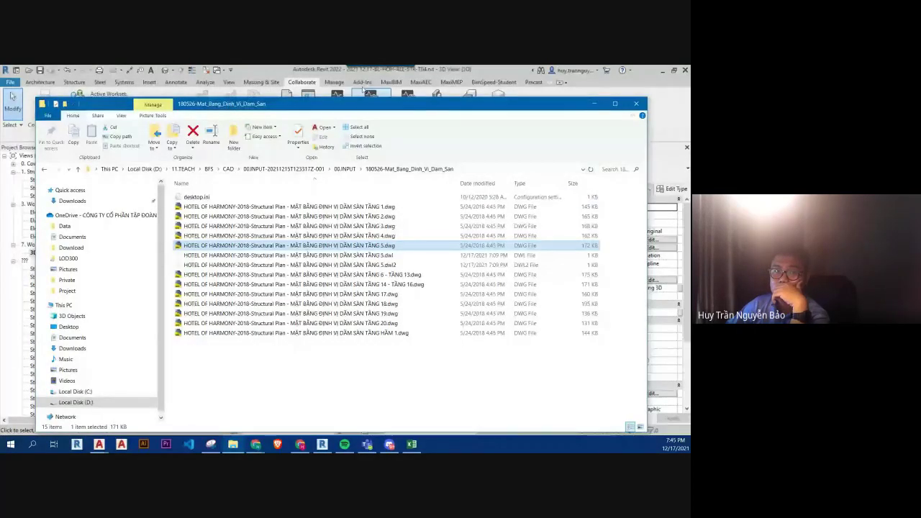
- Dock the drawings folder to the right, return to Revit, and orbit the 3D slab view
key(super+Right)
key(alt+Tab)
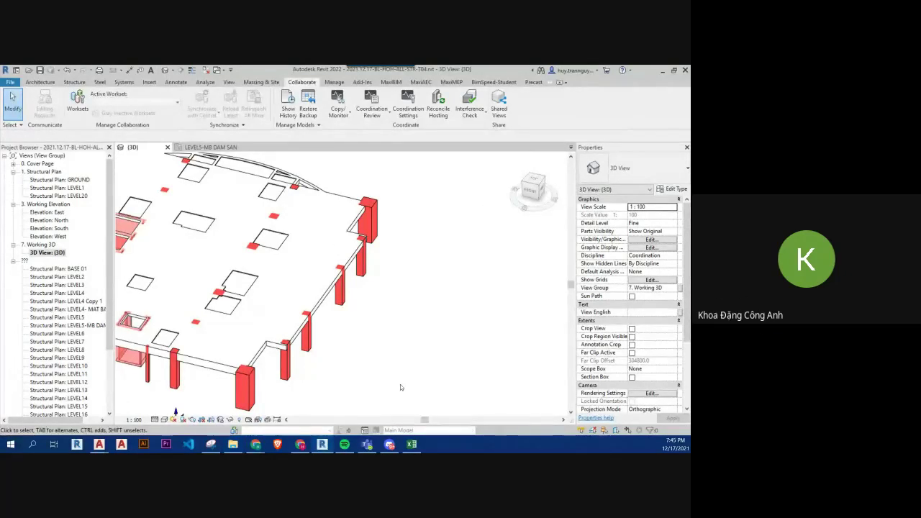
shift+middle_drag(391, 339, 313, 282)
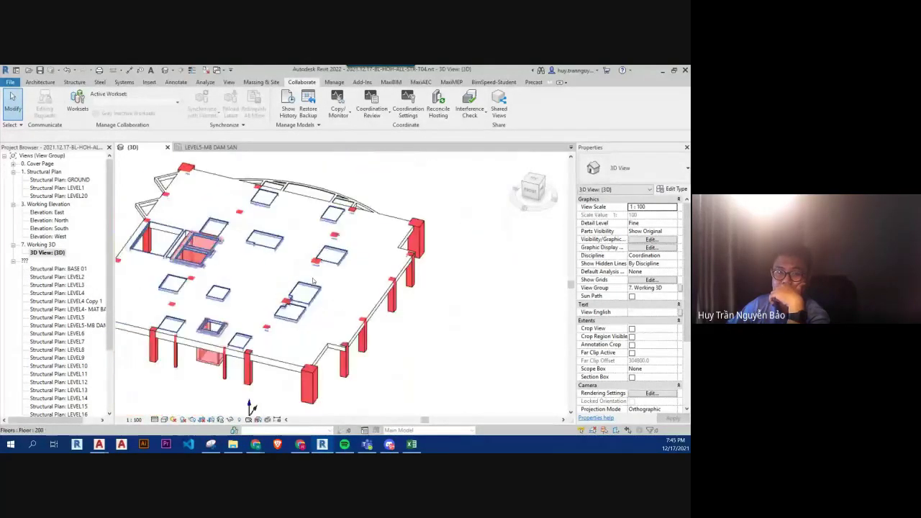